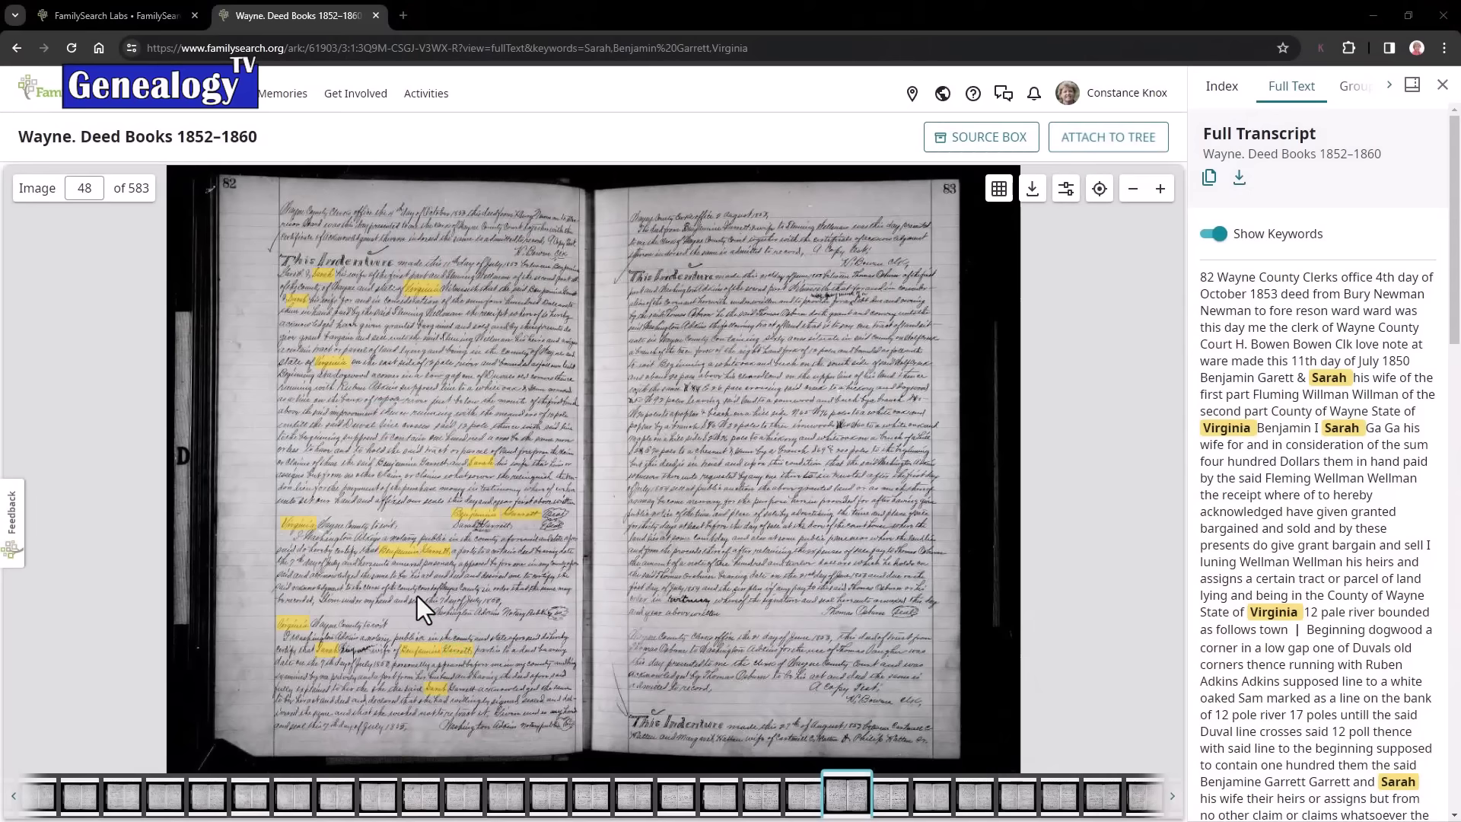
- Zoom into image 48 of the Wayne Deed Books and pan to the signatures and notary acknowledgement
scroll(417, 596, up, 3)
scroll(417, 595, up, 3)
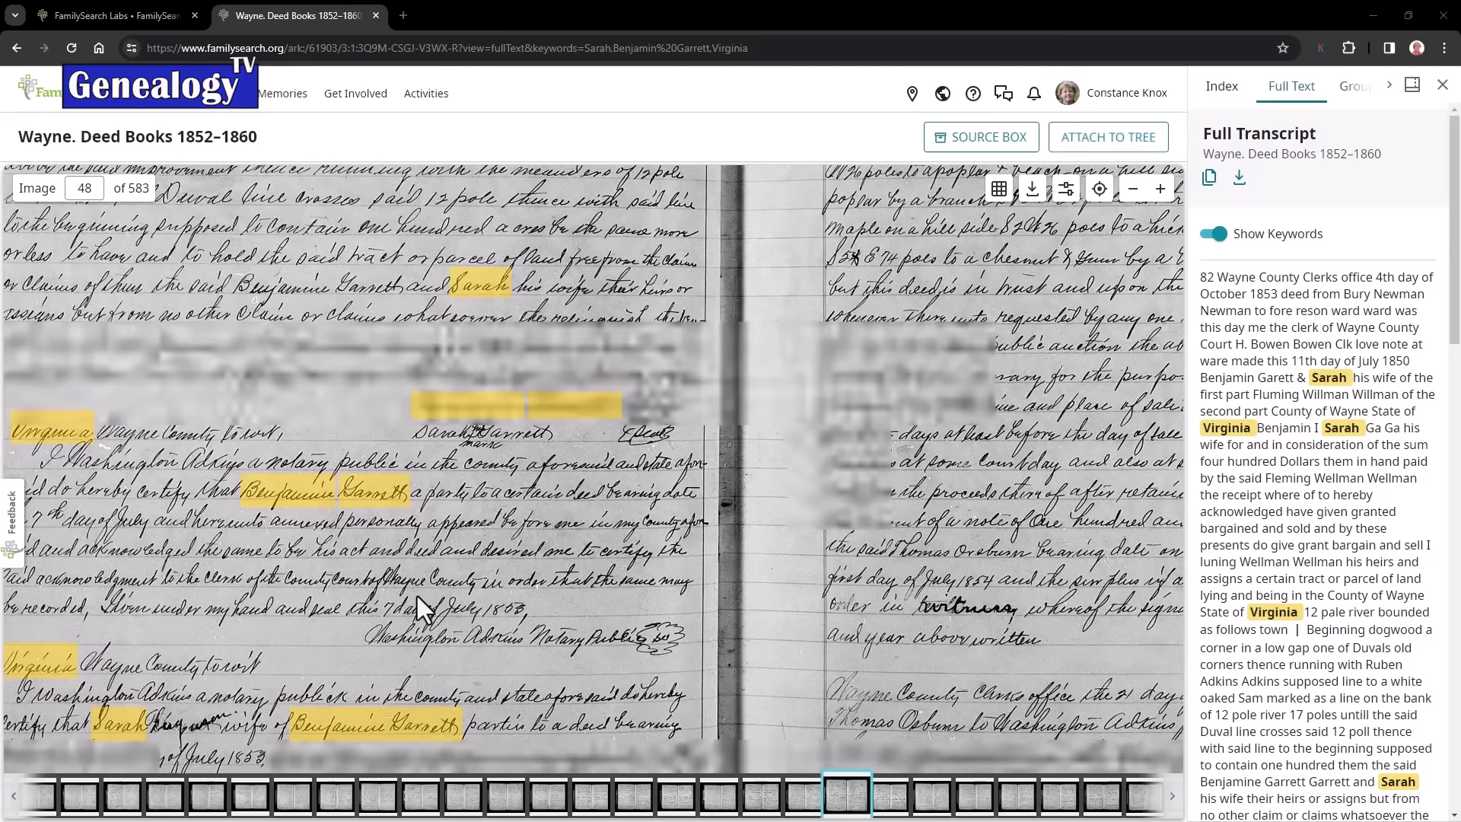
drag(417, 596, 706, 518)
scroll(706, 518, up, 2)
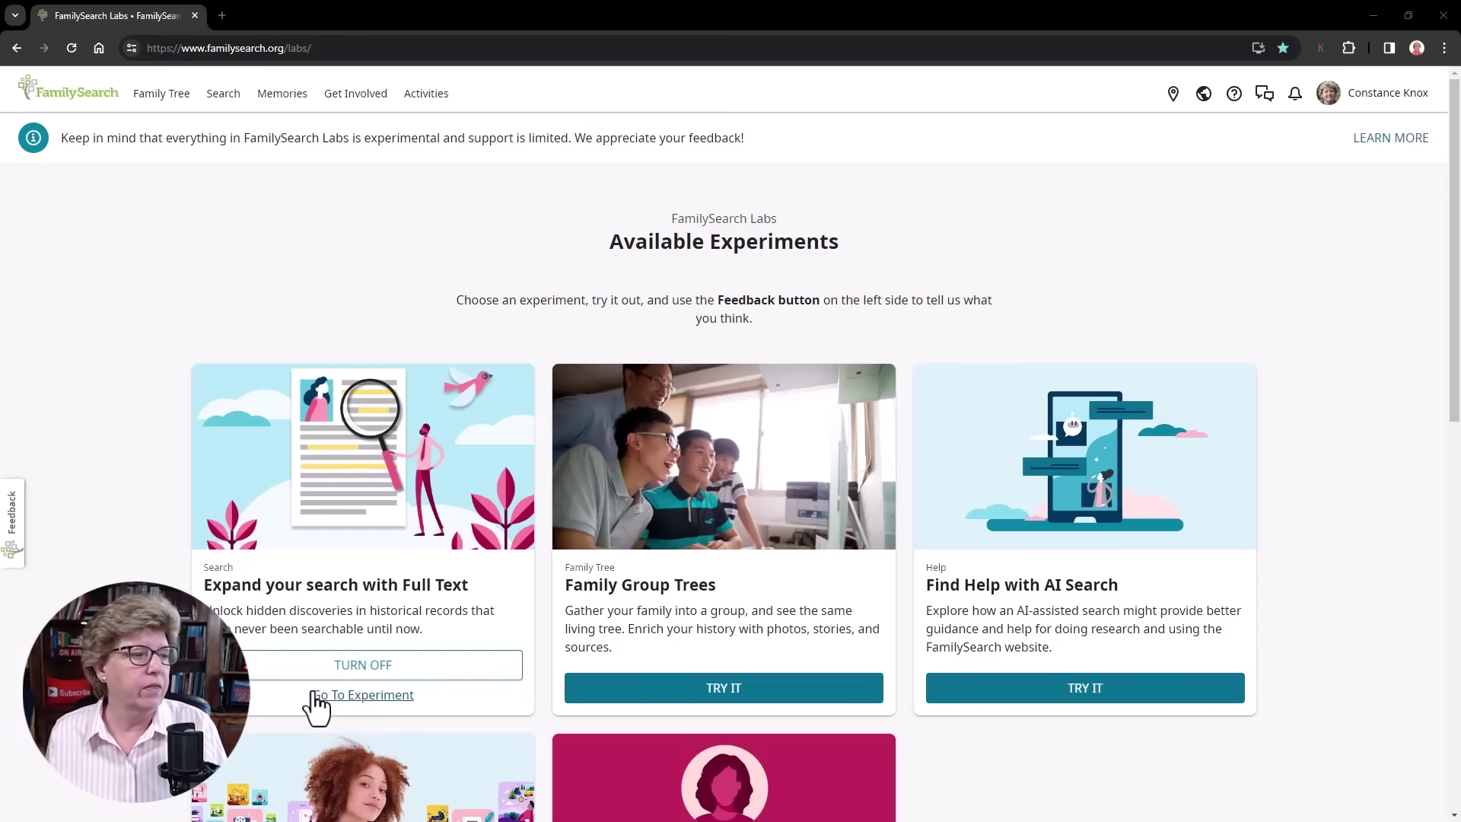
- Open the Full Text experiment's Full-Text Search landing page in a new tab
click(352, 699)
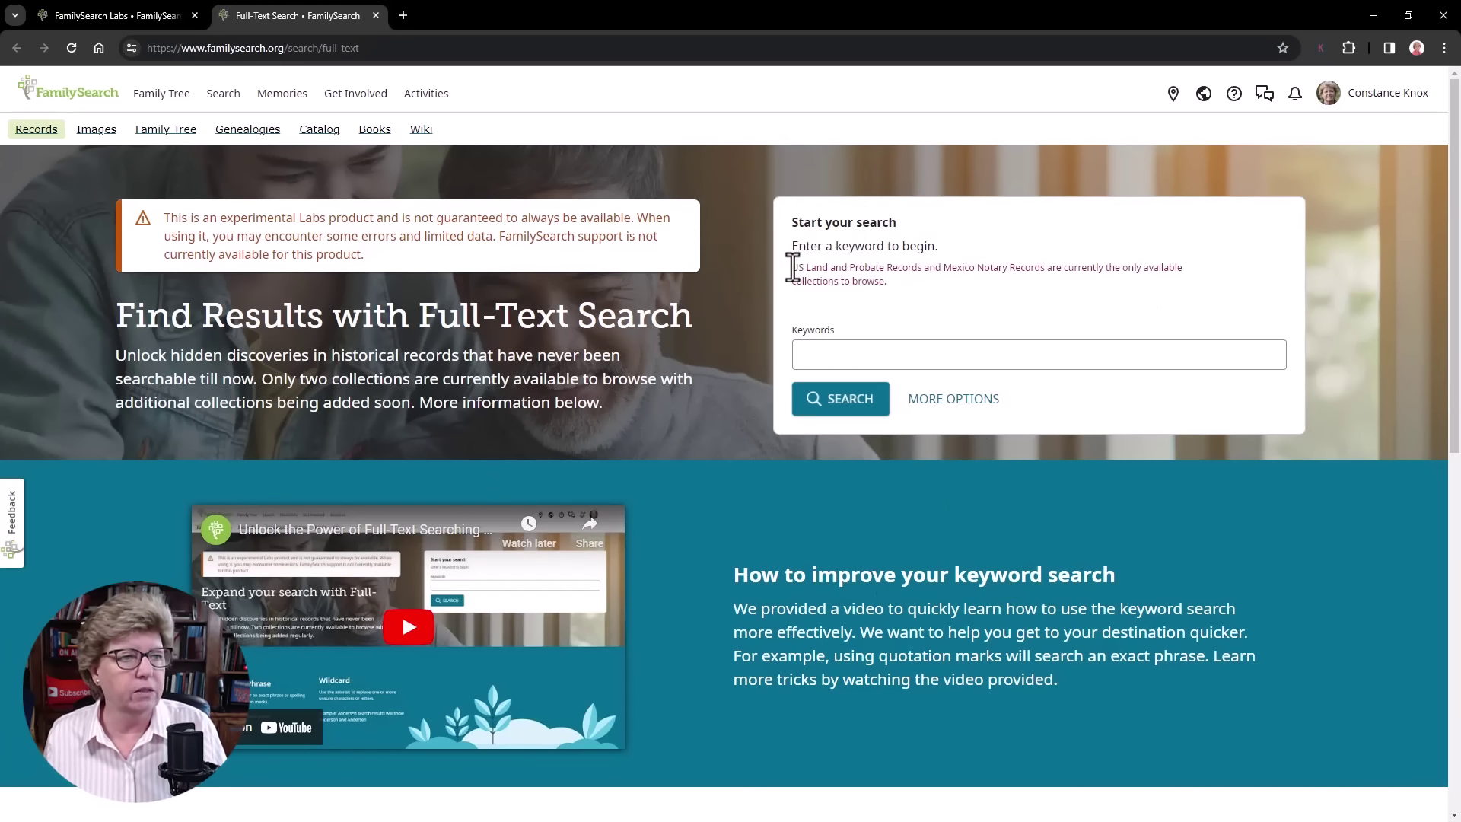
drag(791, 268, 1047, 272)
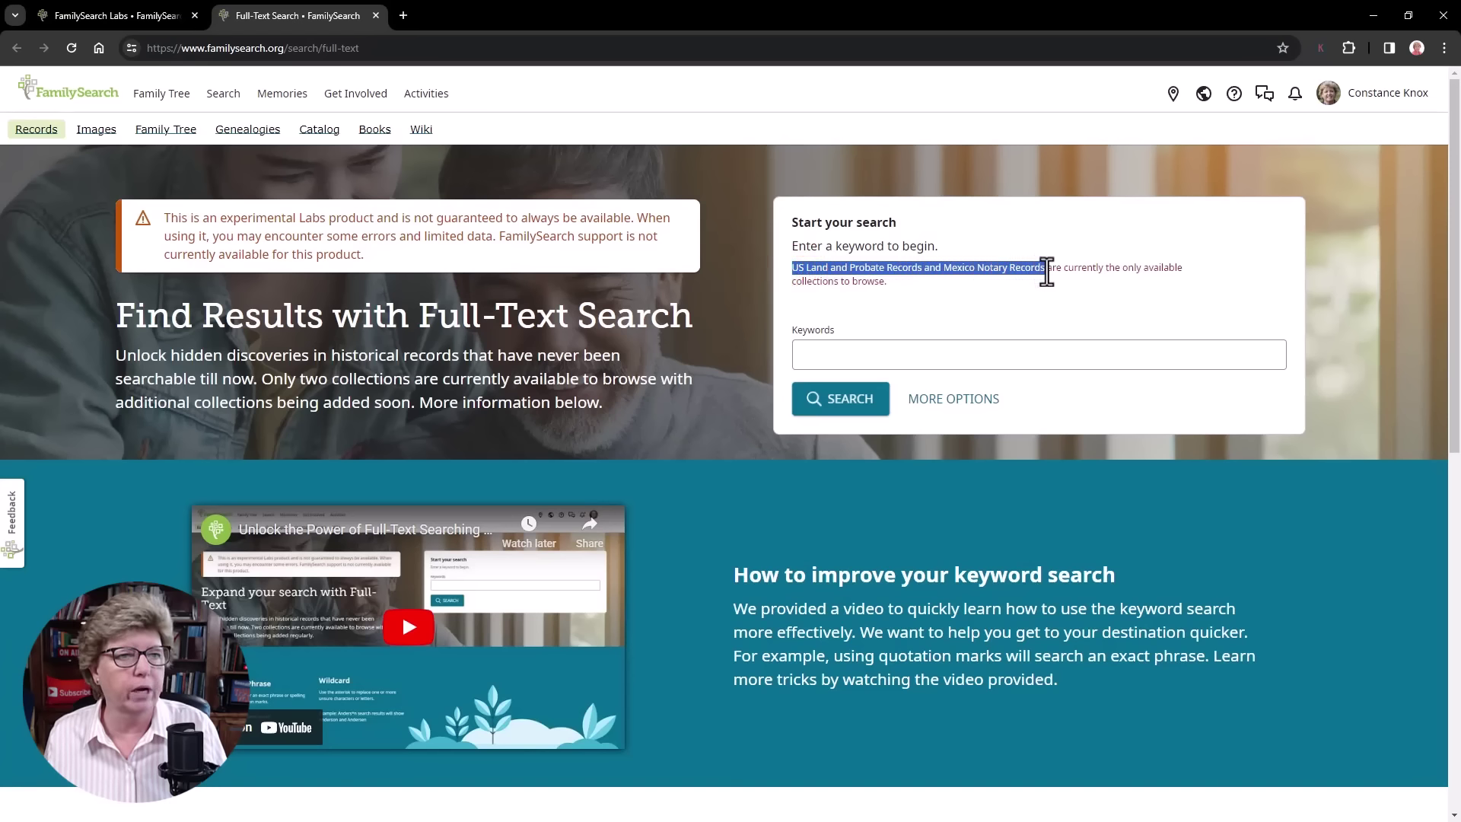
click(1090, 315)
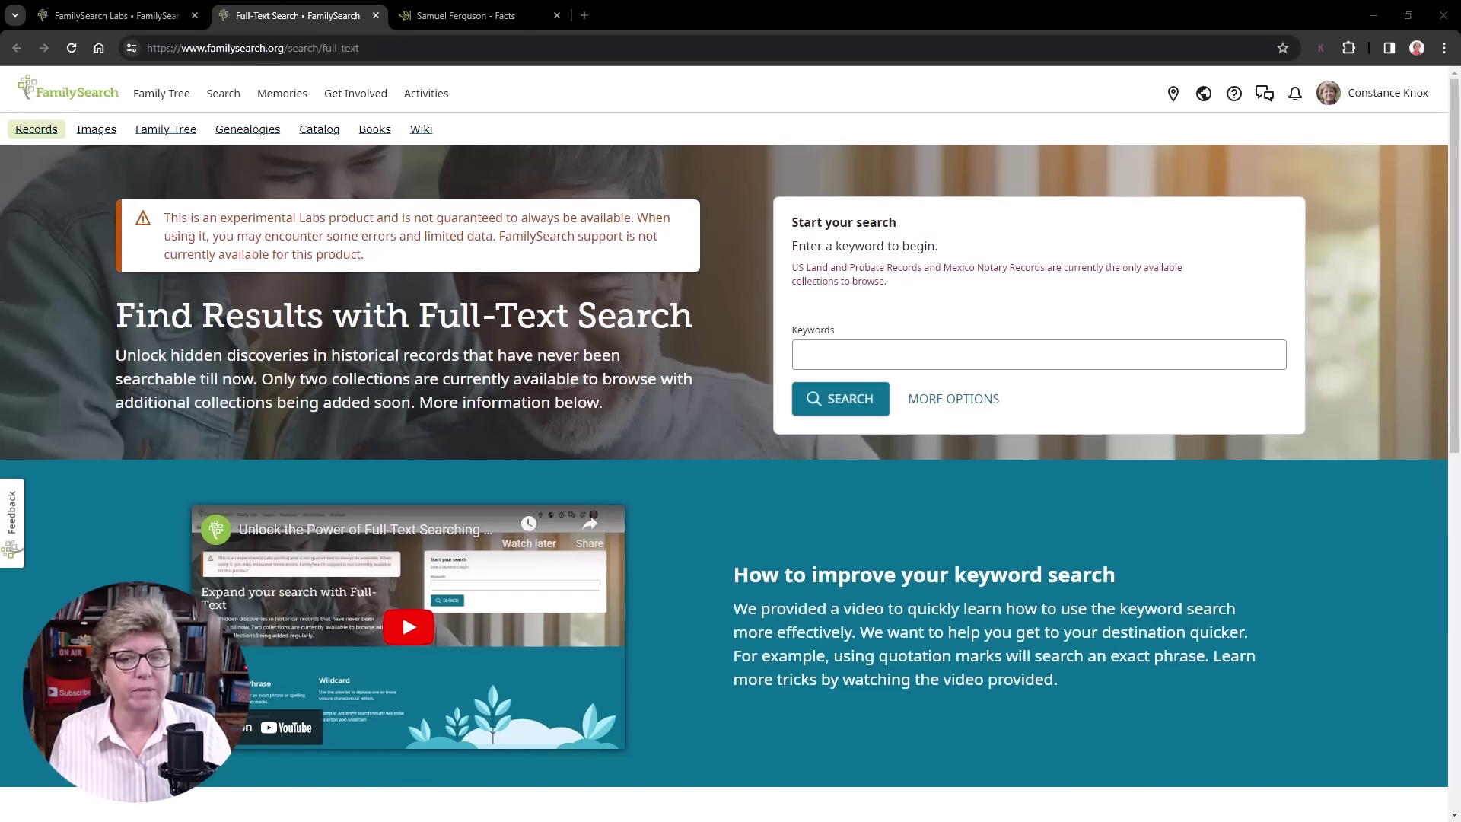
- Bookmark the Full-Text Search page in the Family Search bookmarks folder
click(1283, 48)
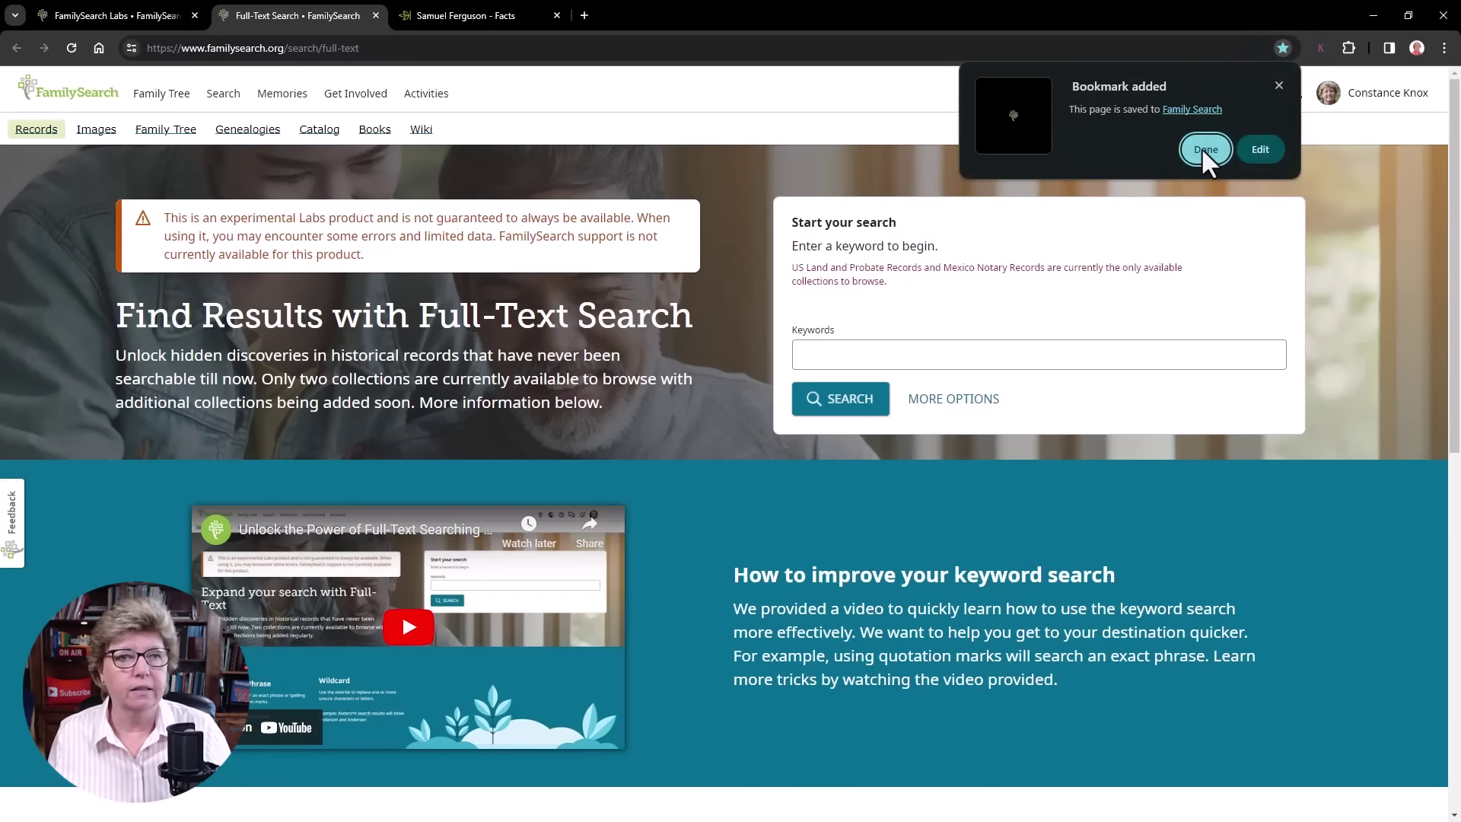
click(1205, 149)
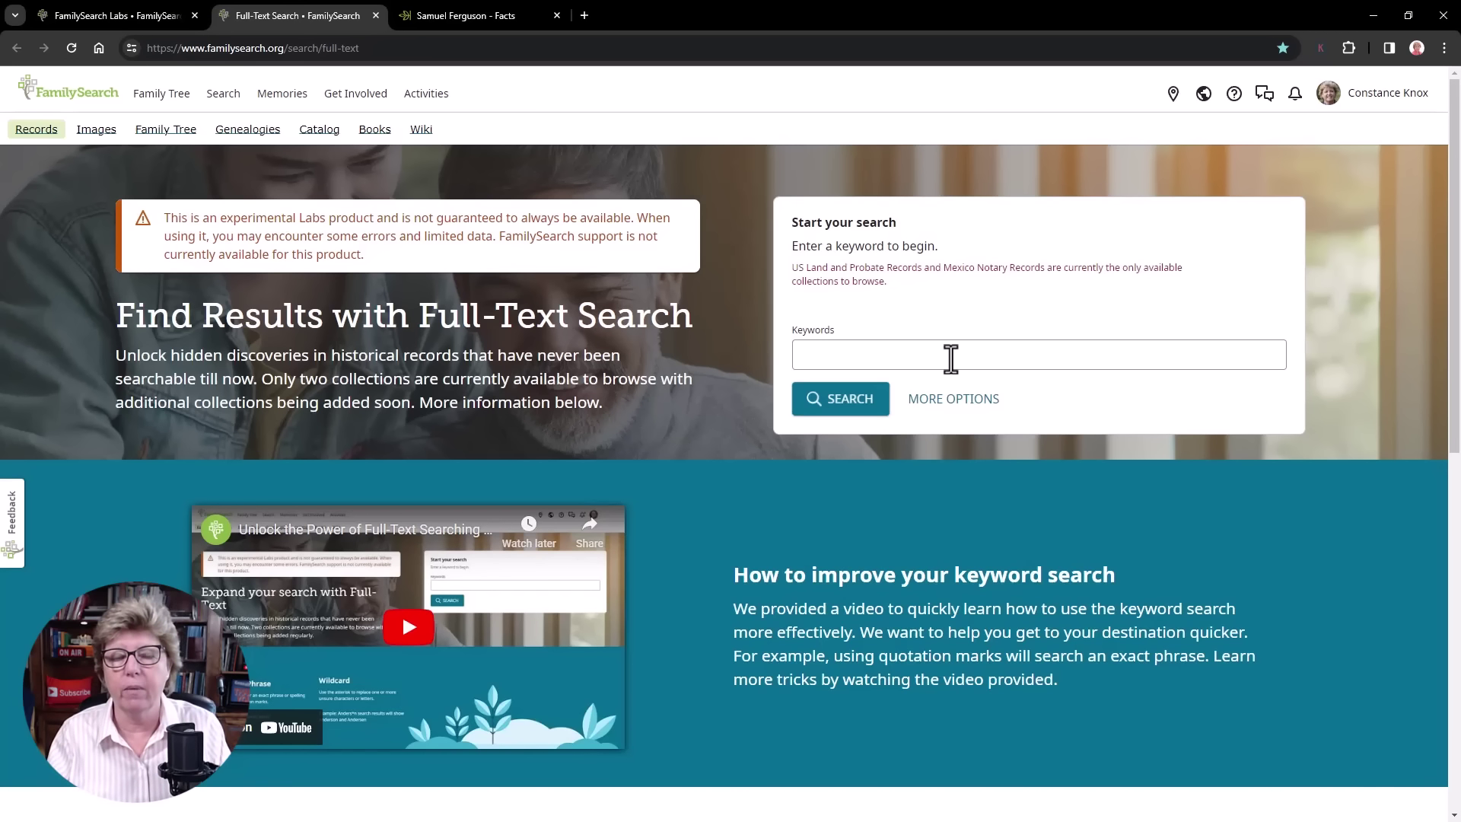
click(487, 14)
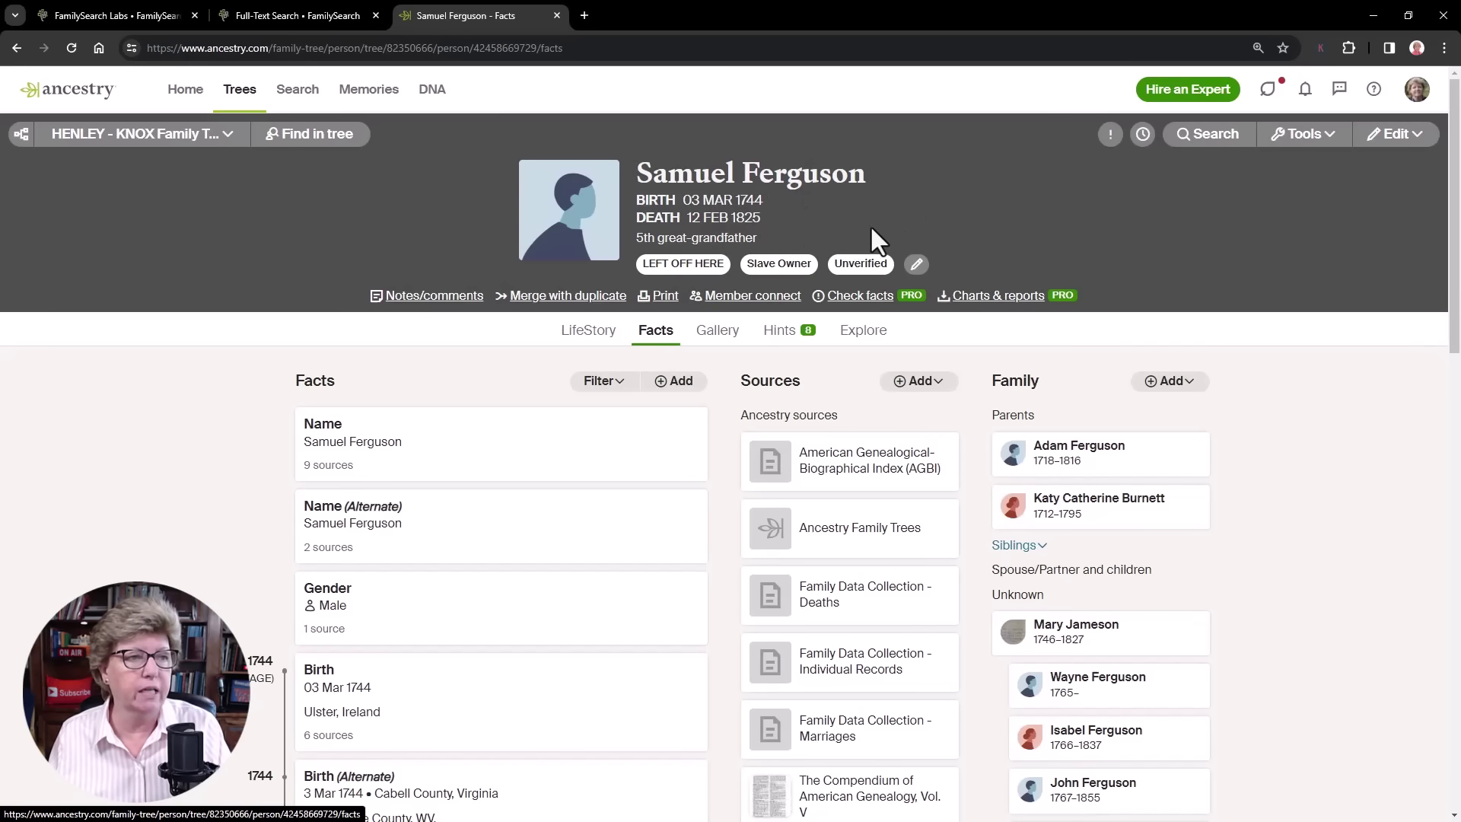
click(296, 15)
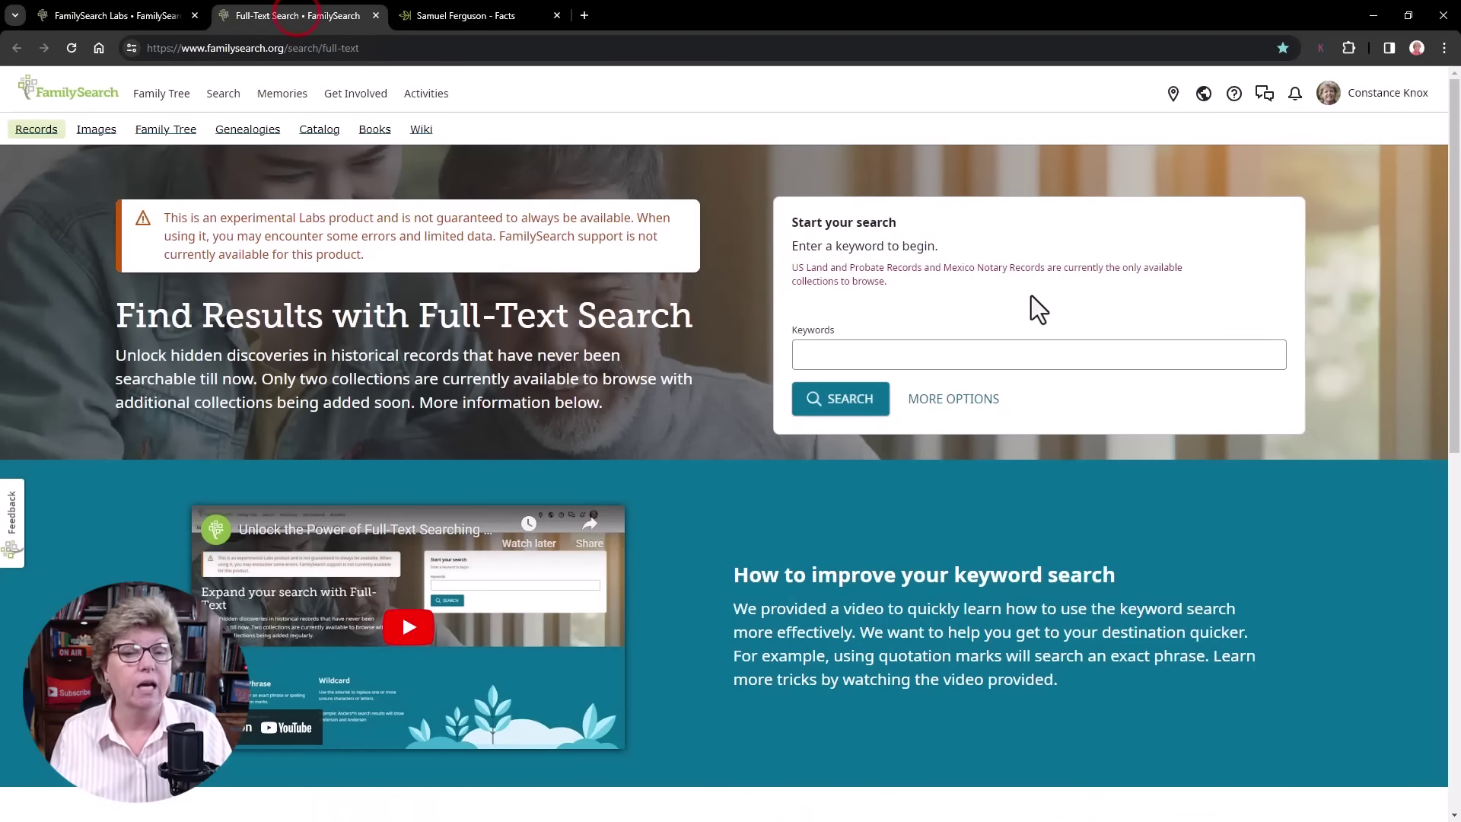
- Enter the ancestor's name as keywords and copy 'Cabell County, West Virginia' from his Ancestry Slave Owner fact
click(1022, 354)
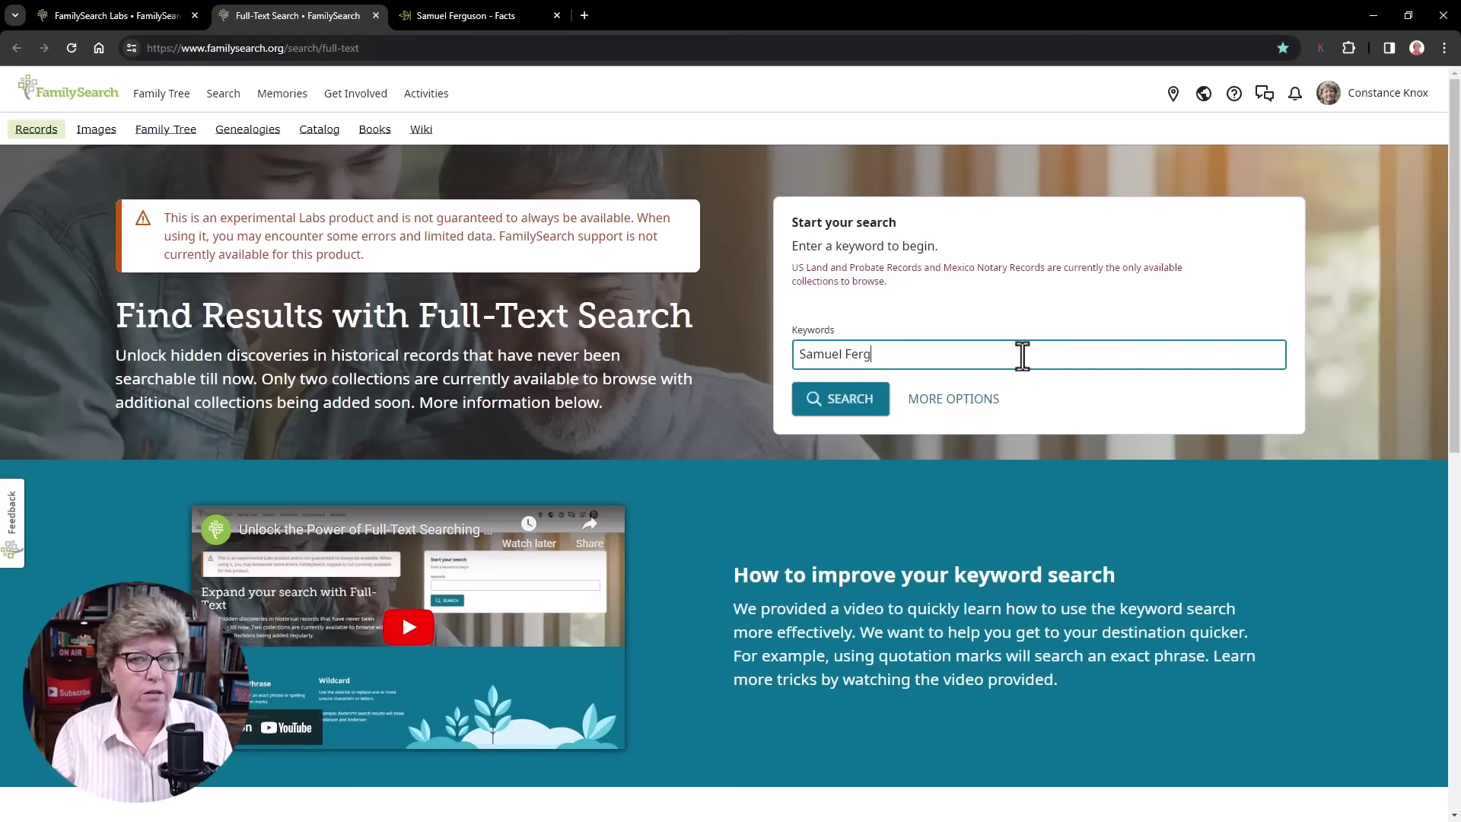
text(on)
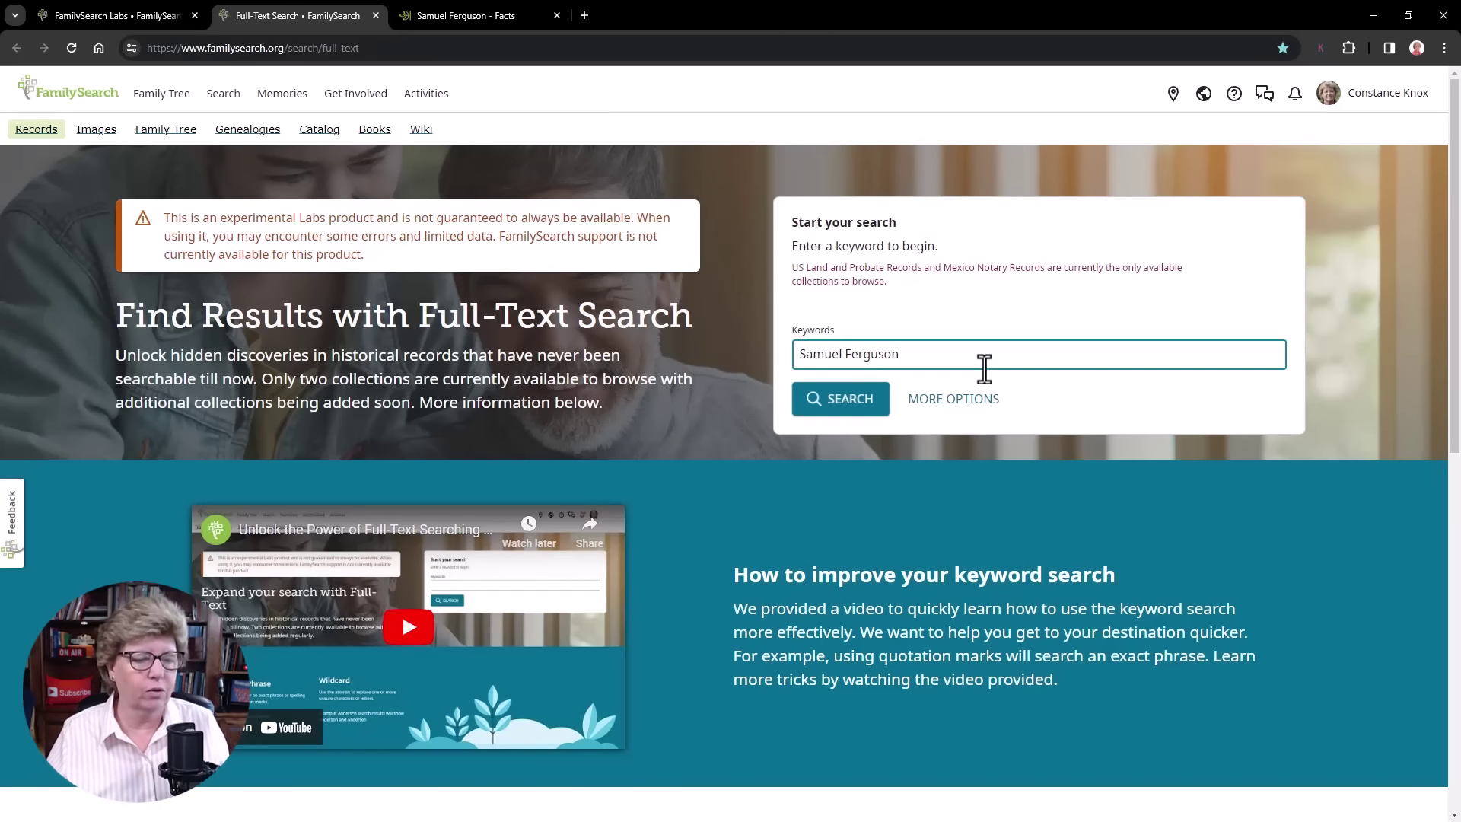
click(456, 17)
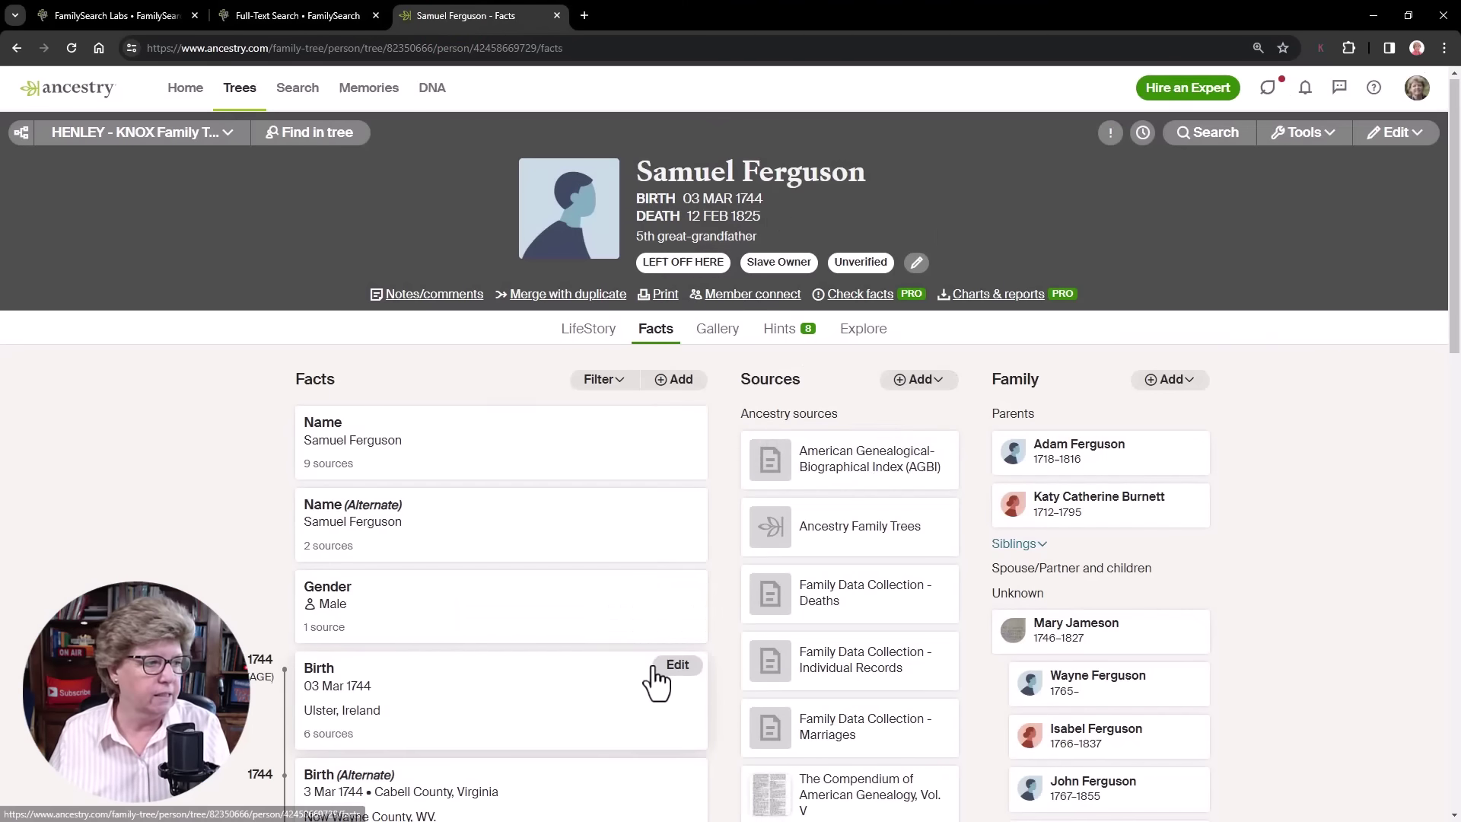
scroll(637, 609, down, 3)
scroll(629, 596, down, 6)
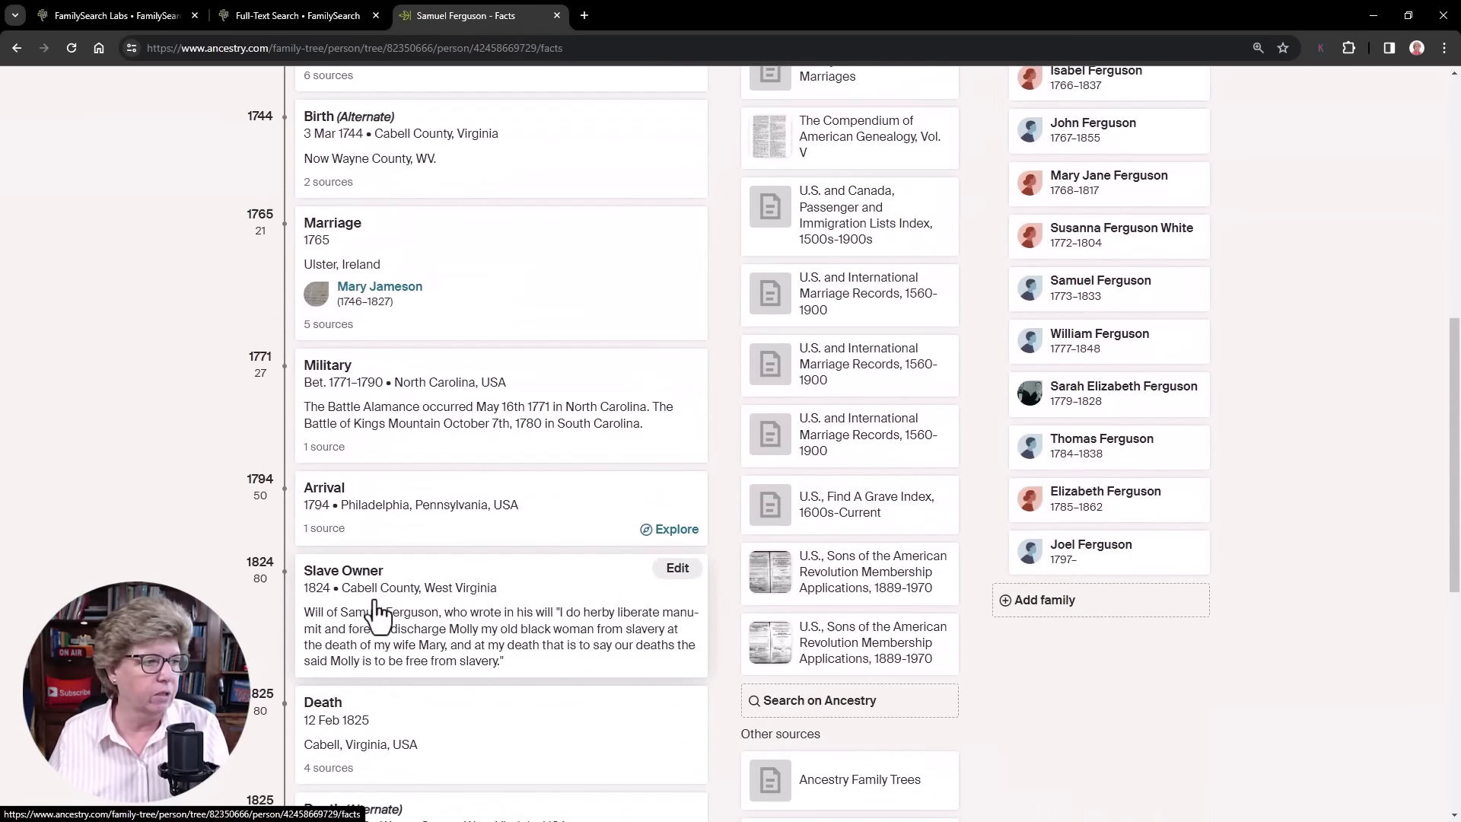
drag(498, 588, 1023, 362)
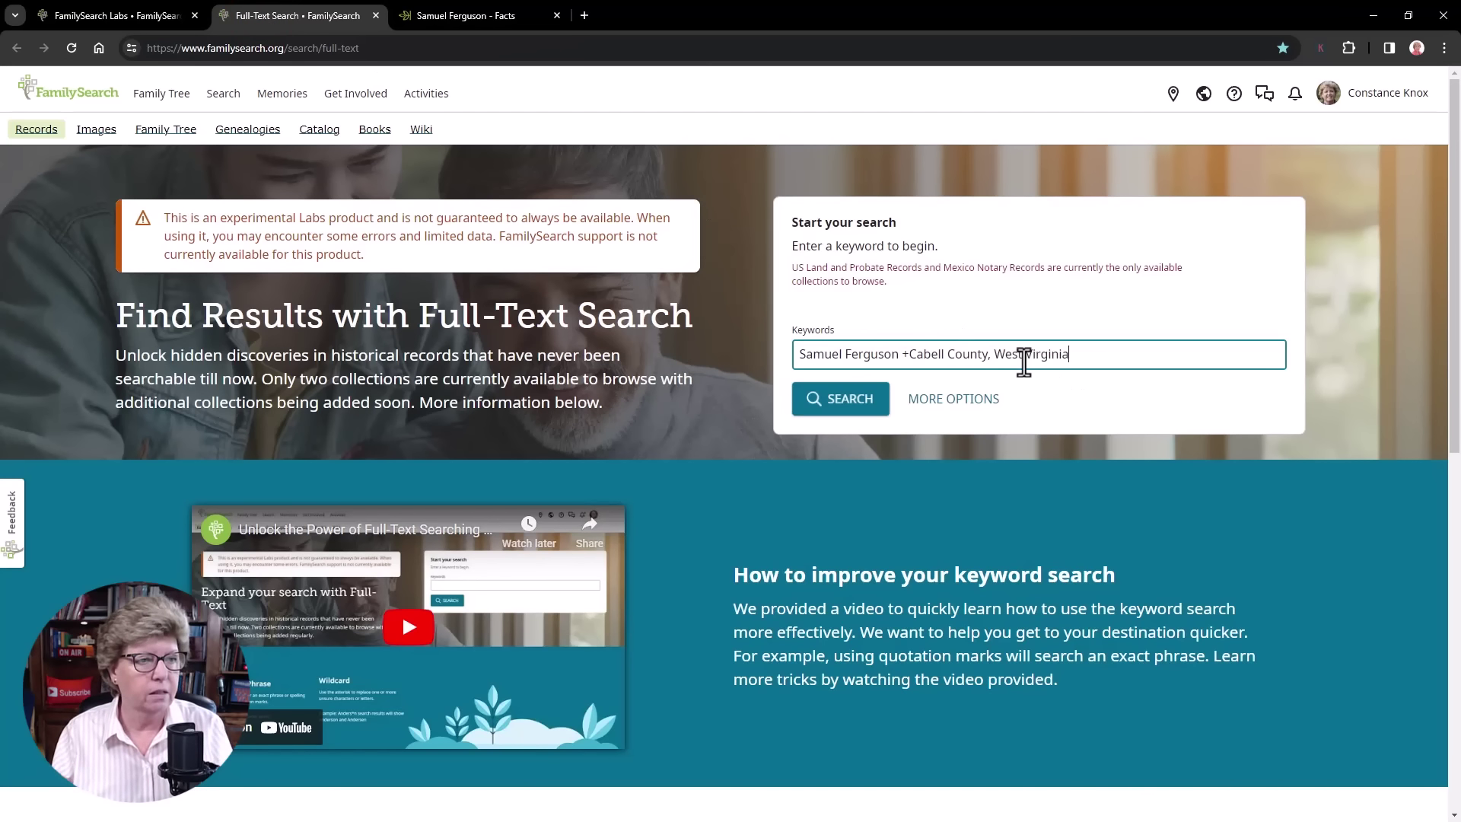
- Move the ancestor's name from Keywords into the Name field and rerun the search
click(845, 407)
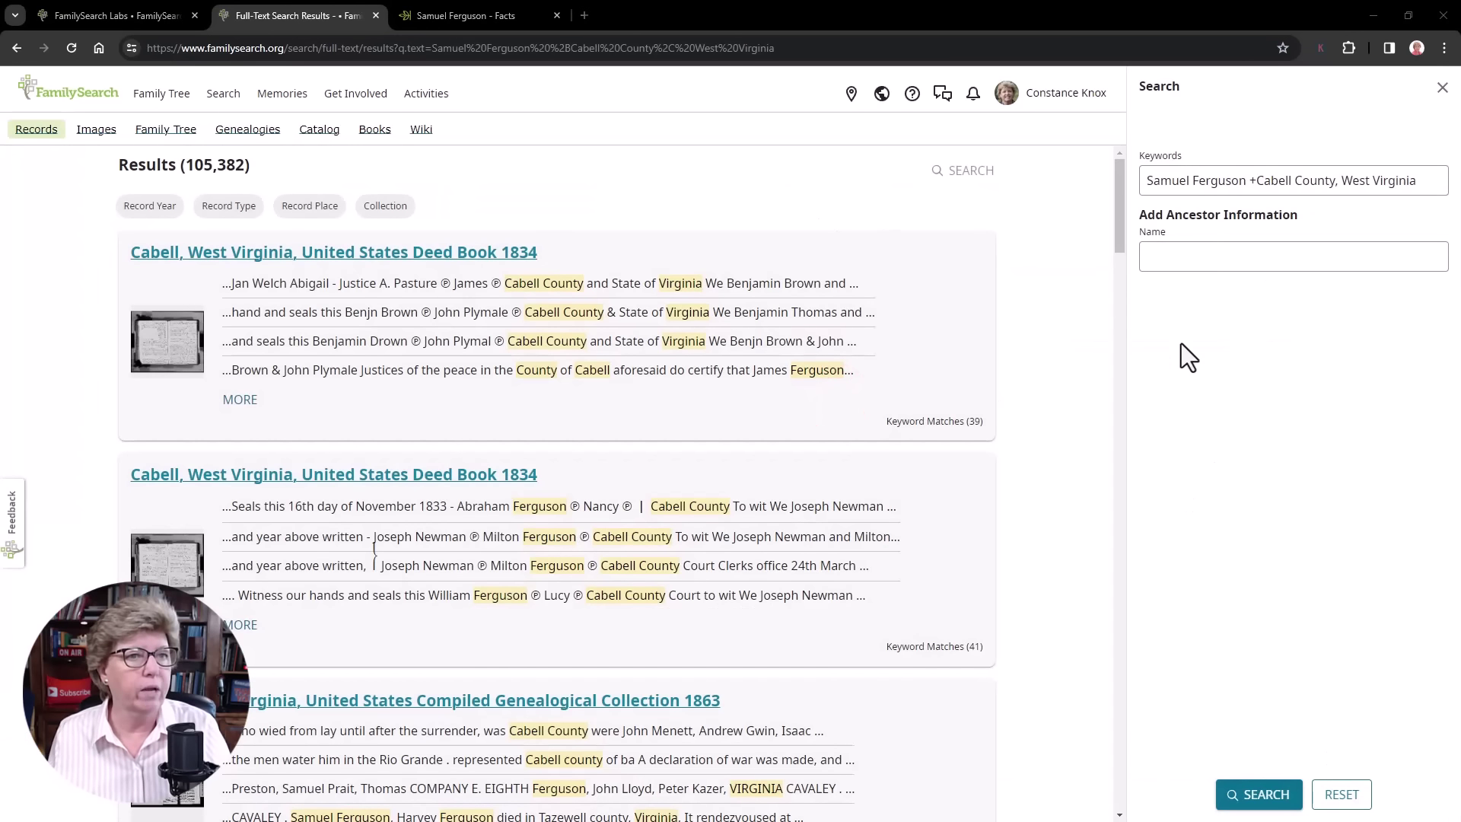
drag(1259, 183, 1052, 171)
key(BackSpace)
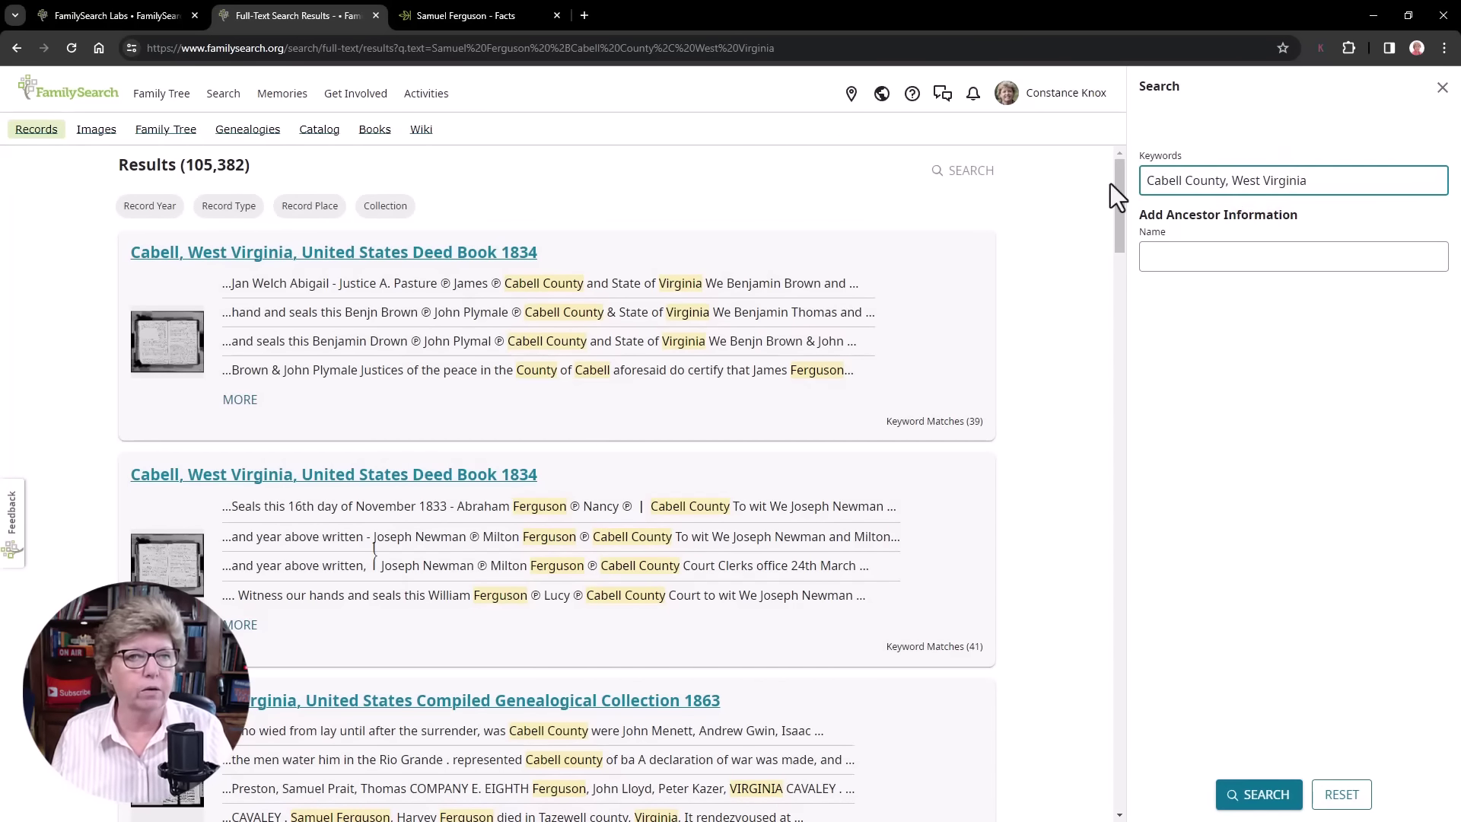
click(1268, 259)
text(Sam)
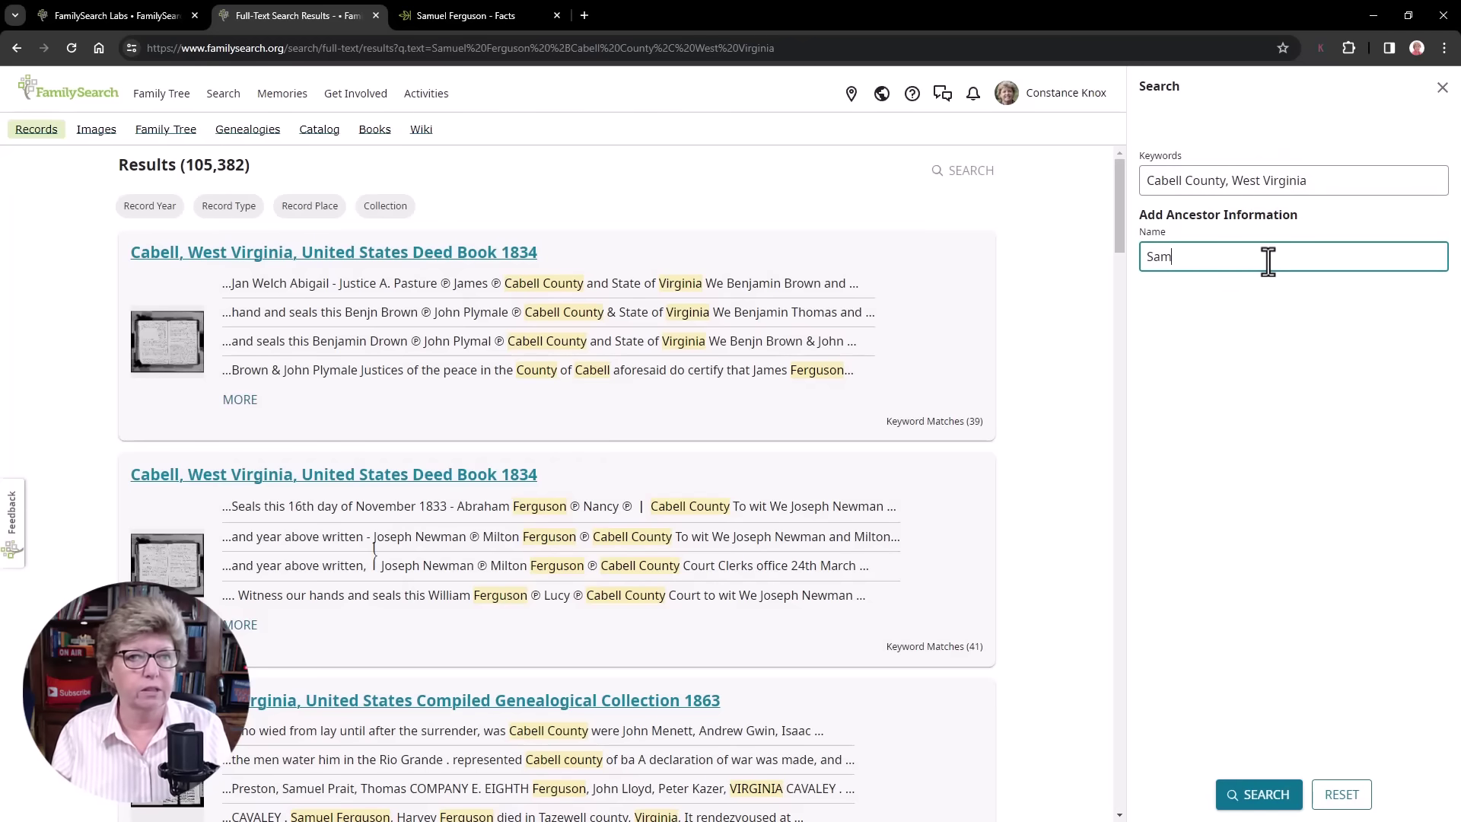
text(uel Ferguson)
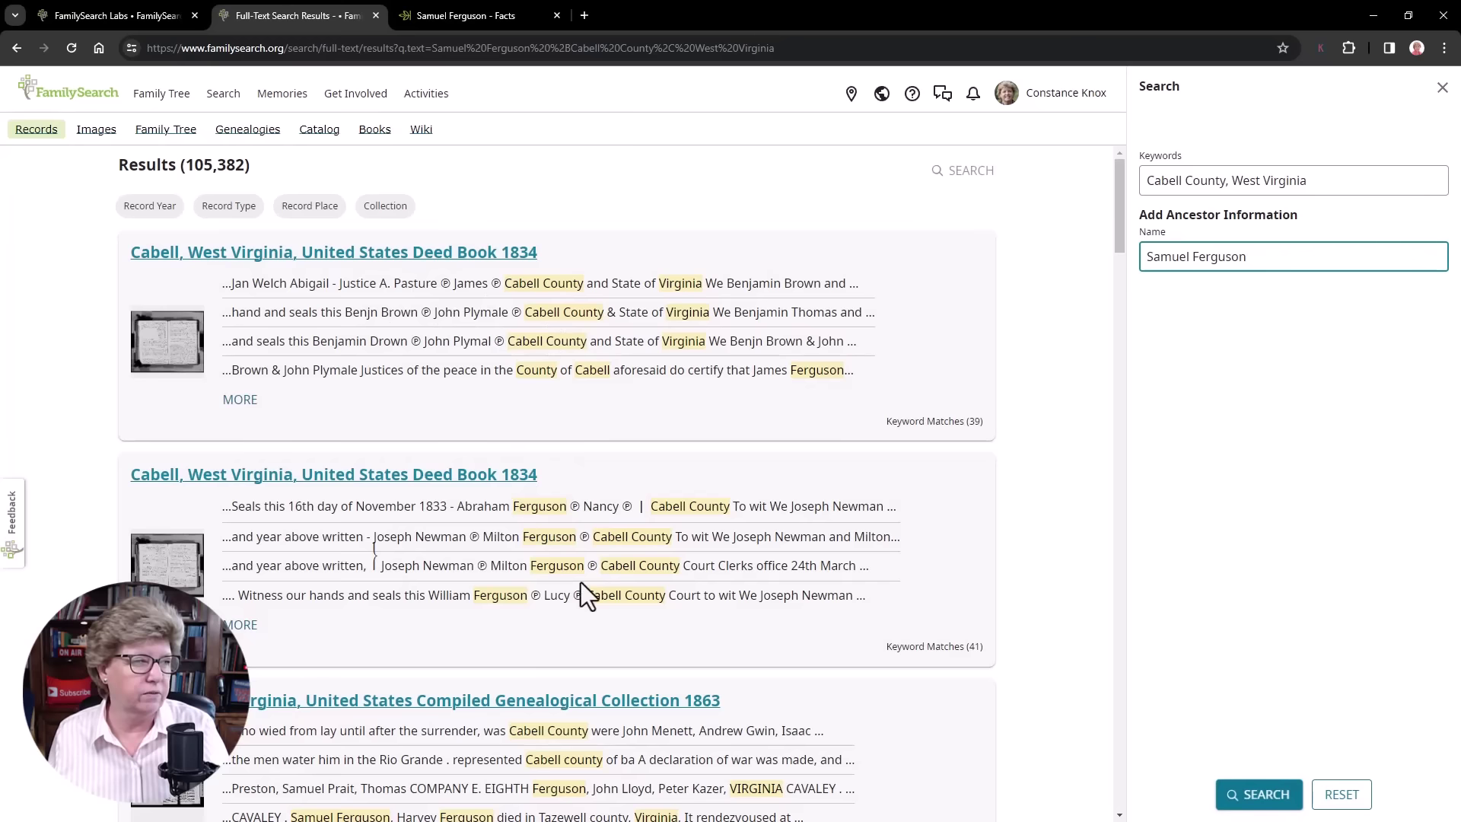
click(1252, 794)
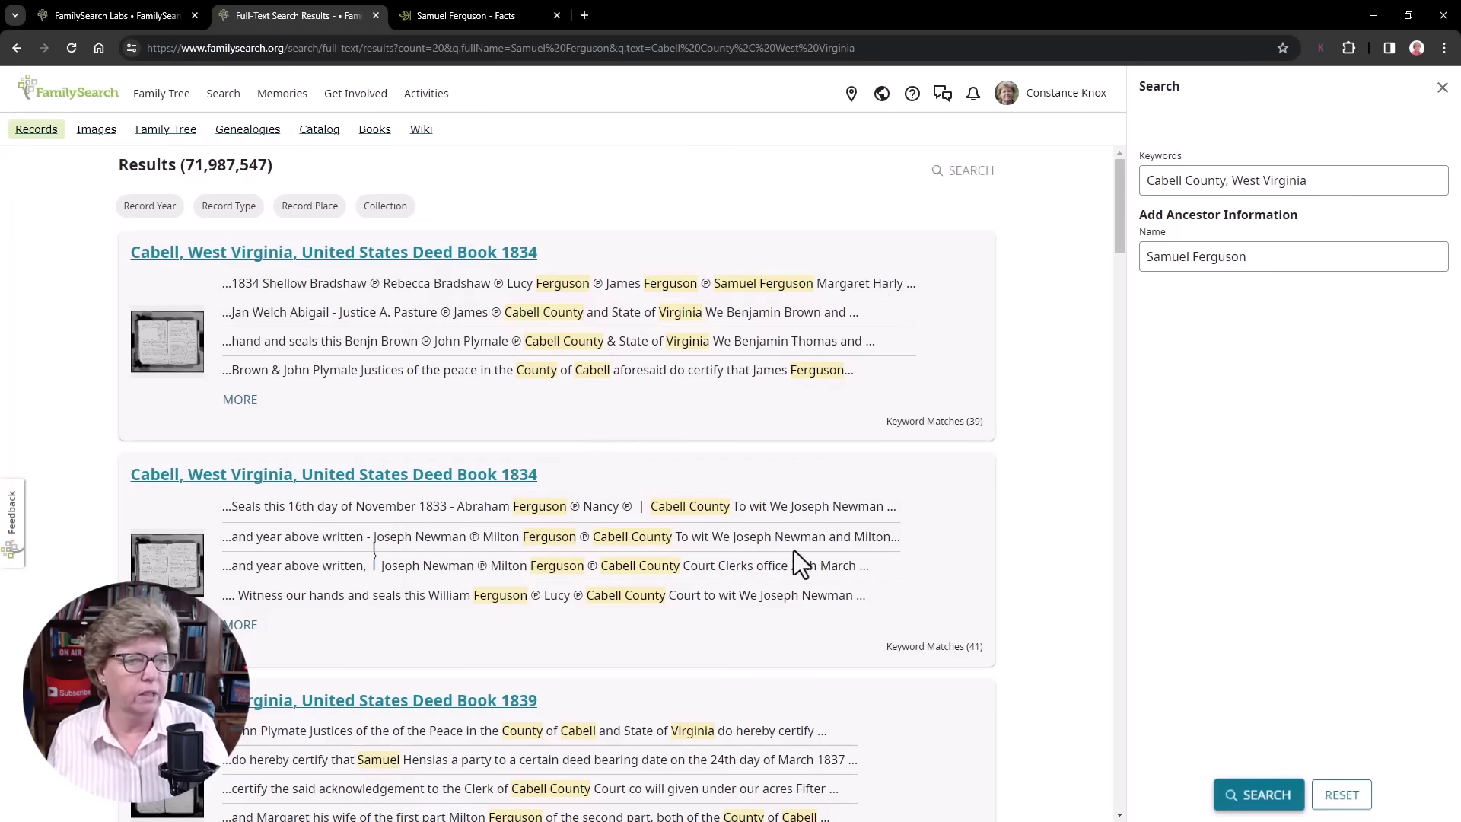
- Wrap the ancestor's name in double quotes for an exact-name search, giving 70,272,481 results
click(1148, 259)
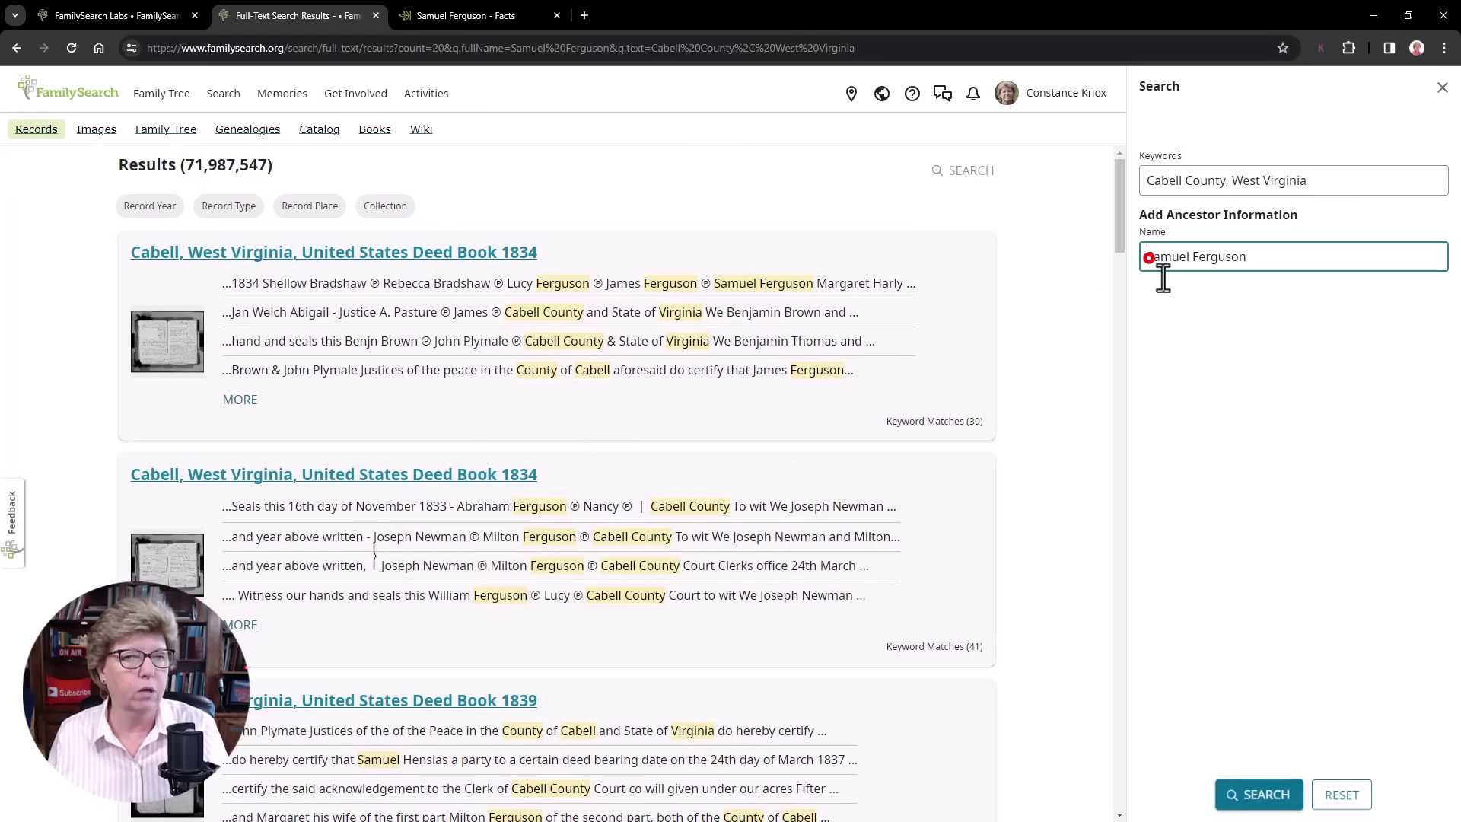
text(")
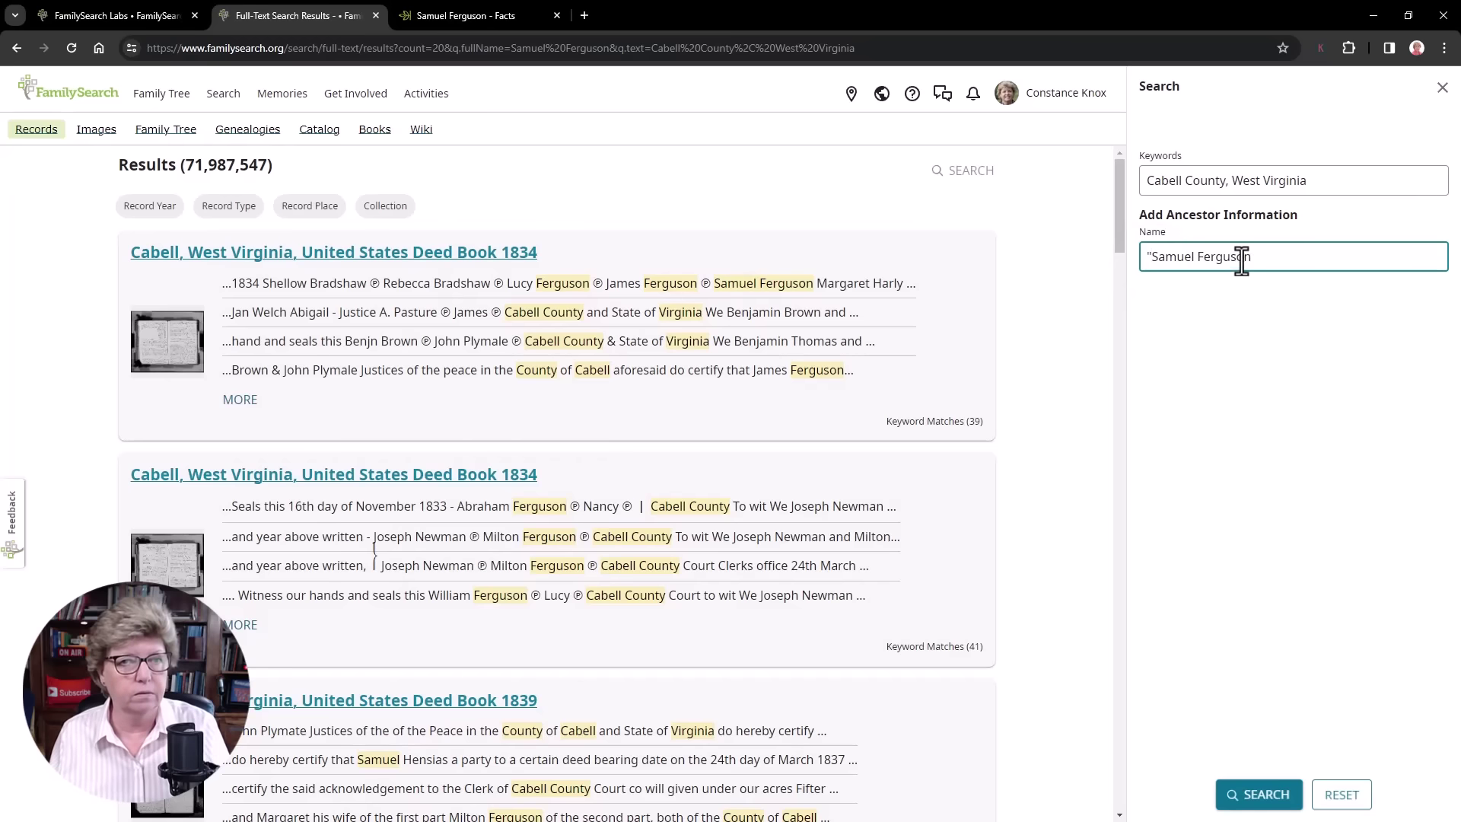
click(1250, 257)
text(")
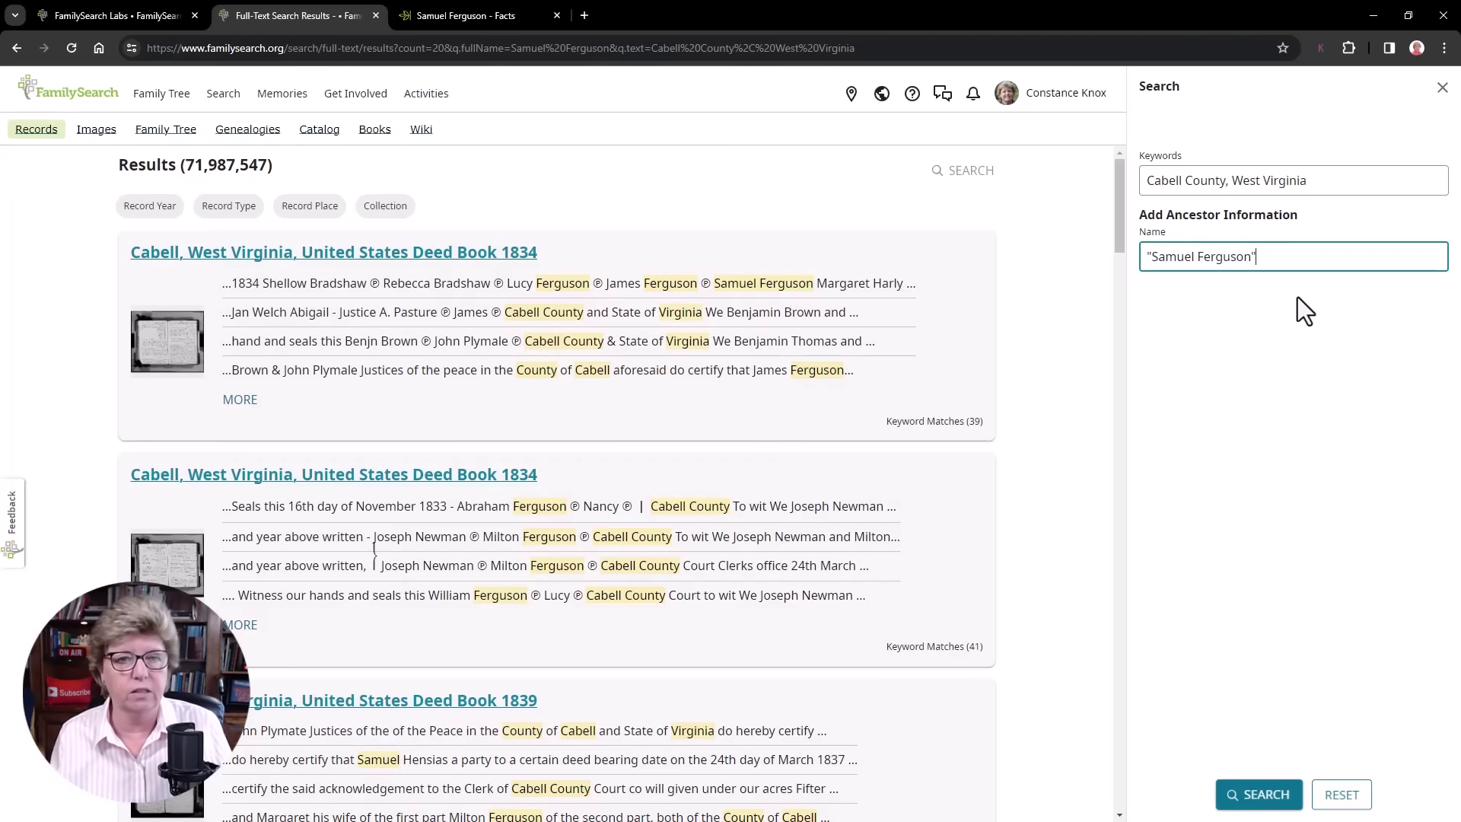
click(1270, 807)
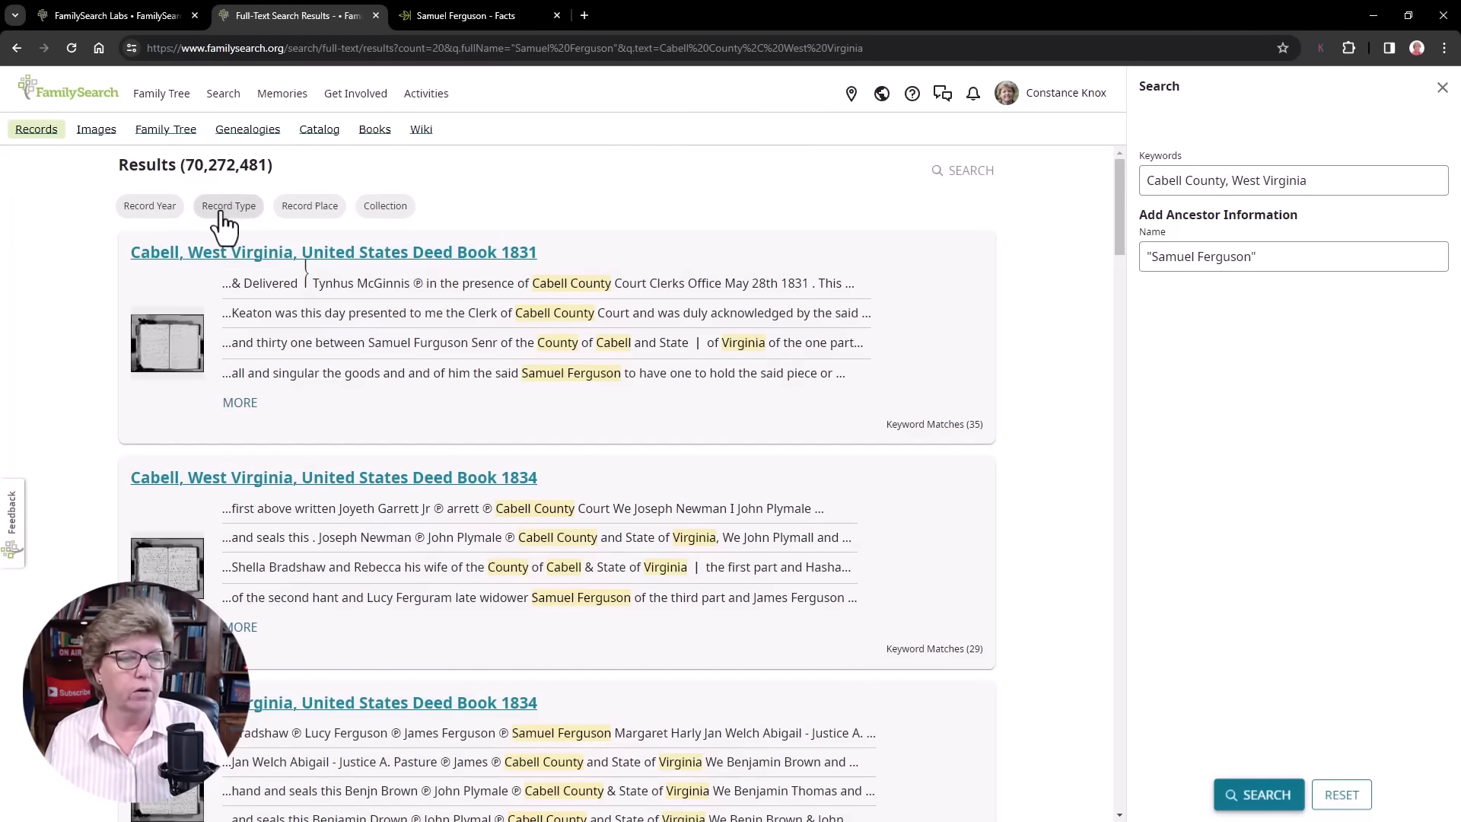
- Apply a Record Year 1800 filter to the results
click(442, 15)
scroll(662, 400, up, 8)
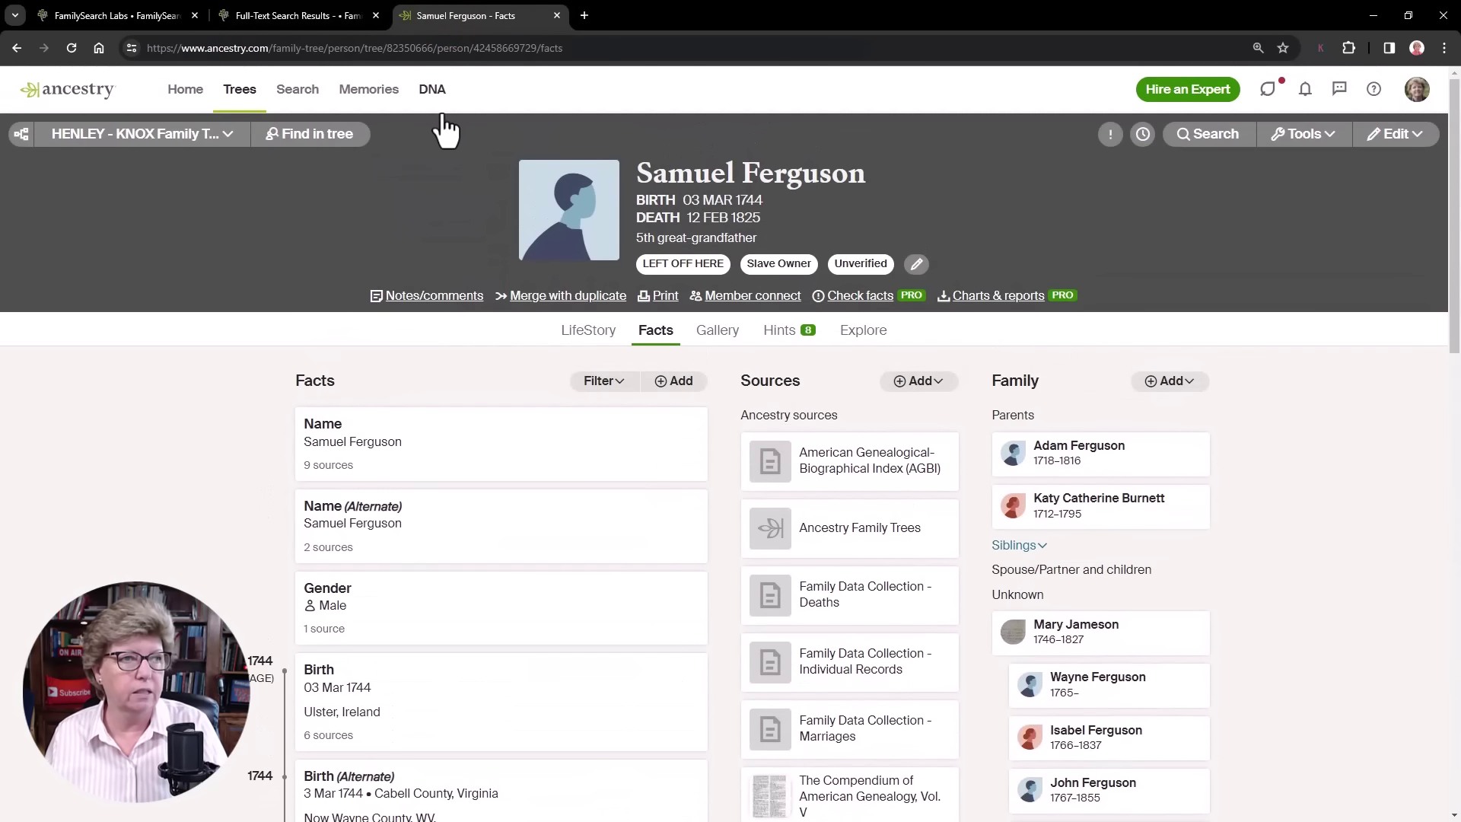
click(306, 14)
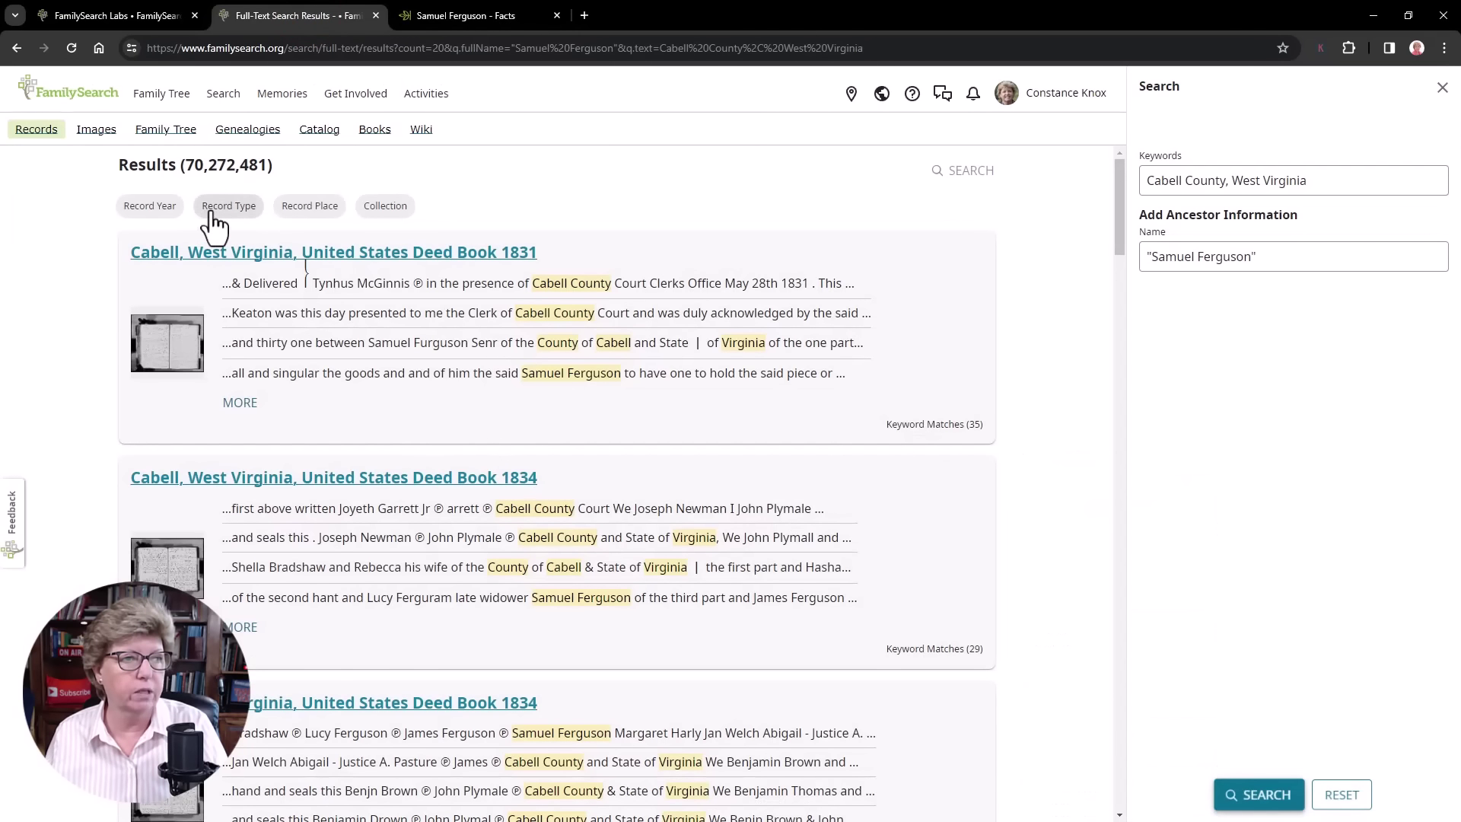
click(150, 206)
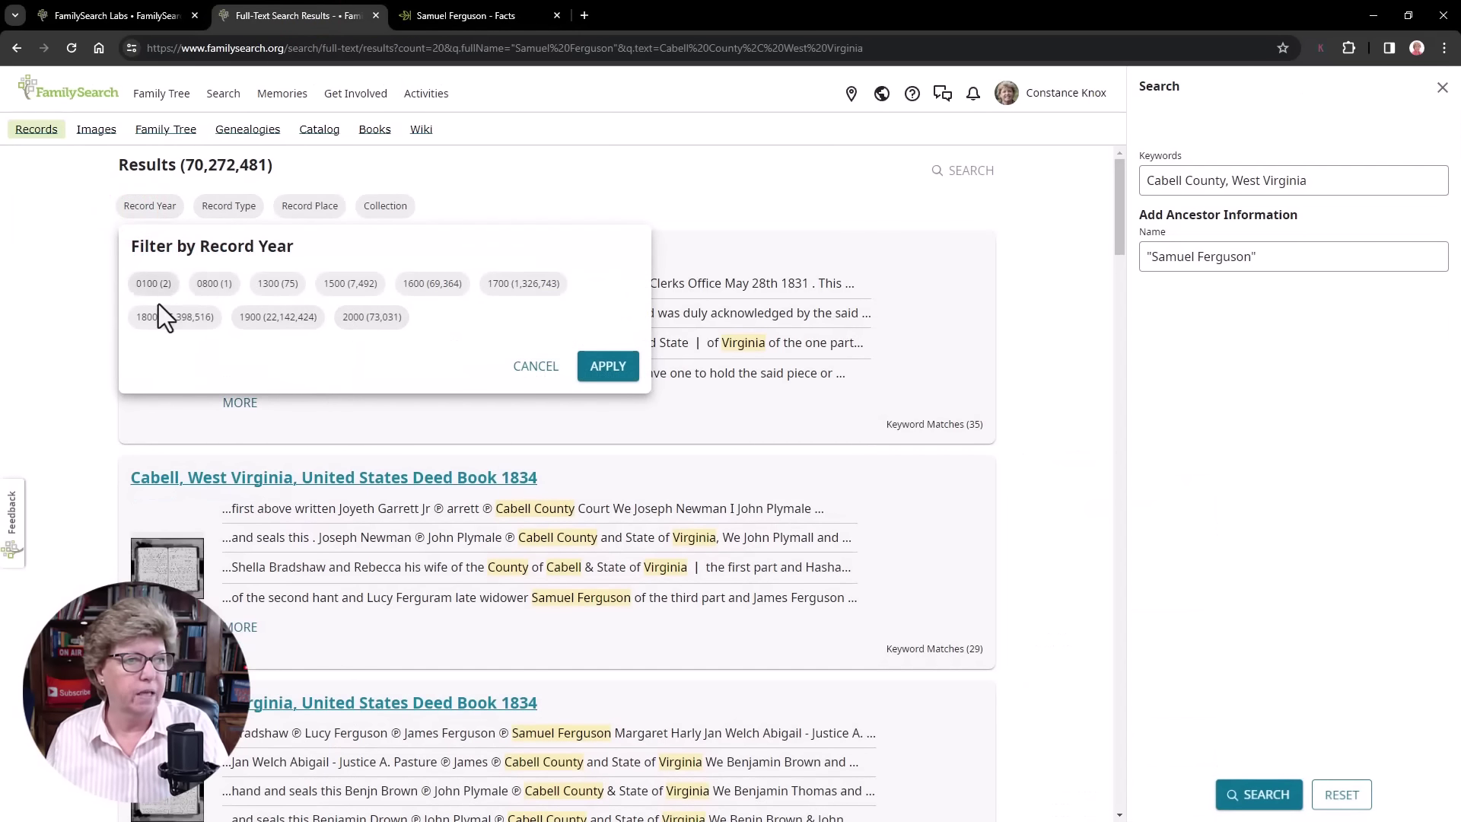
click(177, 319)
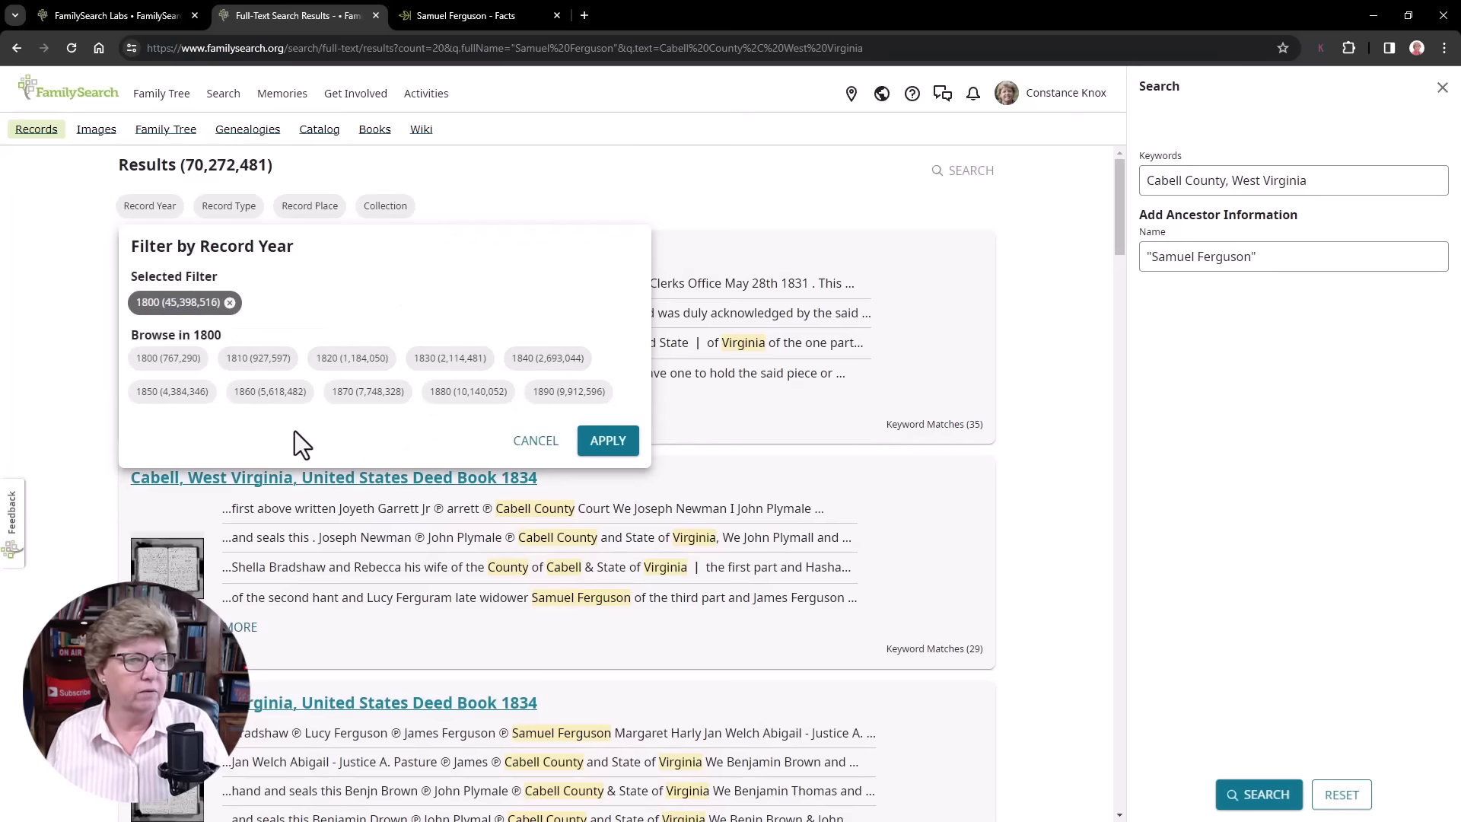
click(608, 444)
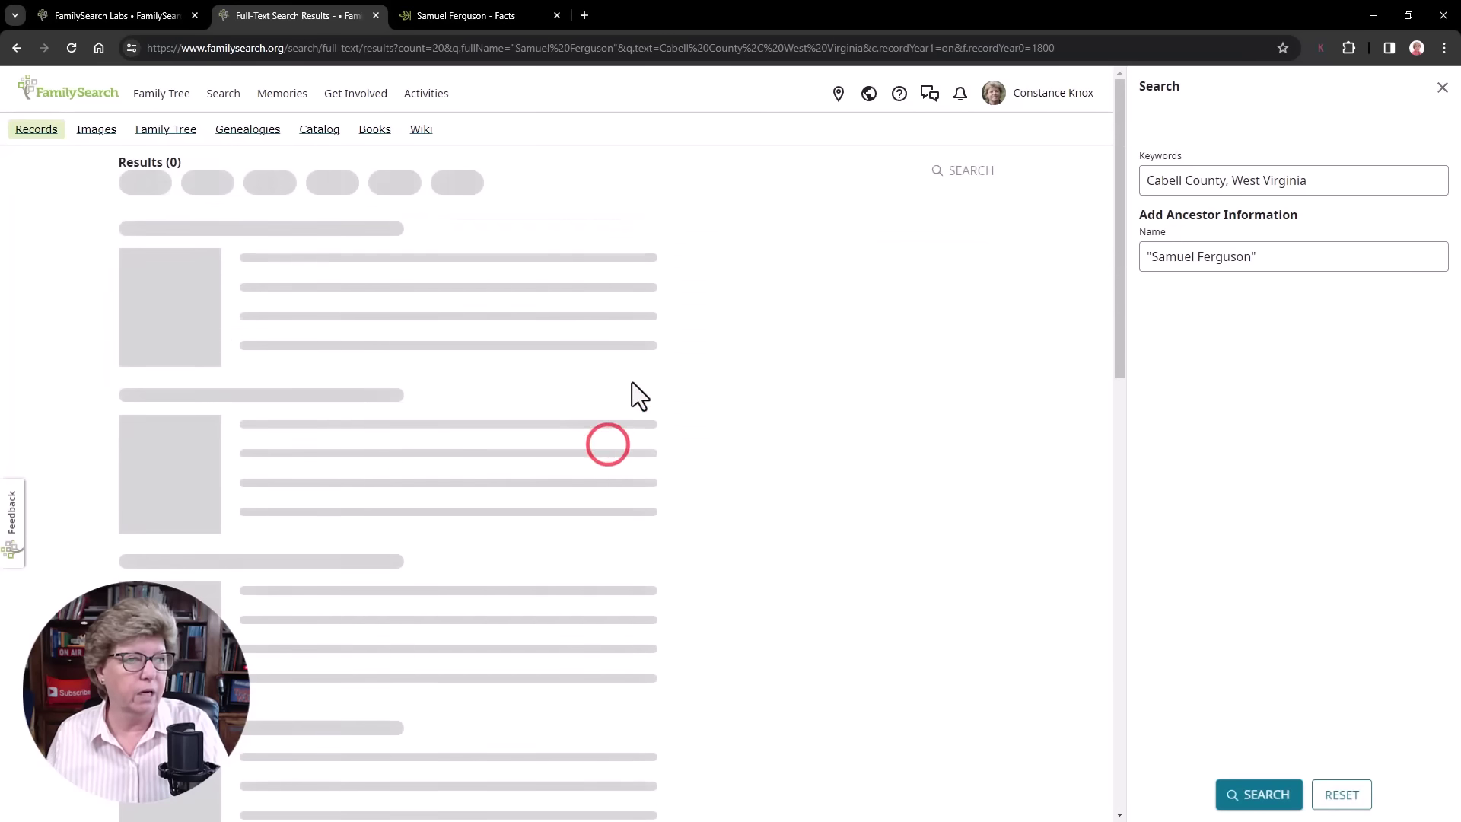
- Clear the Cabell County keywords, try Record Type Legal, and pick United States of America as place
drag(1320, 180, 1120, 175)
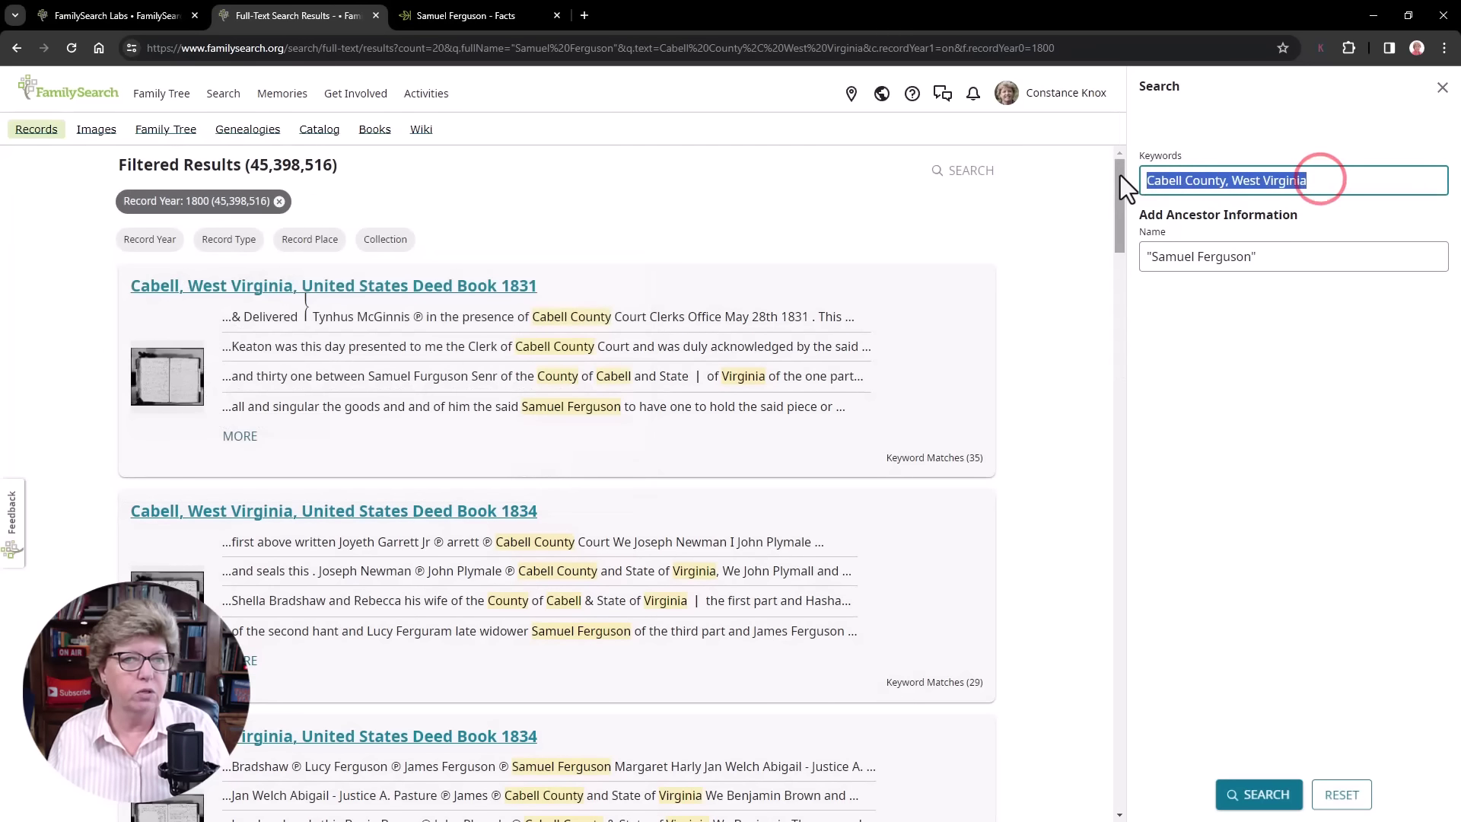
key(BackSpace)
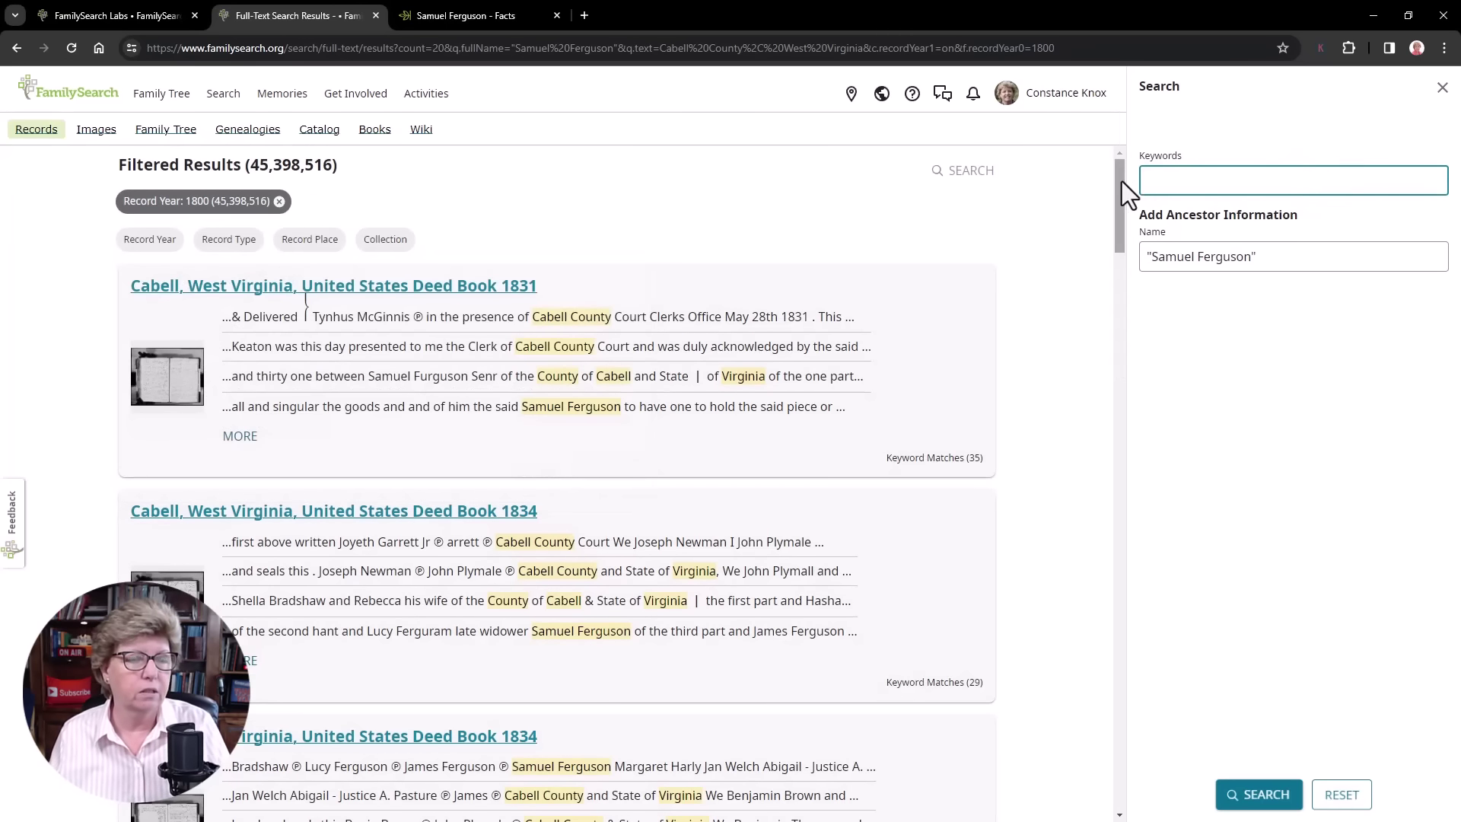
click(228, 239)
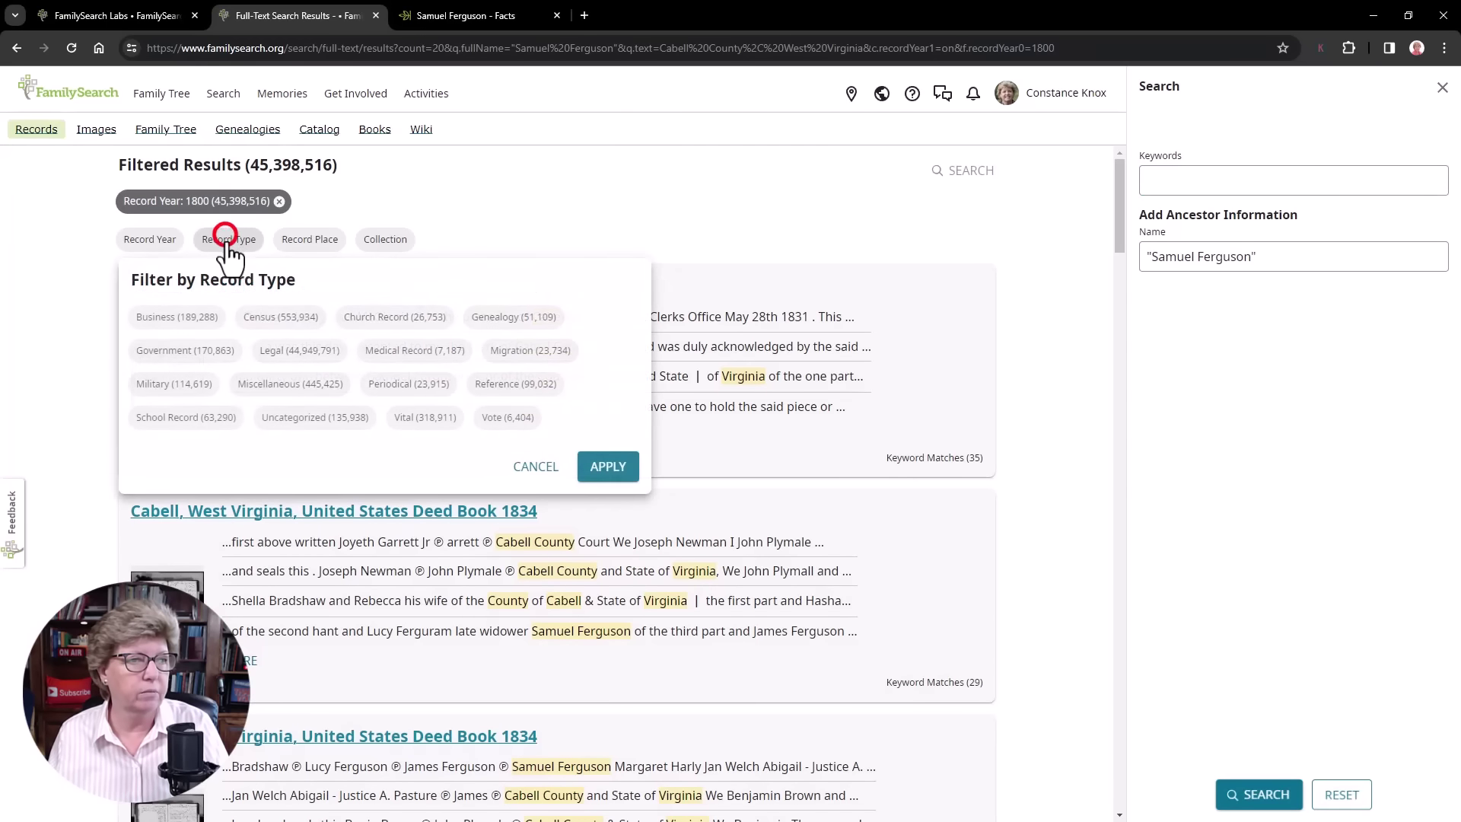
click(296, 350)
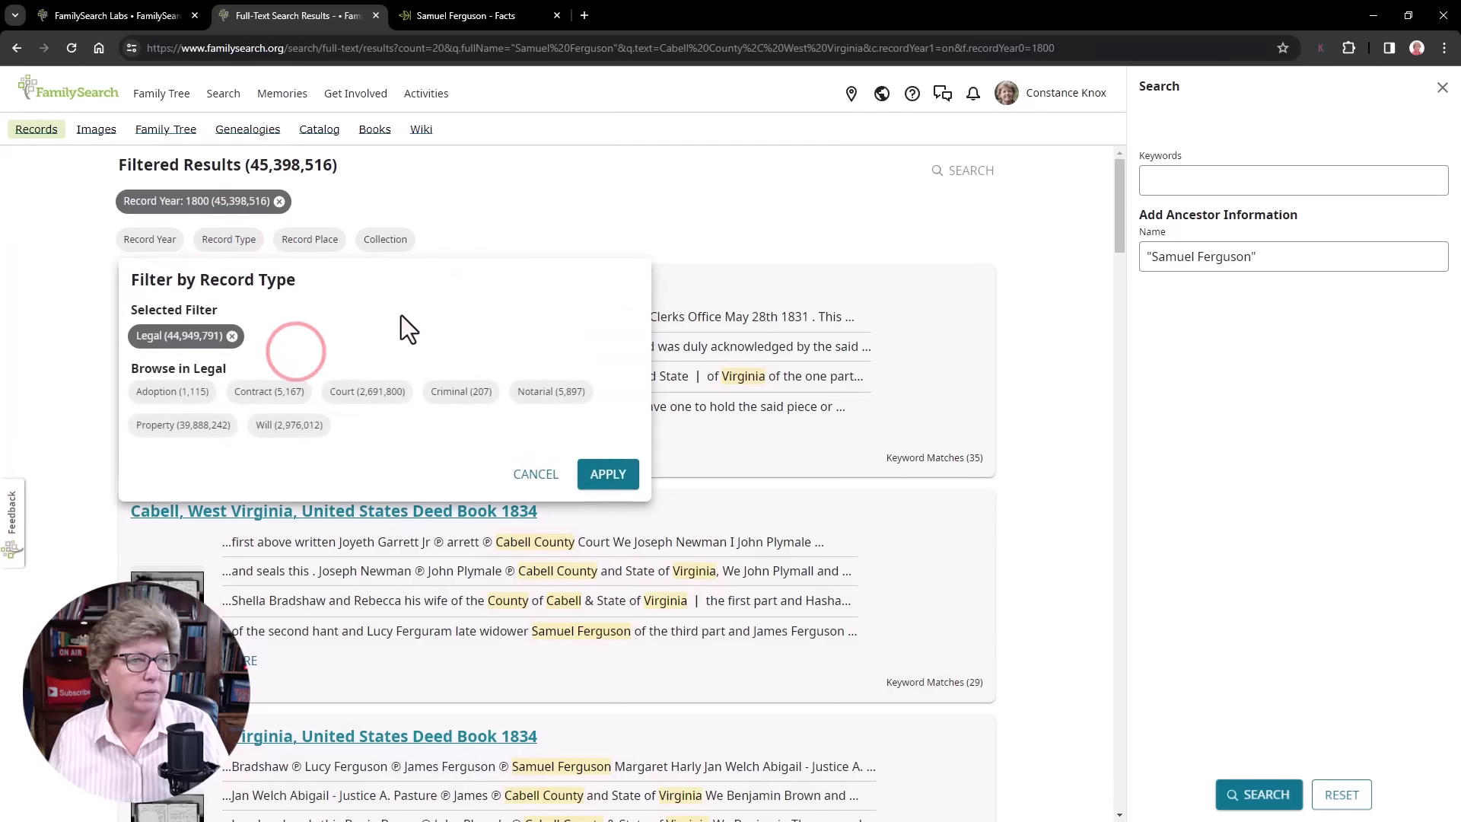
click(320, 237)
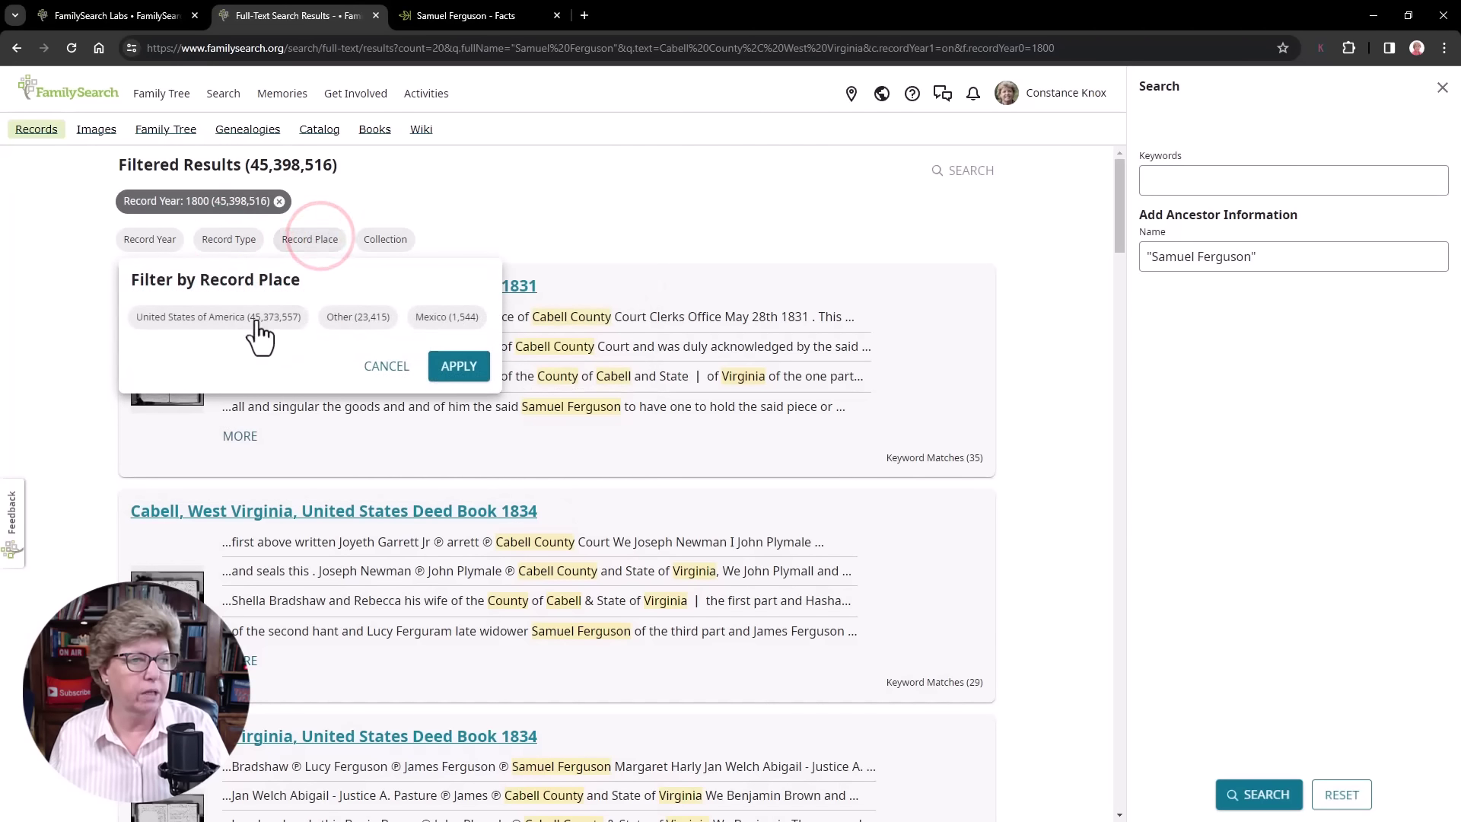
click(245, 325)
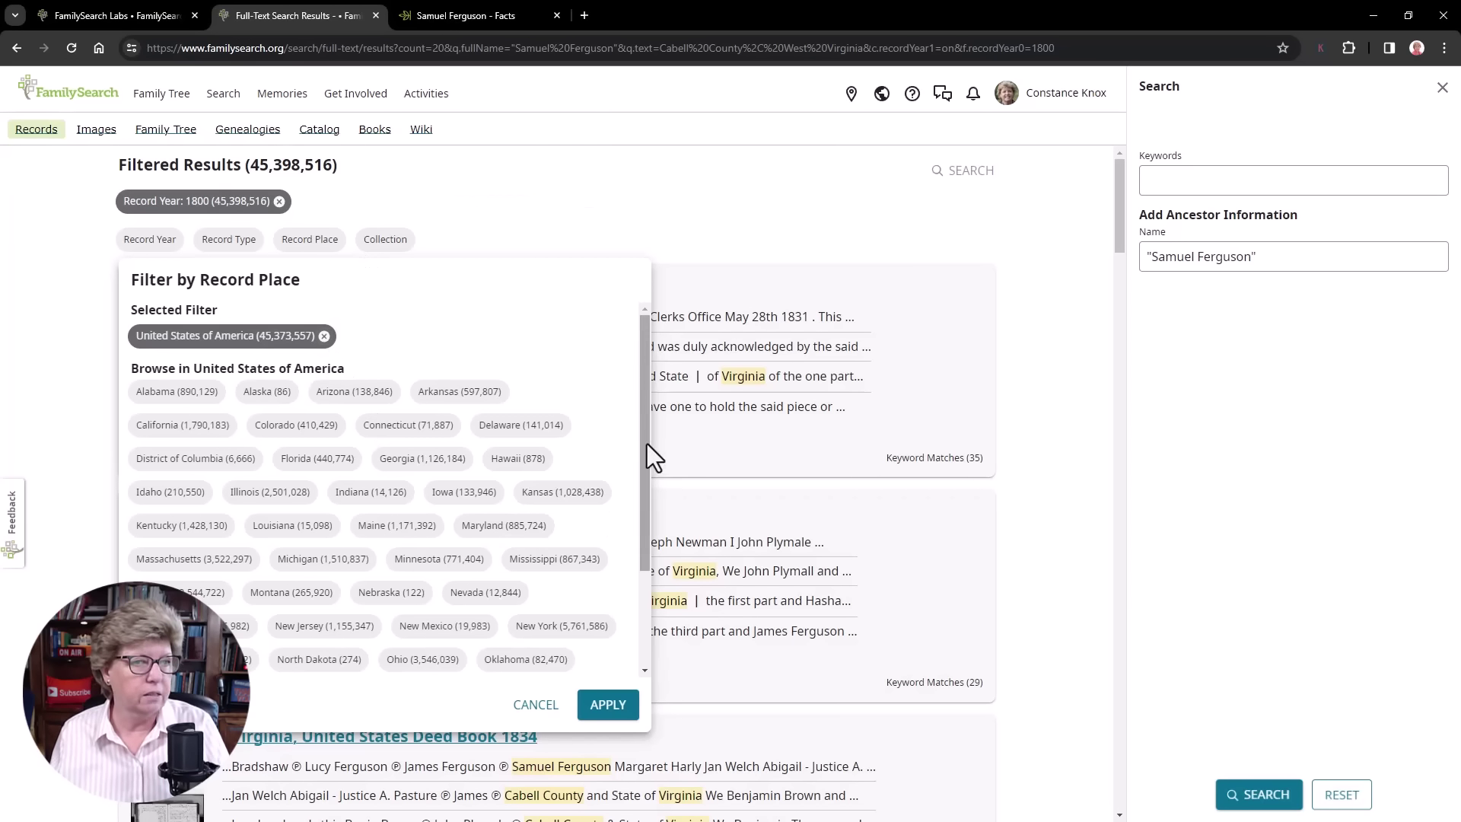
- Review the ancestor's Ancestry facts and sources for his 1825 Cabell County death and will
click(449, 16)
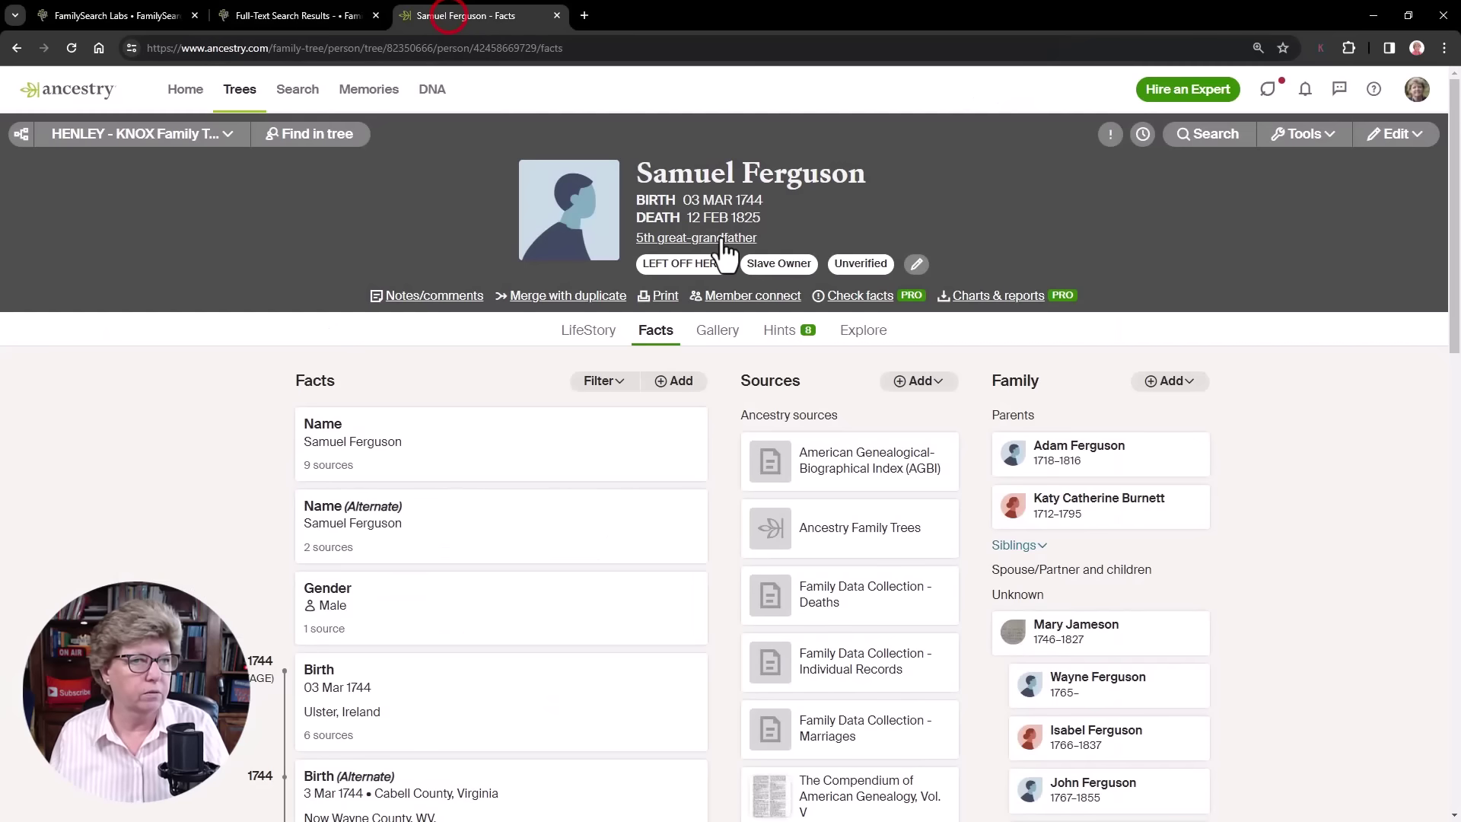
scroll(691, 655, down, 3)
scroll(666, 635, down, 11)
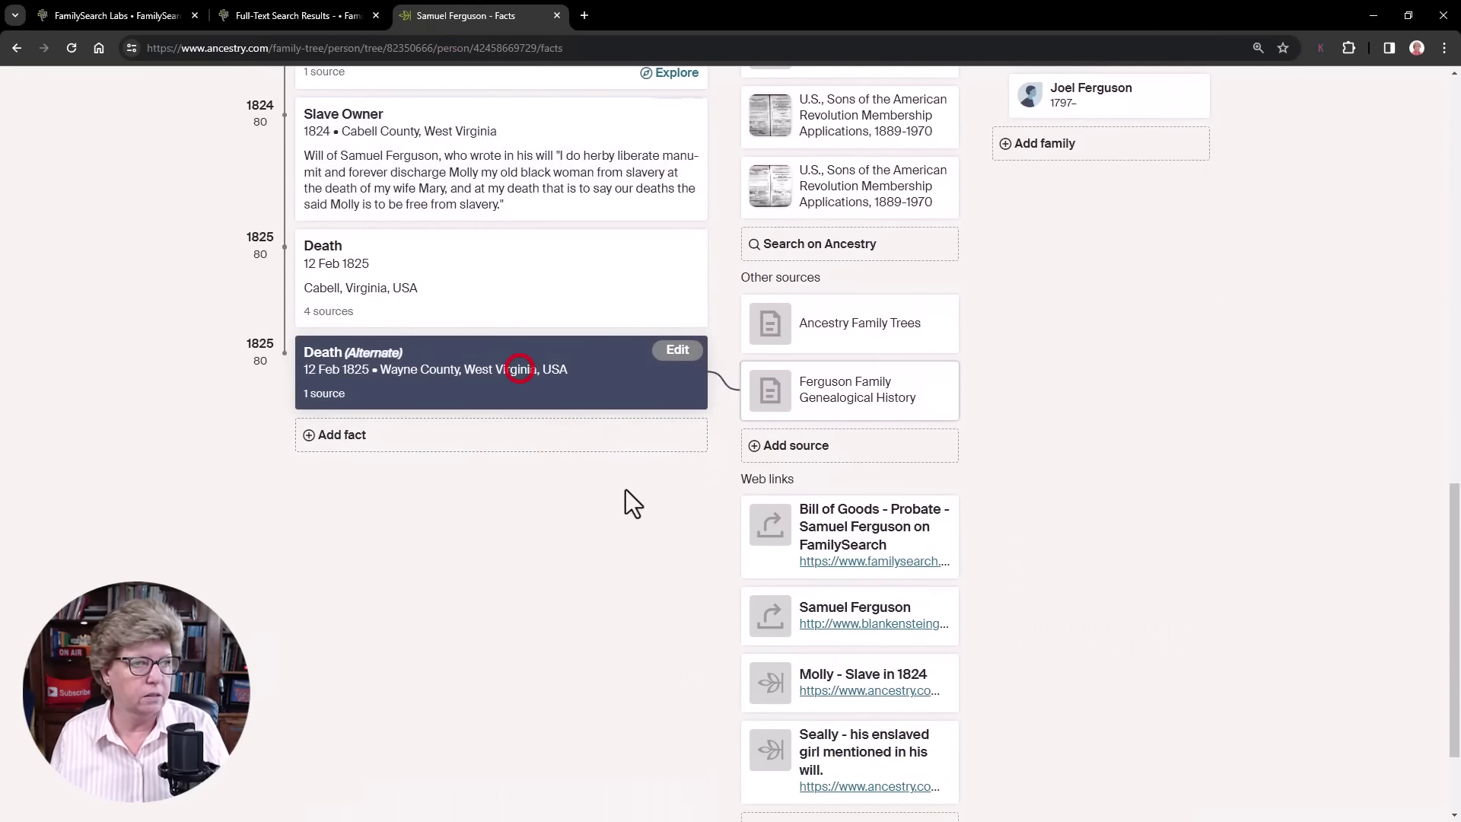
scroll(597, 518, up, 4)
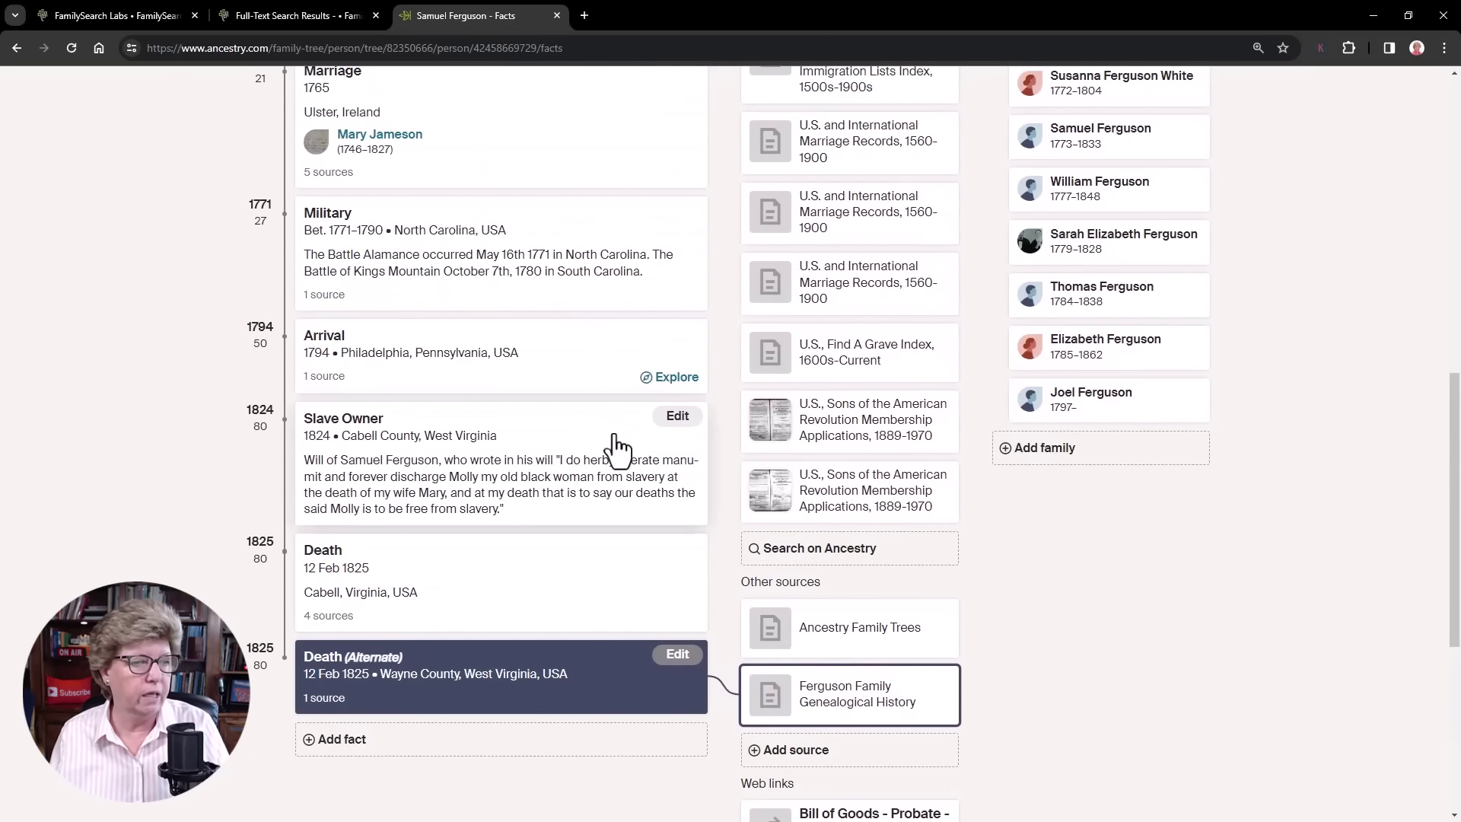
scroll(613, 422, up, 4)
- Set the Record Place filter to Cabell, West Virginia, bringing results to 21,764
click(298, 17)
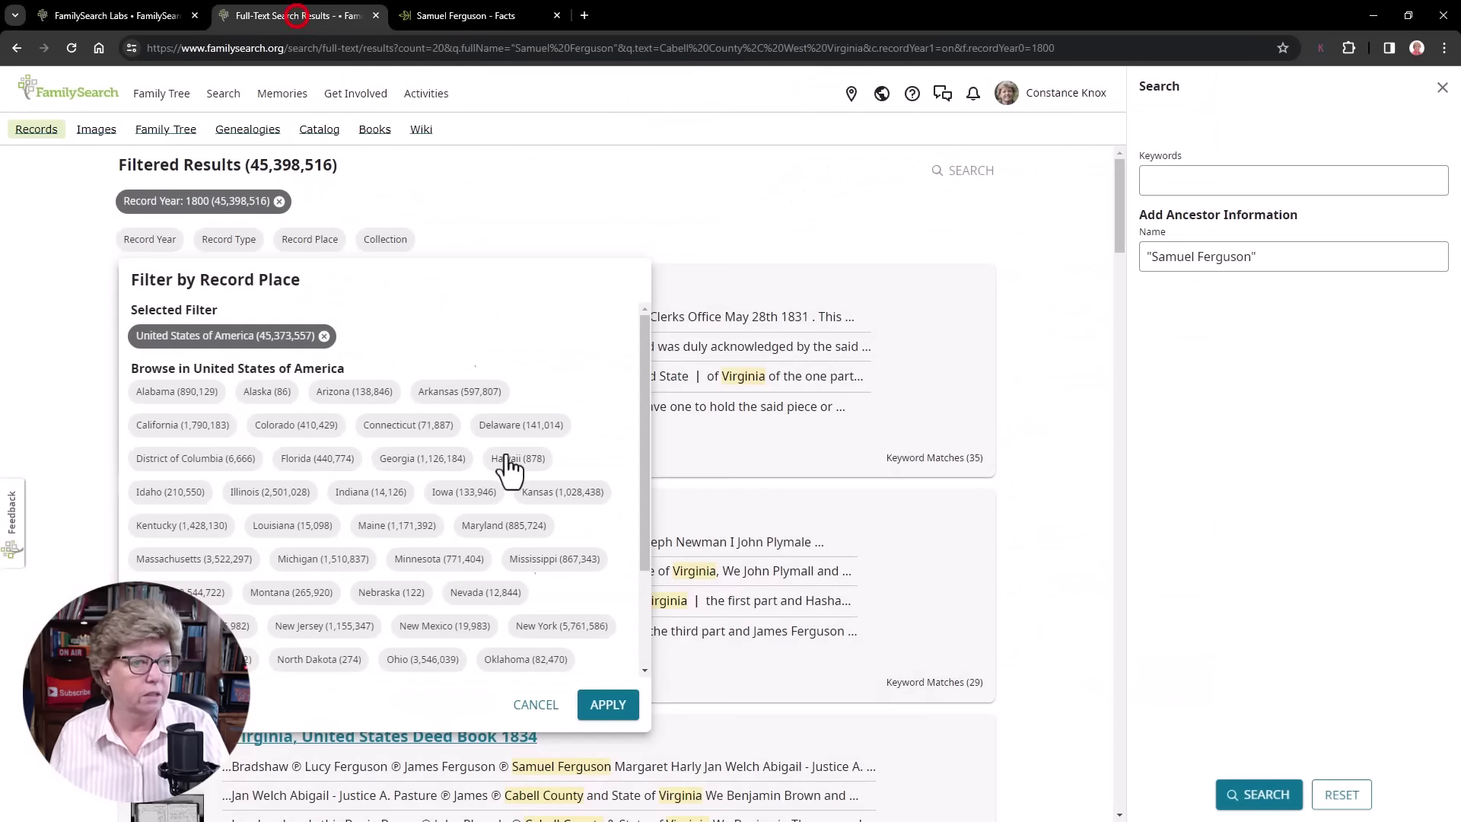
drag(644, 452, 642, 582)
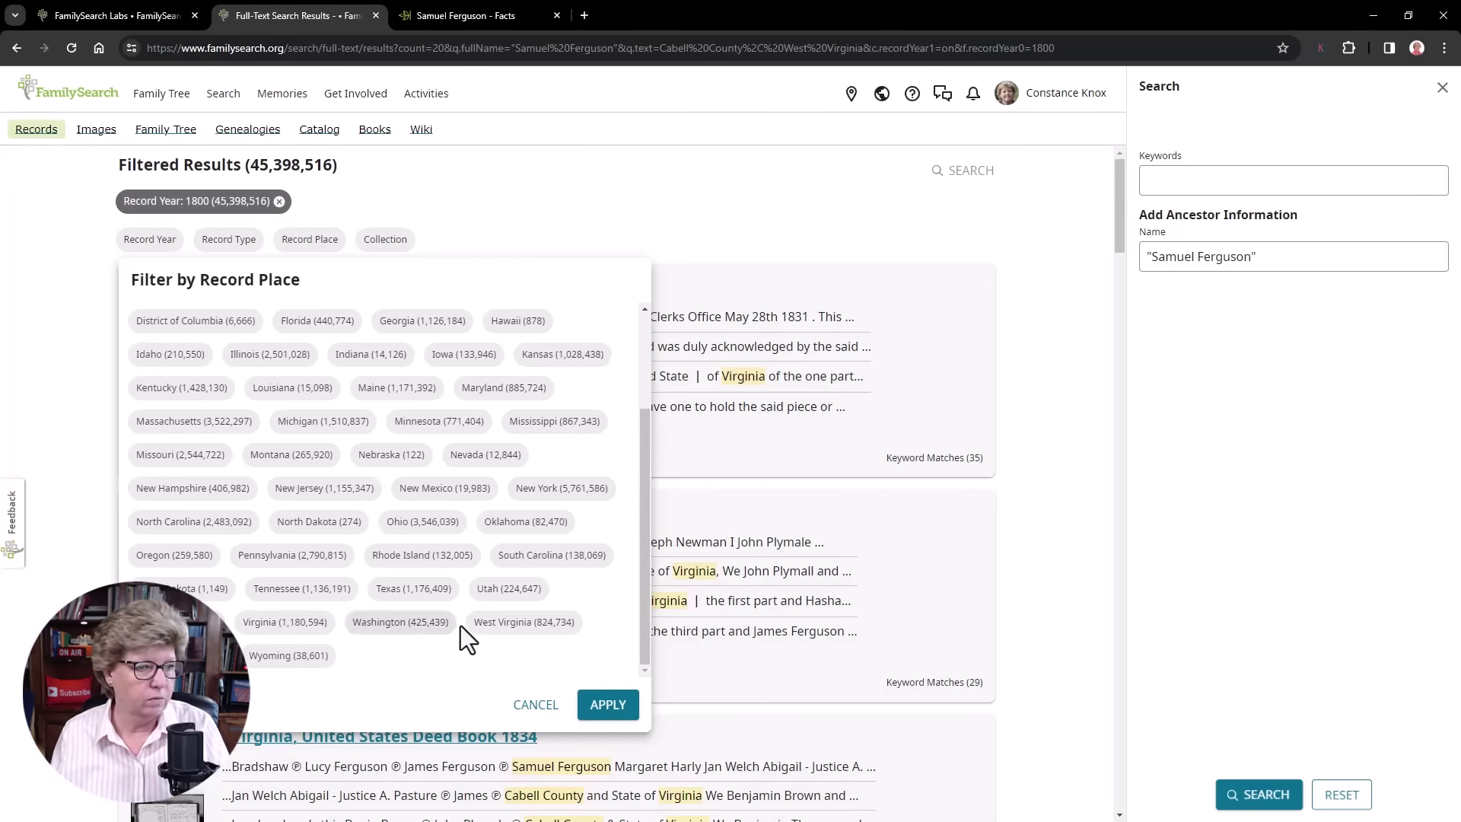
click(493, 622)
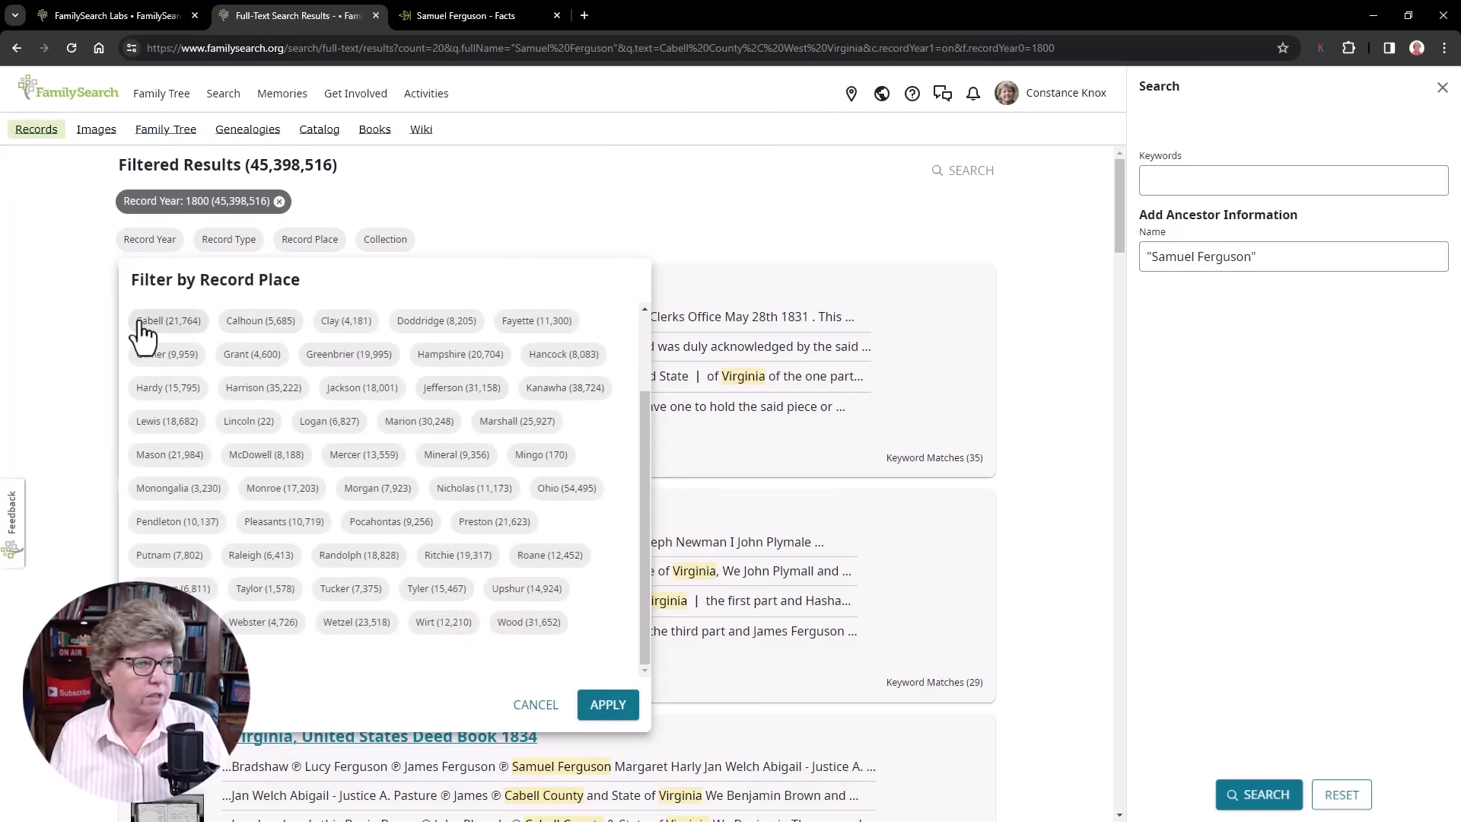
click(144, 325)
click(567, 442)
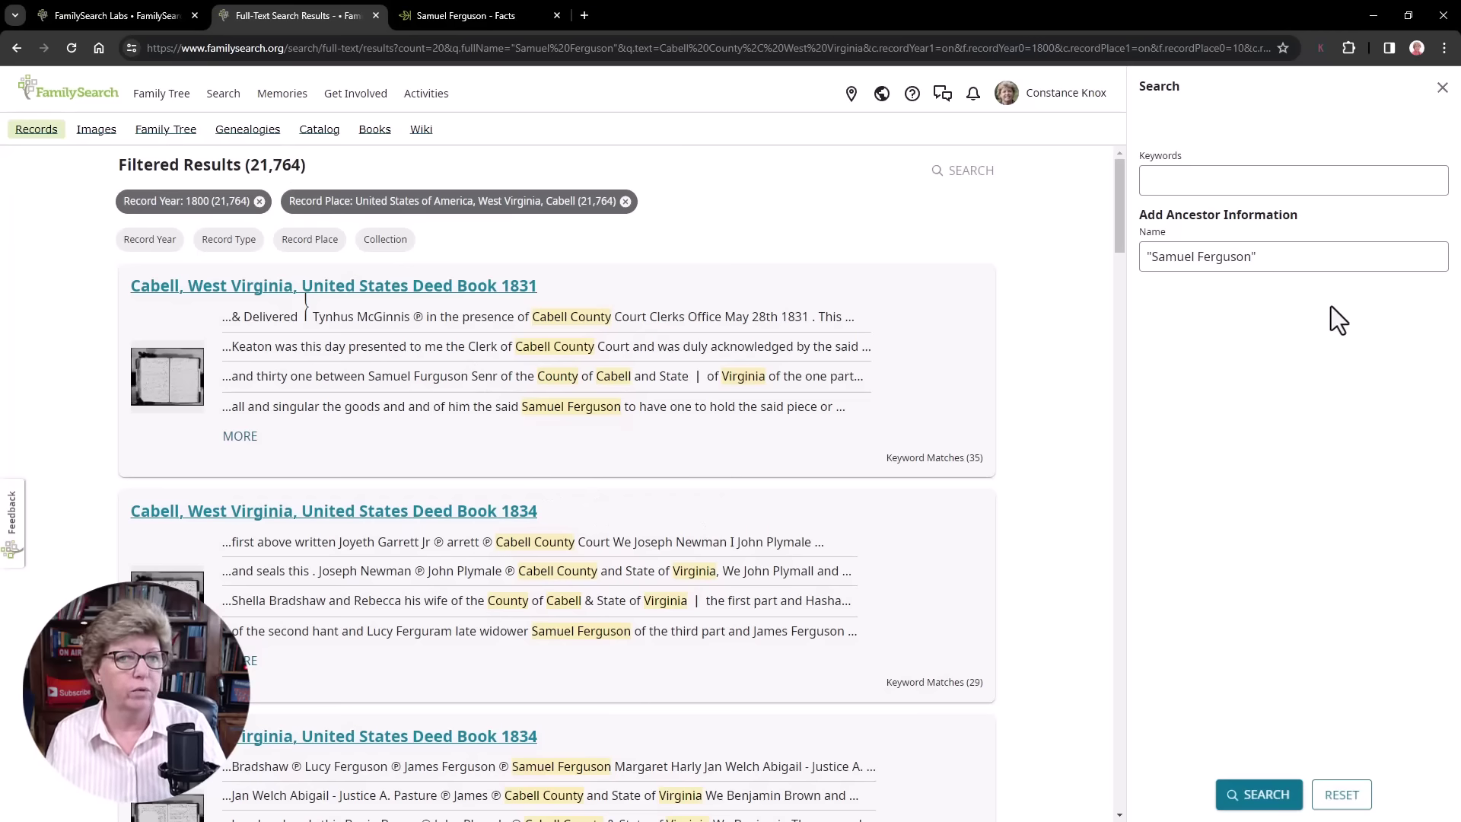
- Add the wife's first name with + to the quoted Name search, cutting results to 6,115
click(1295, 261)
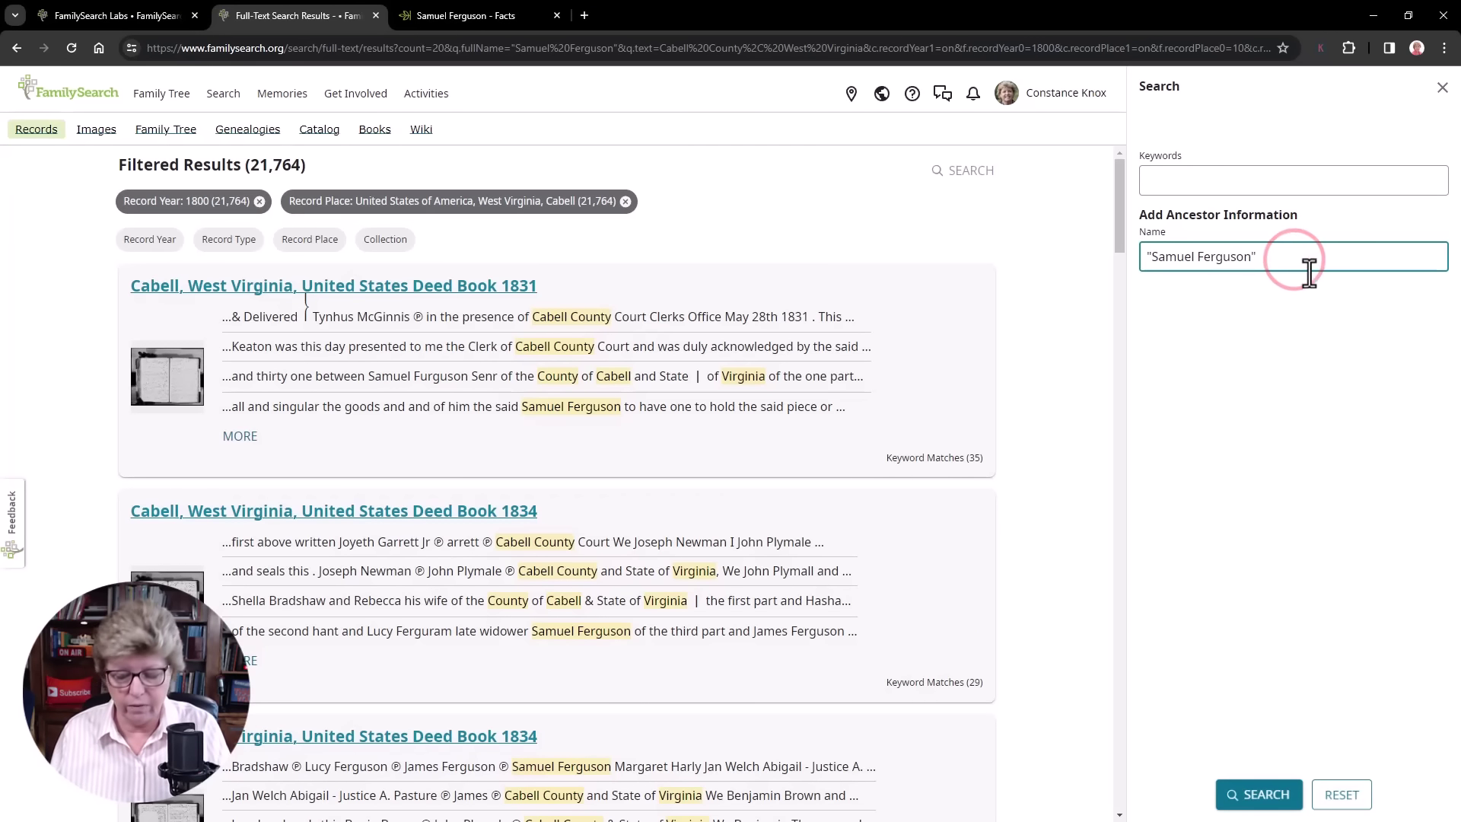
text(+)
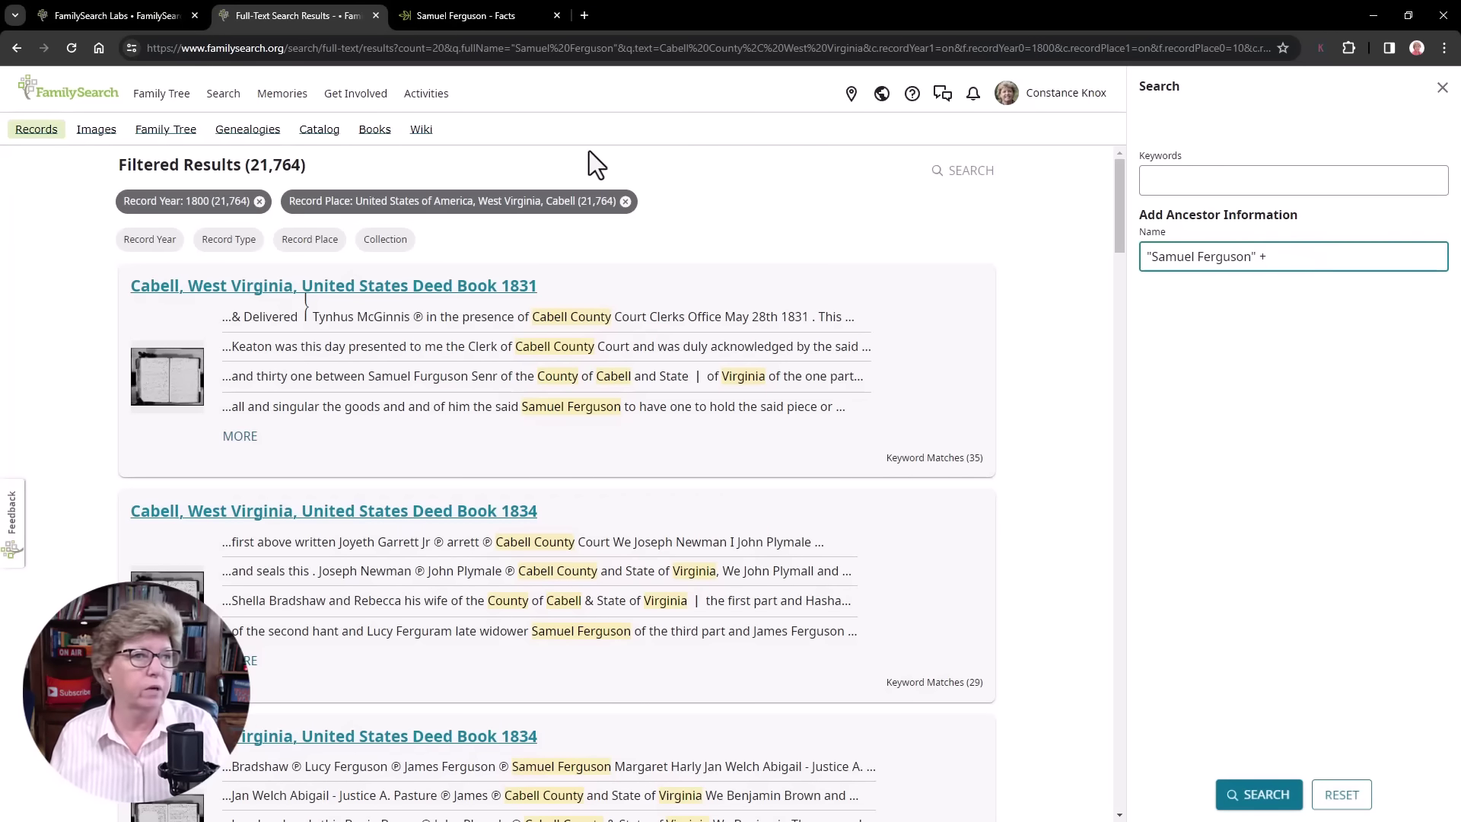
click(455, 16)
scroll(1357, 412, up, 3)
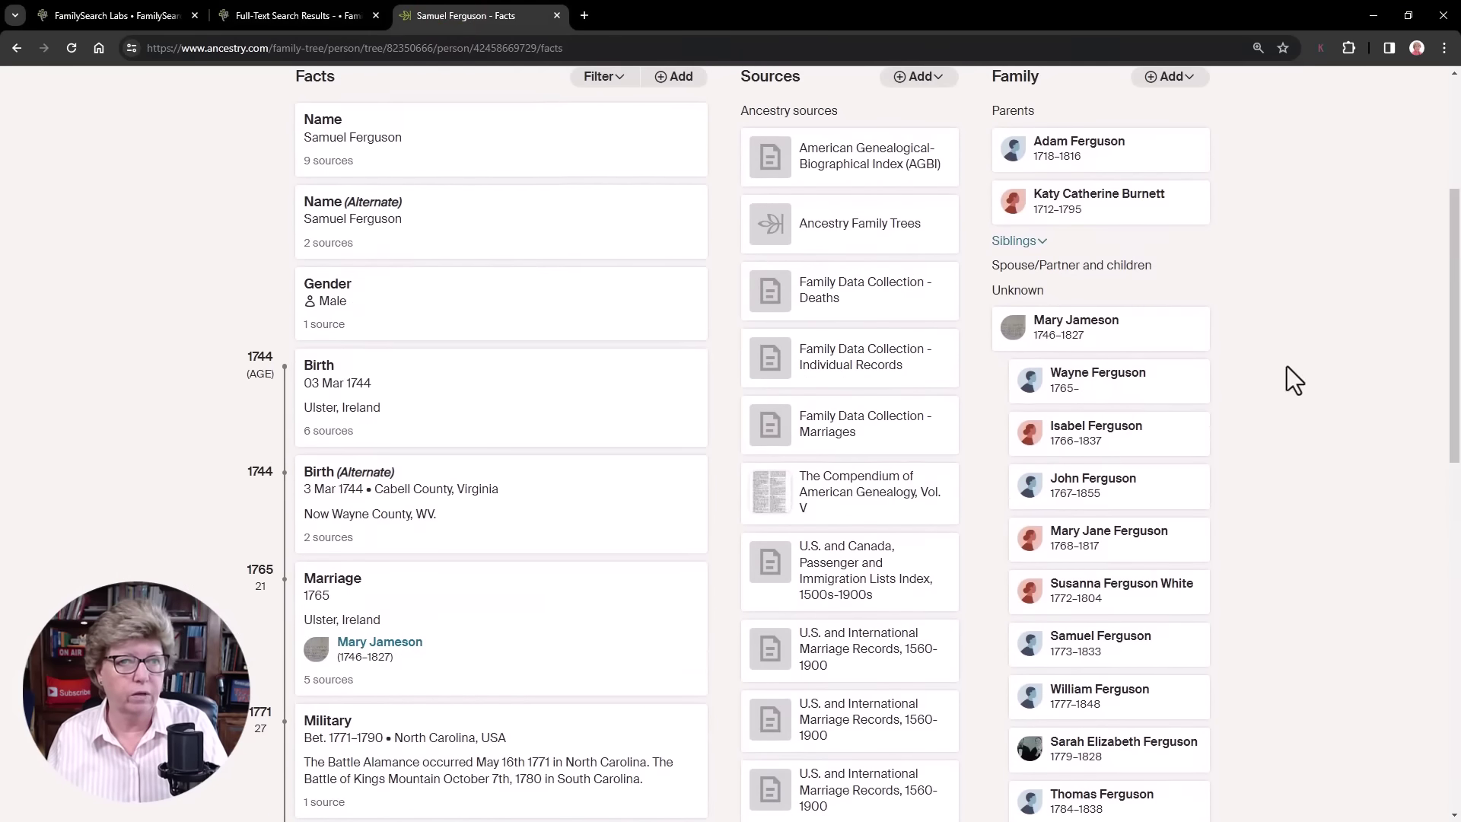
click(313, 15)
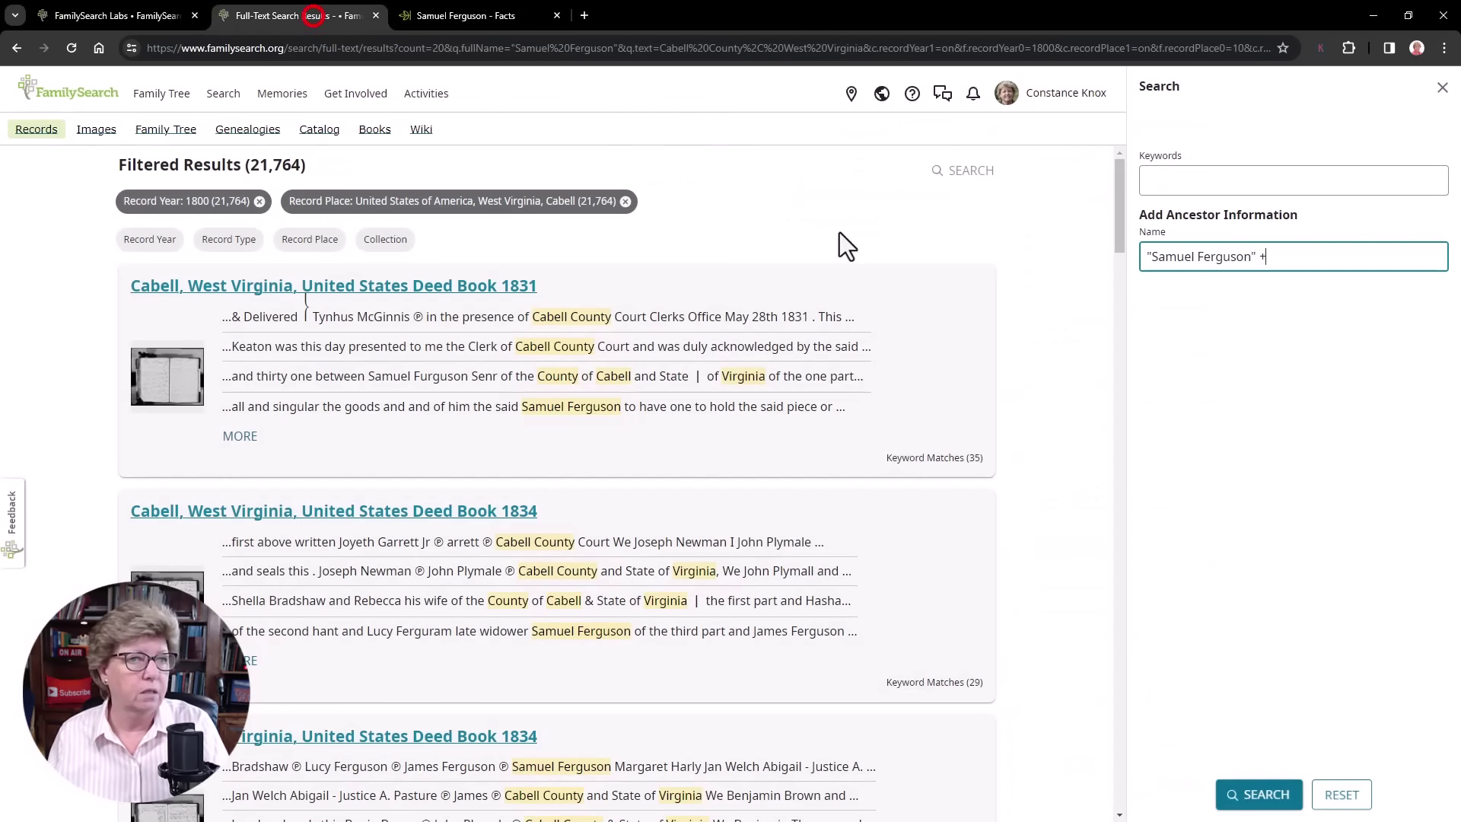
click(1289, 261)
text(Mar)
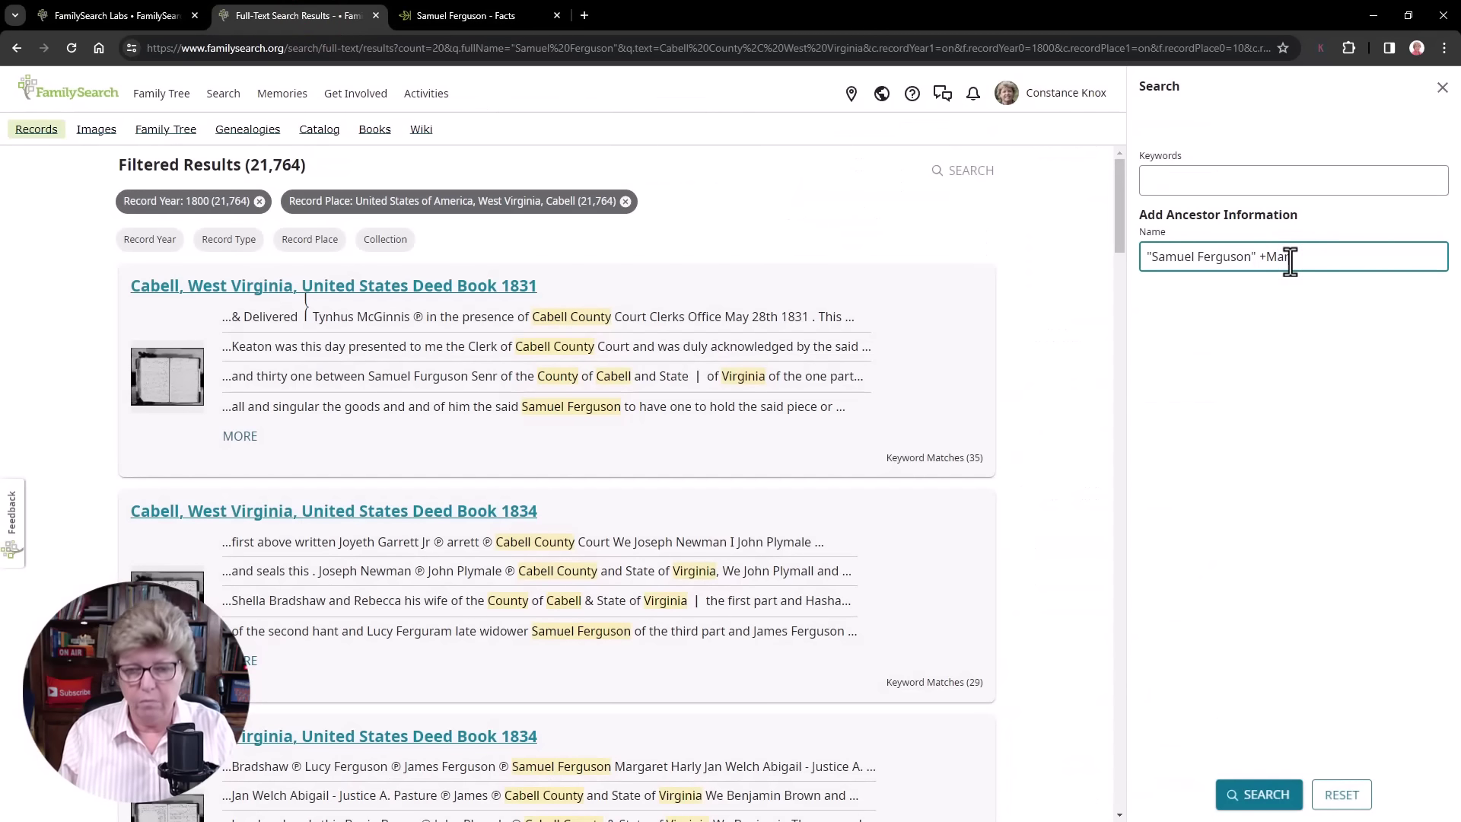
text(y)
click(1259, 794)
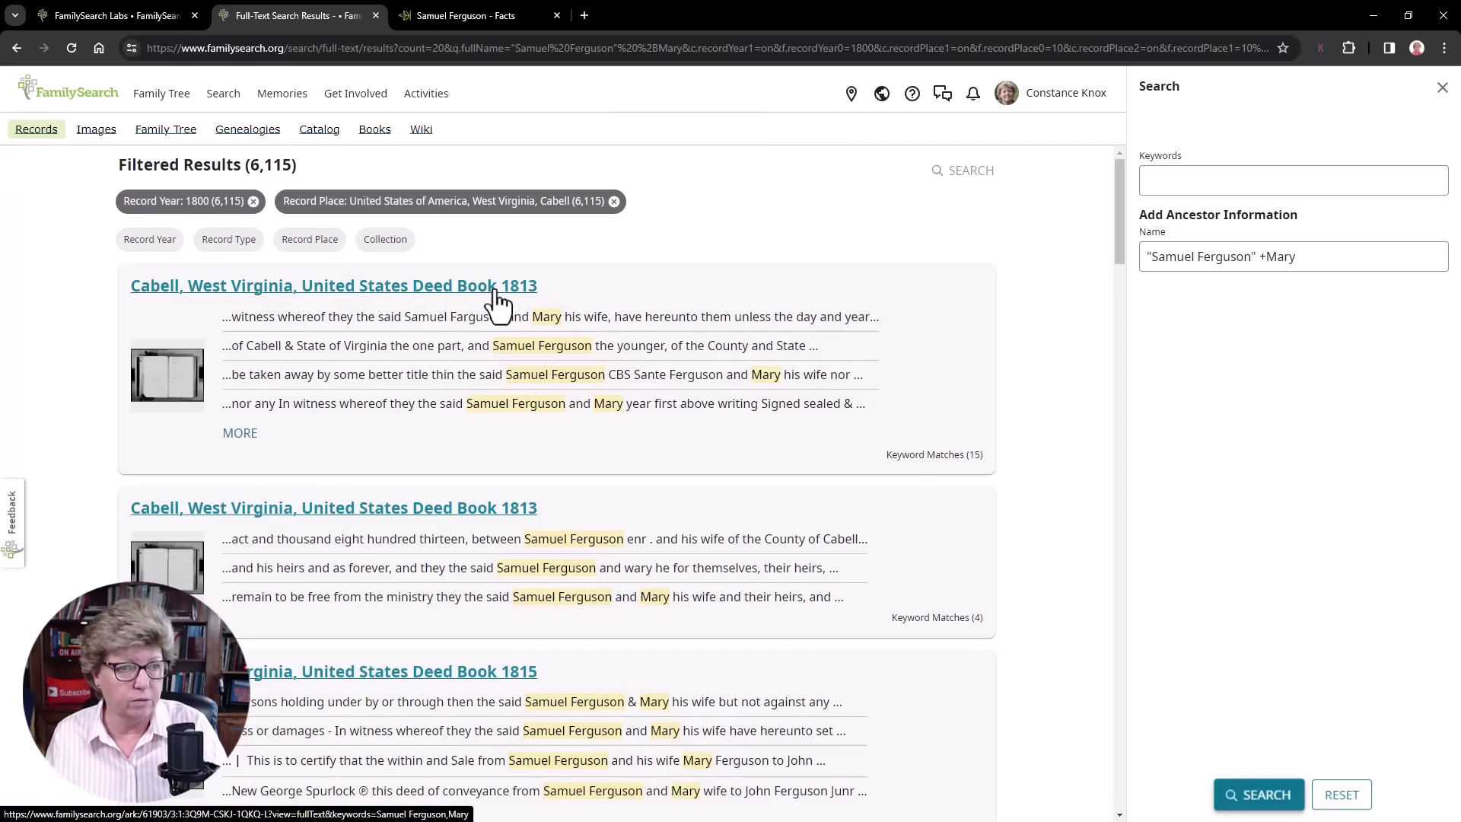
- Open the first 1813 Cabell deed result in a new tab and pan to the deed page's left side
right_click(360, 299)
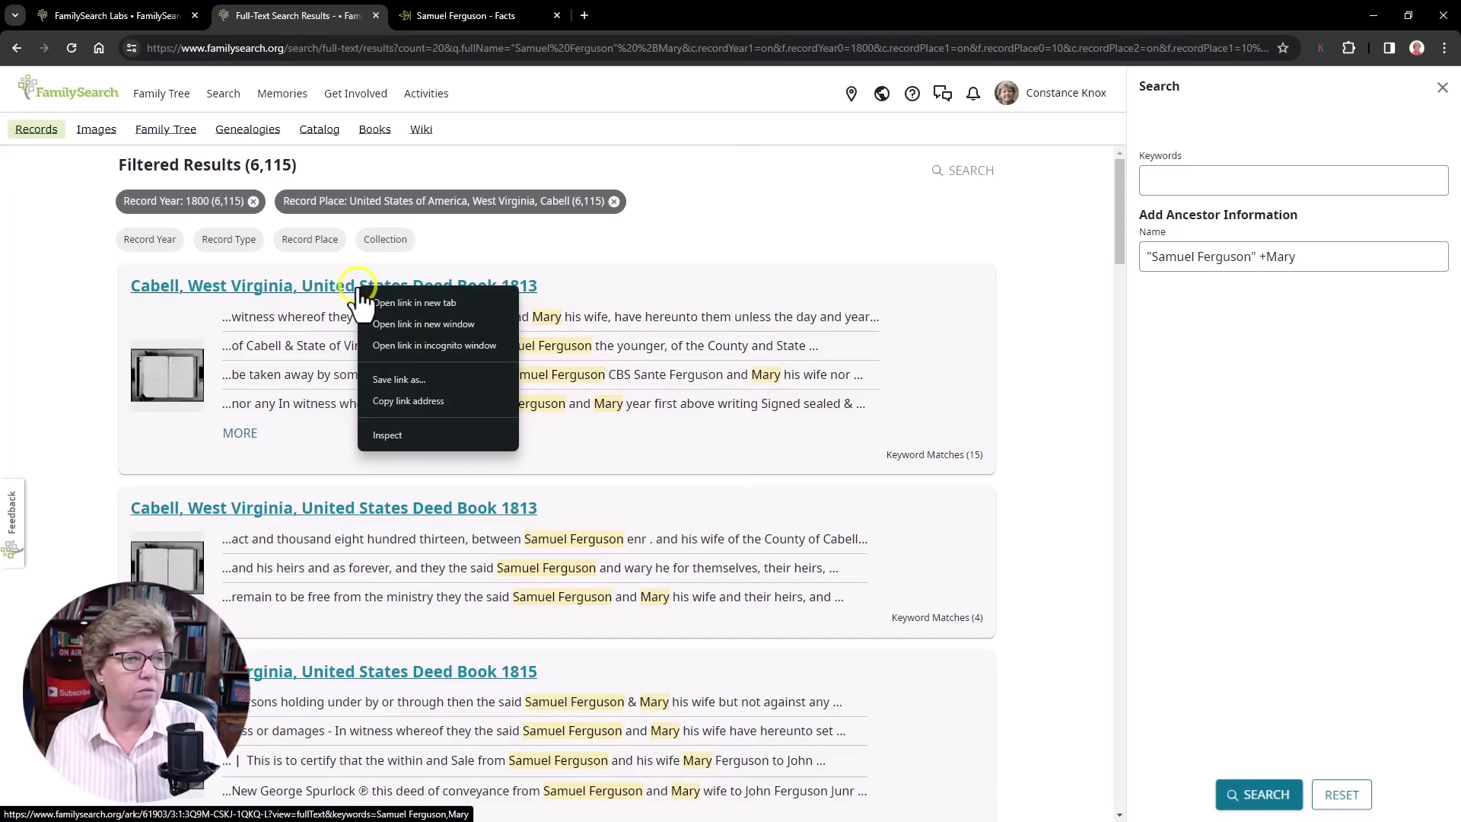
click(397, 296)
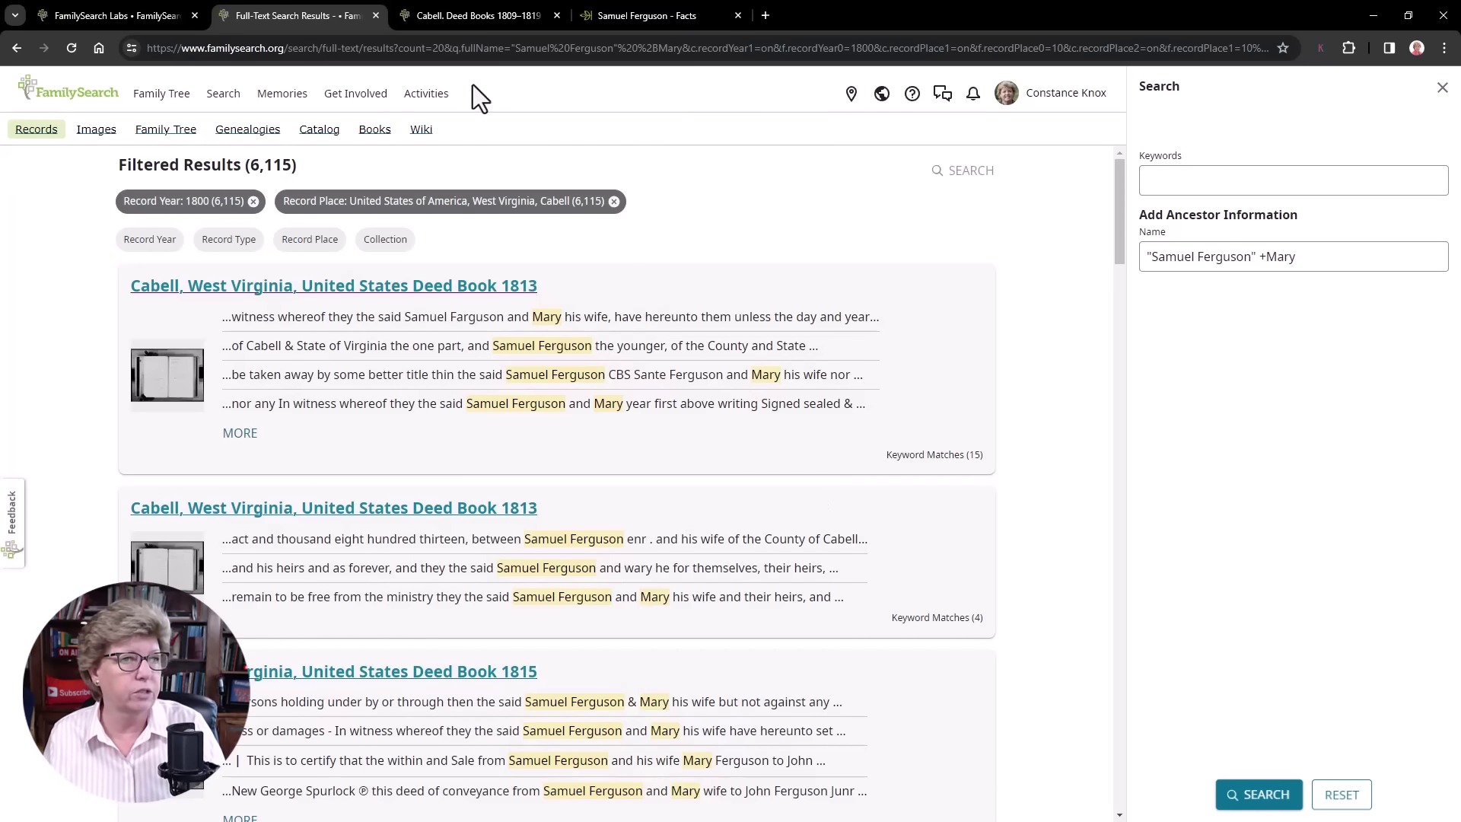
click(458, 16)
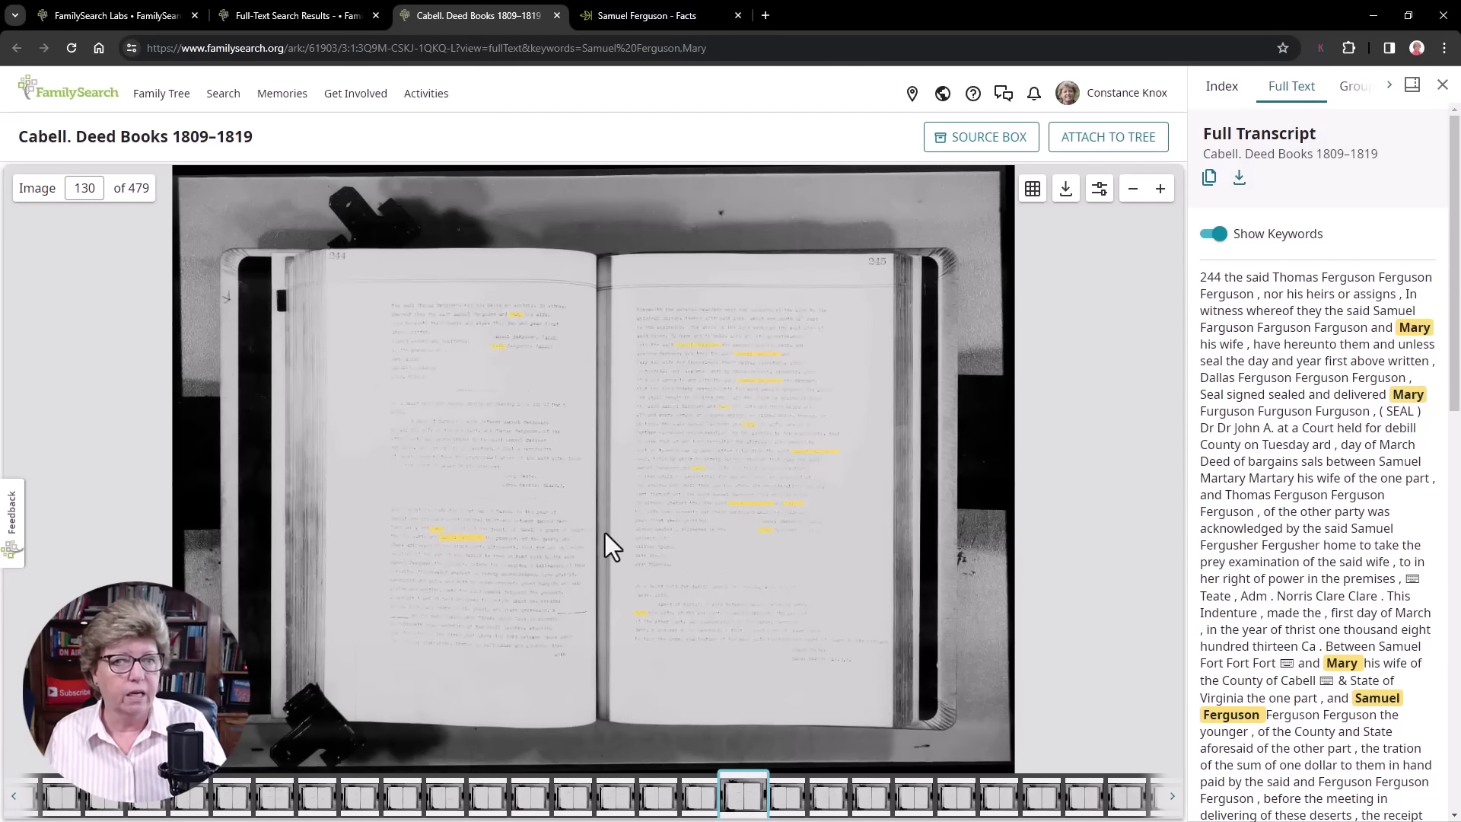
scroll(605, 533, up, 3)
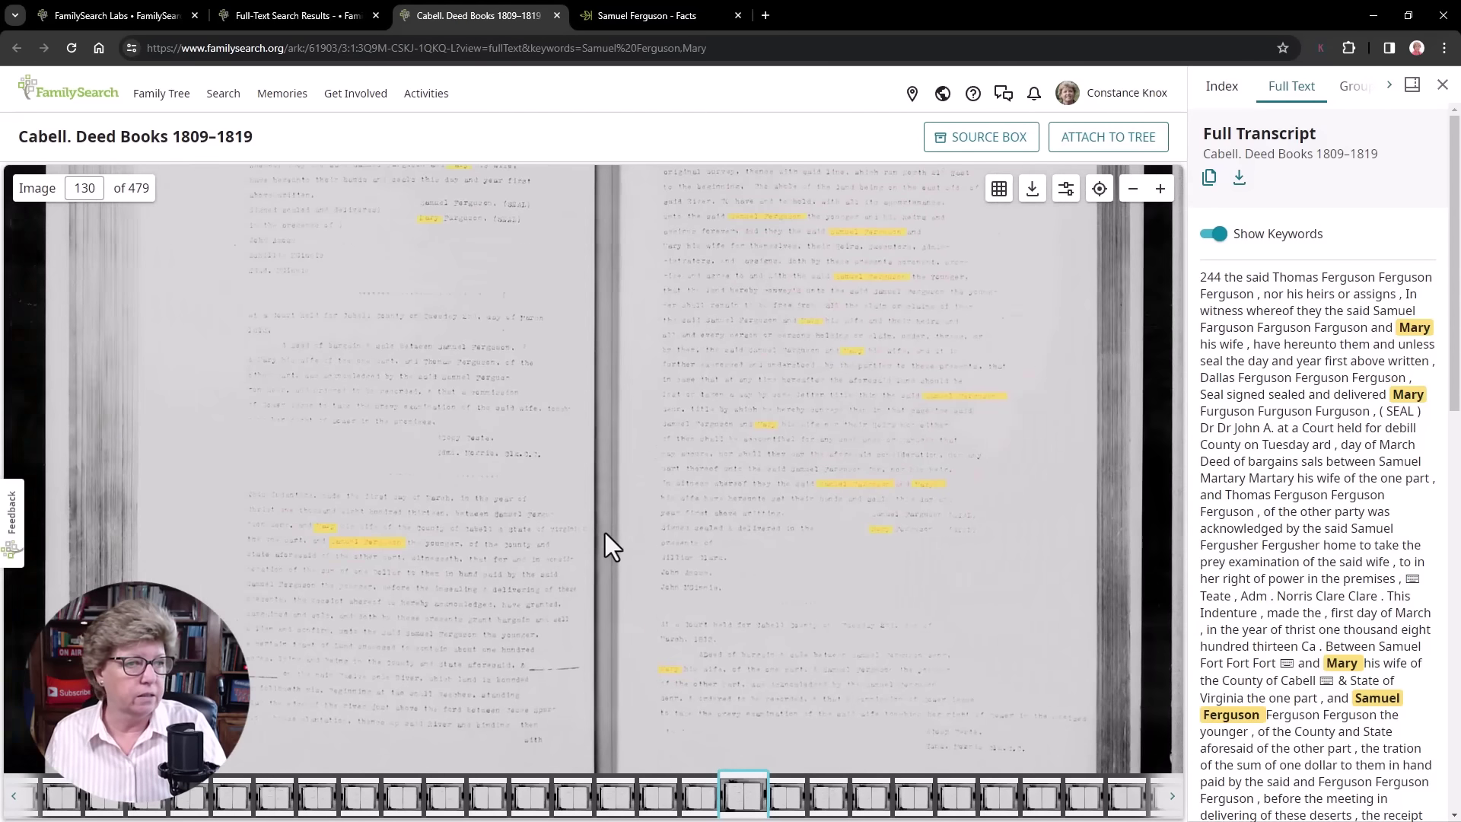
scroll(605, 532, up, 2)
drag(482, 632, 614, 587)
scroll(614, 586, up, 2)
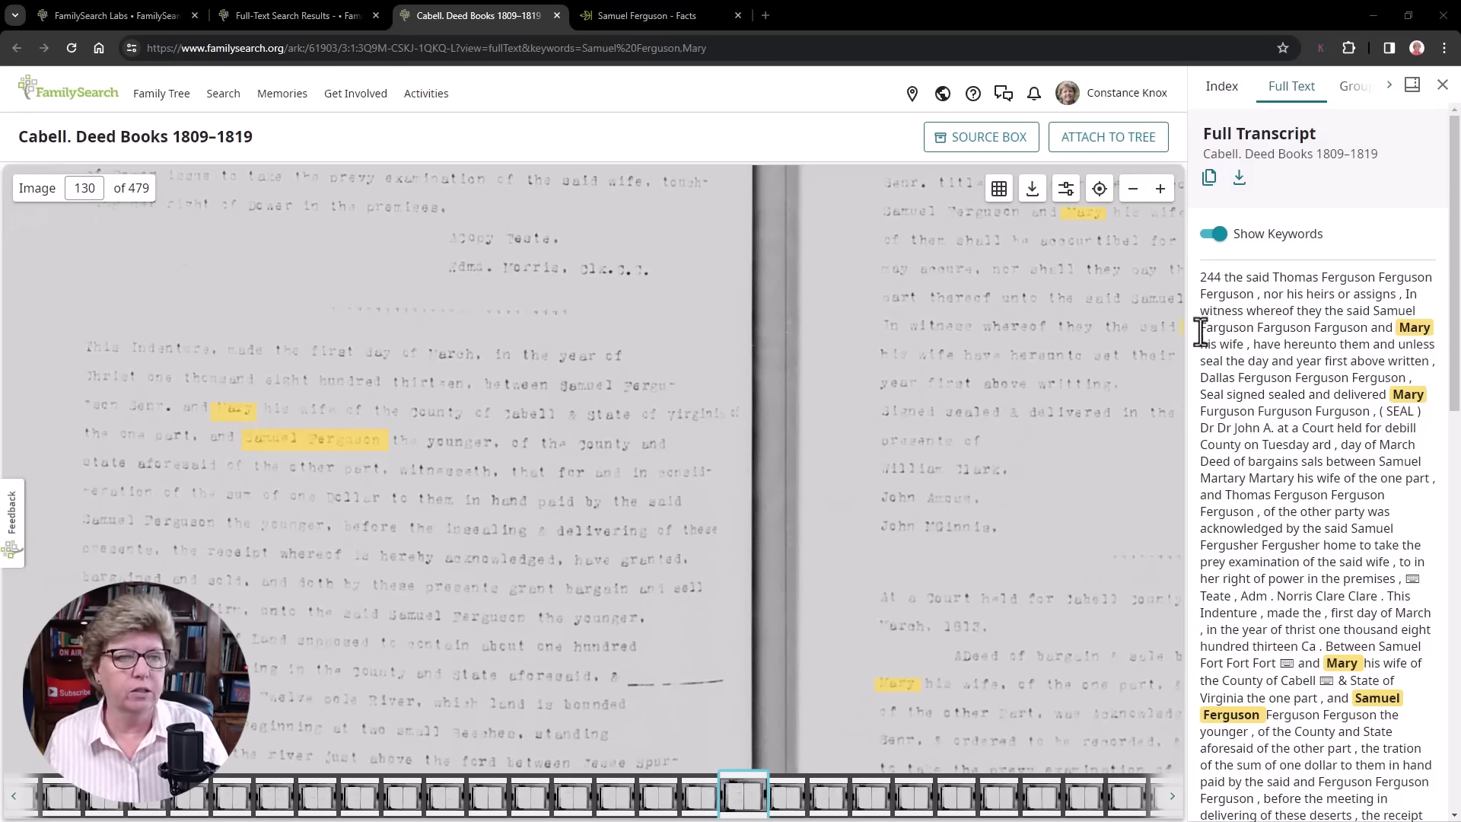
drag(1200, 330, 1372, 332)
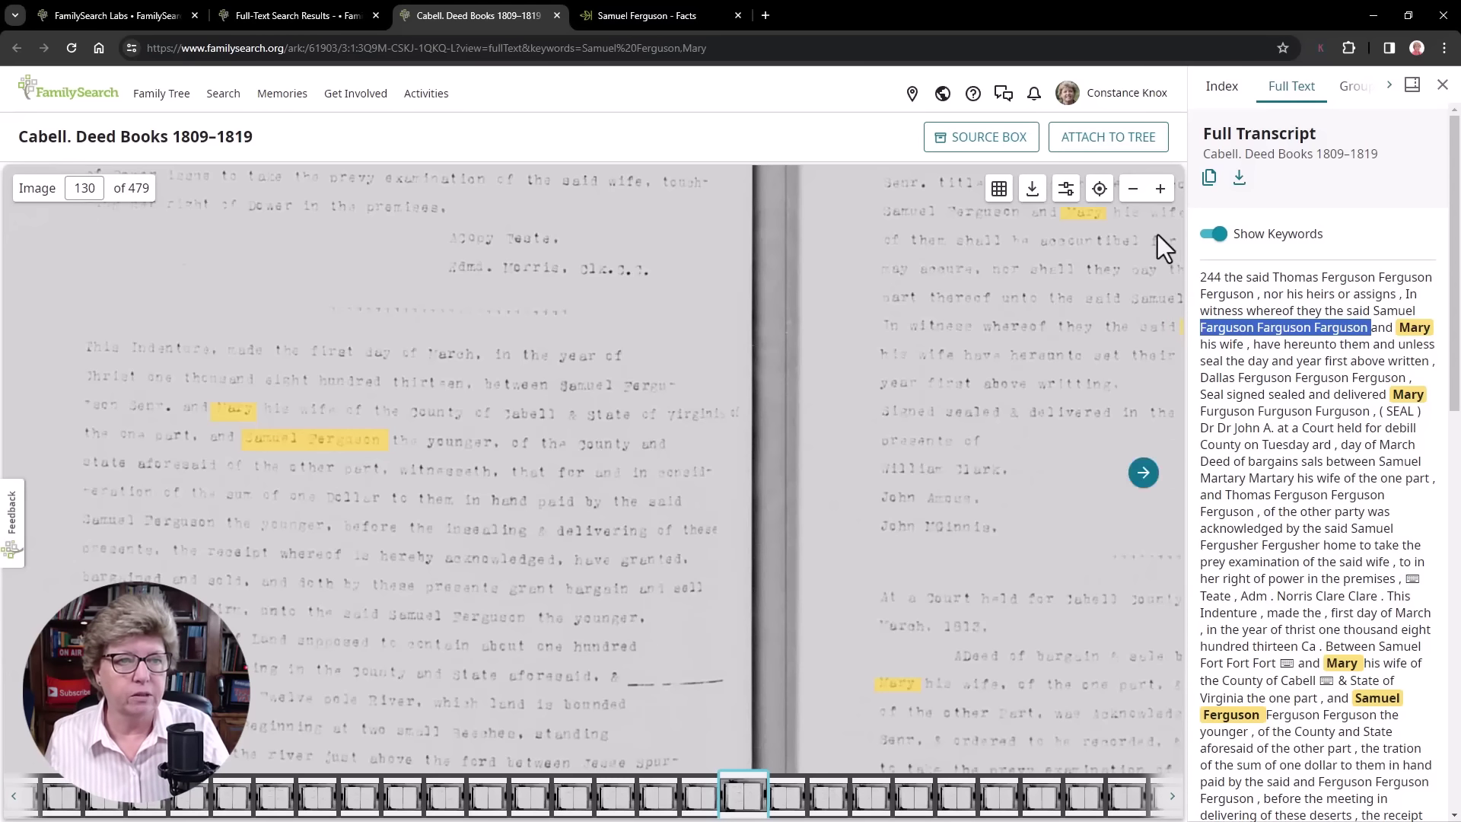
drag(1324, 278, 1261, 300)
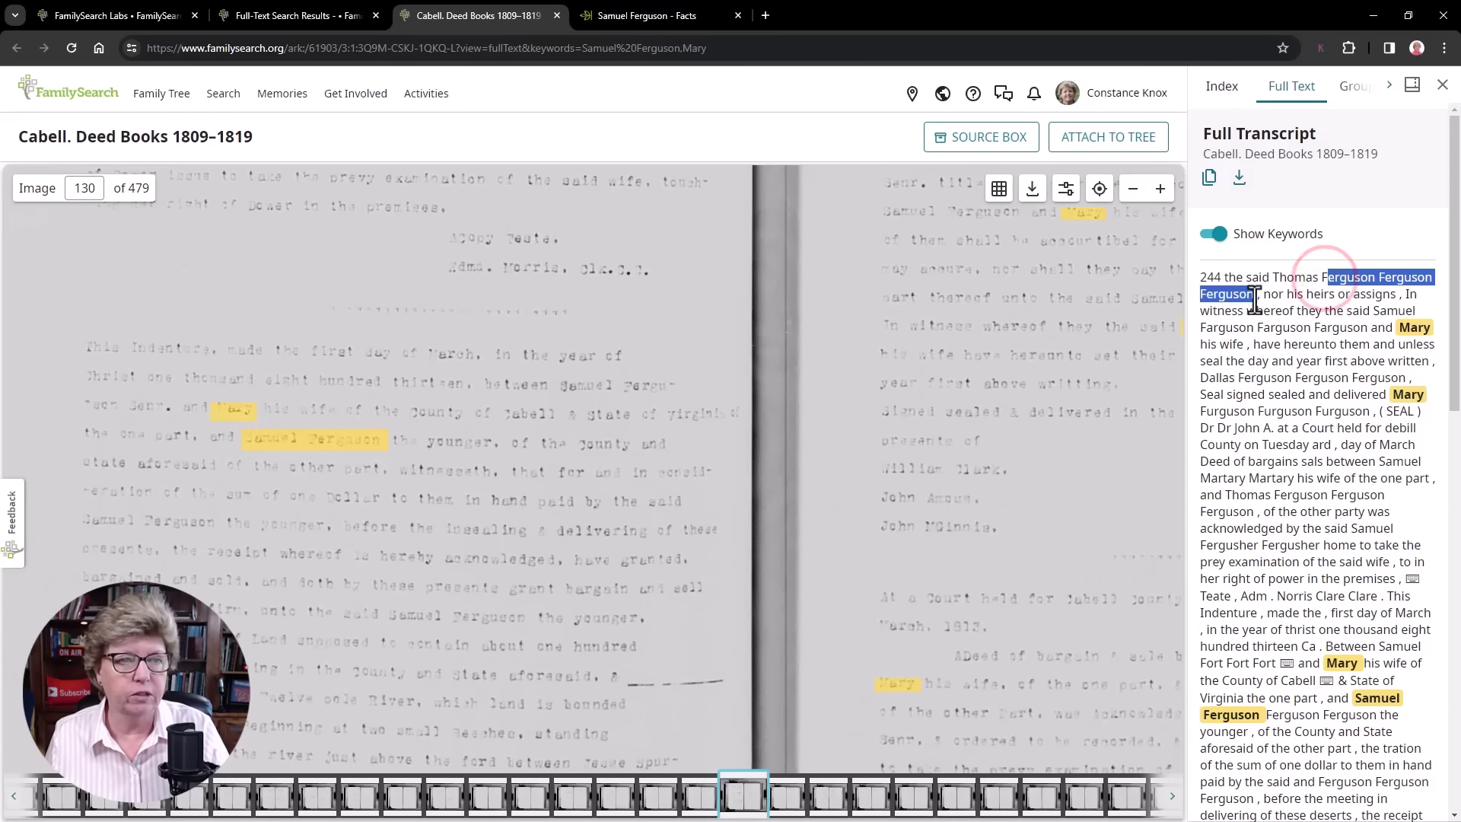
click(1276, 399)
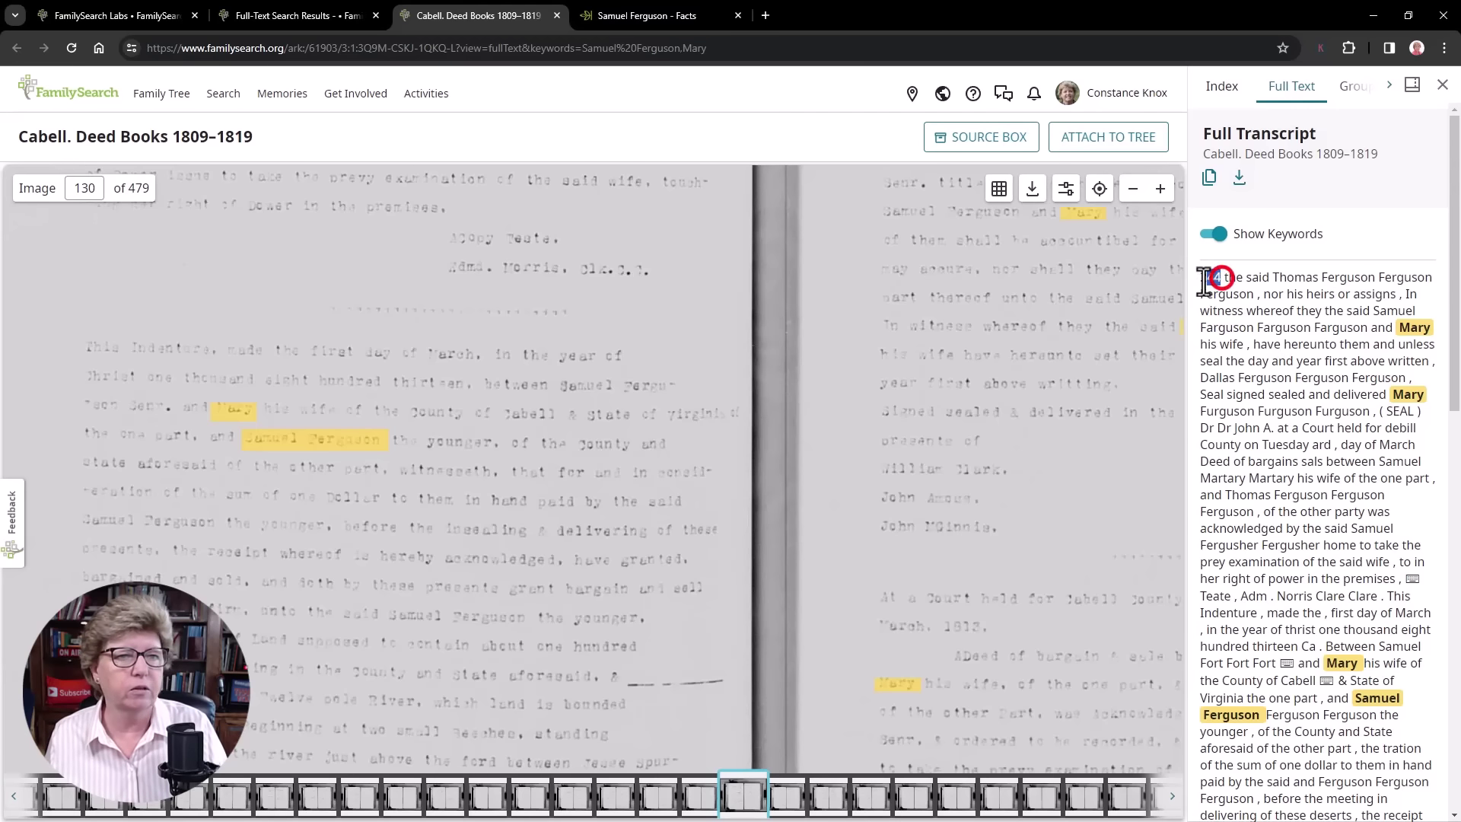
drag(1221, 277, 1189, 289)
drag(563, 292, 600, 613)
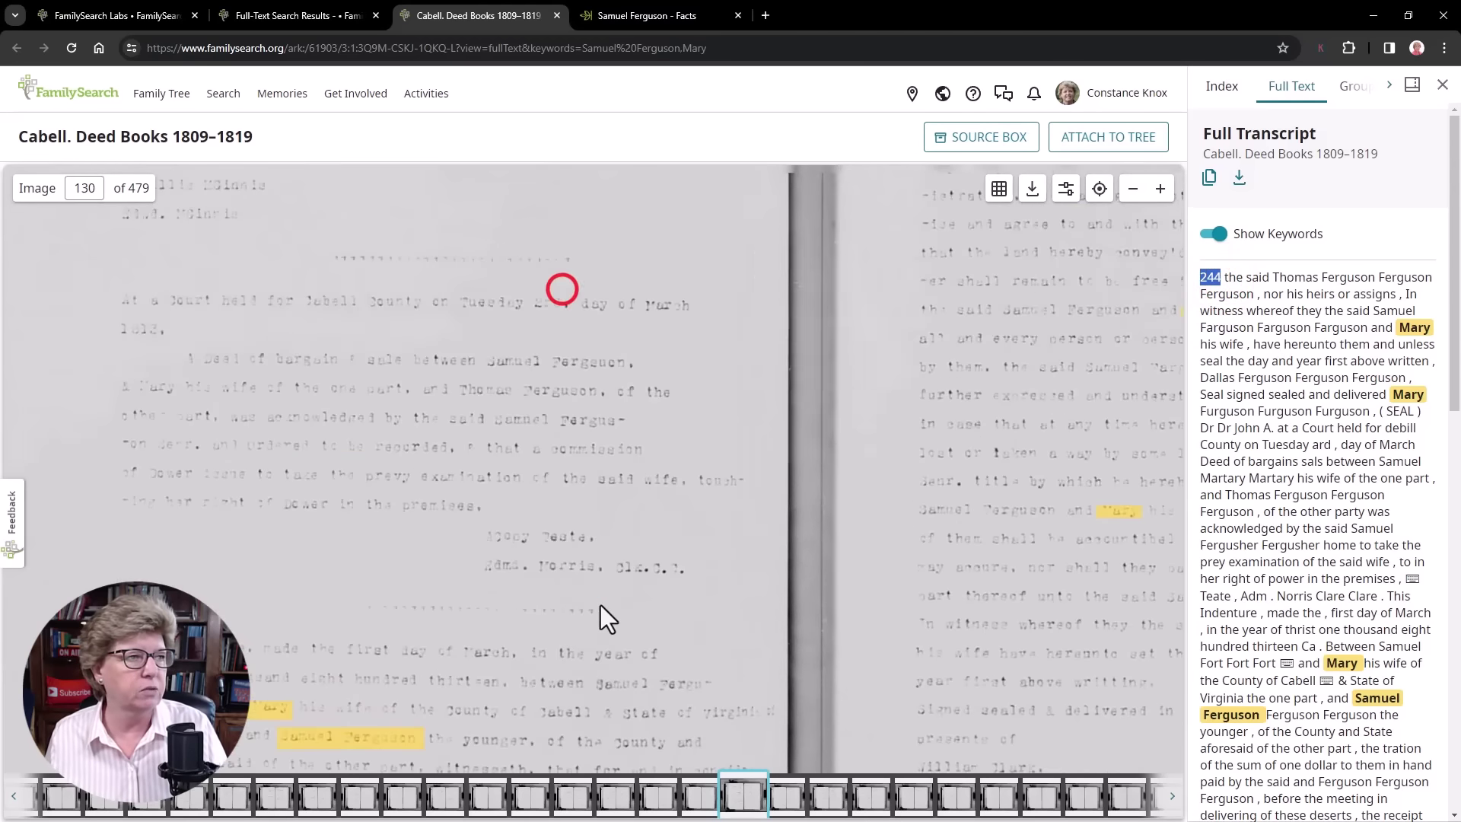
drag(548, 333, 764, 469)
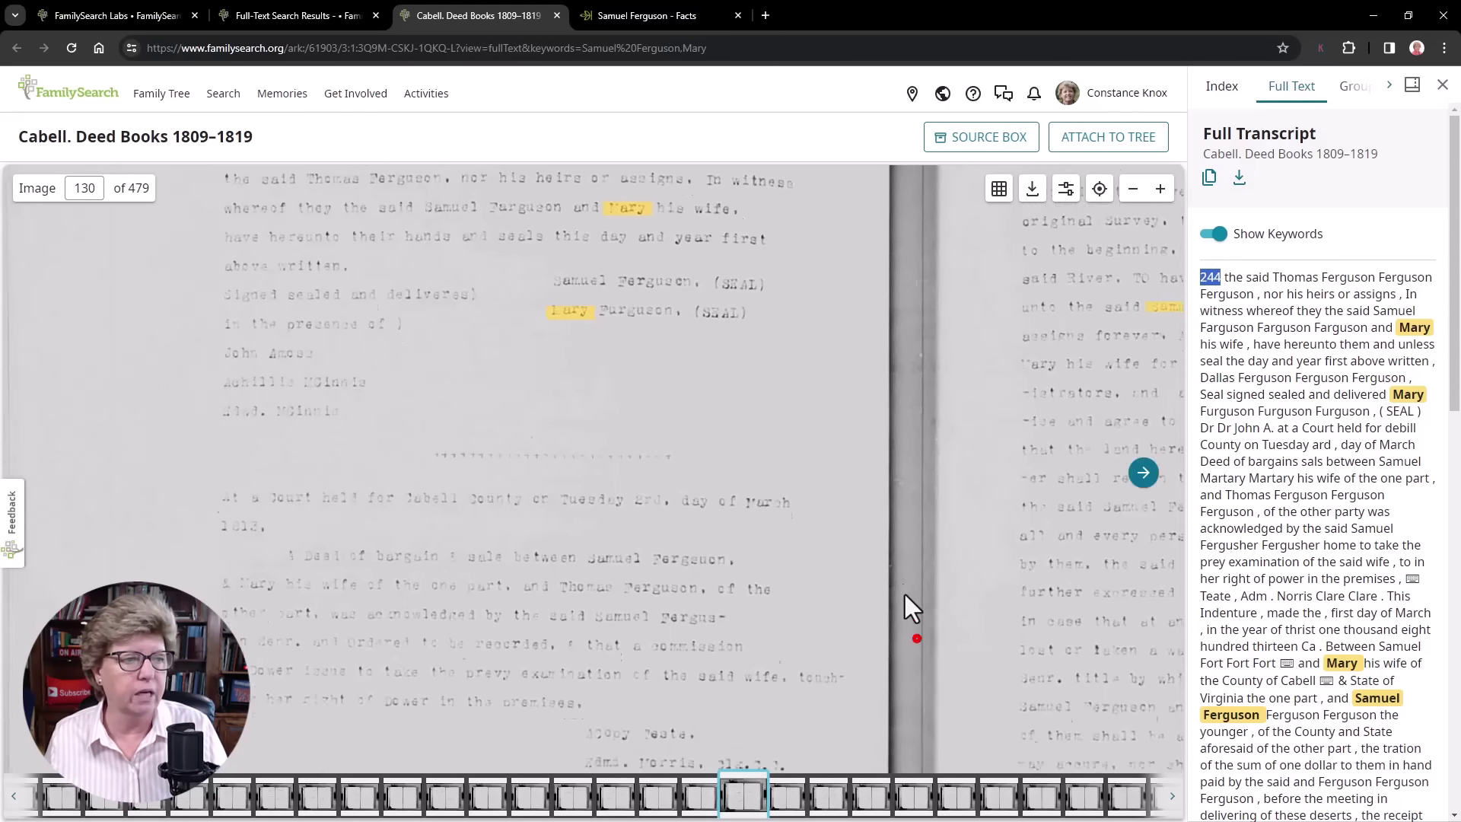
drag(905, 595, 792, 363)
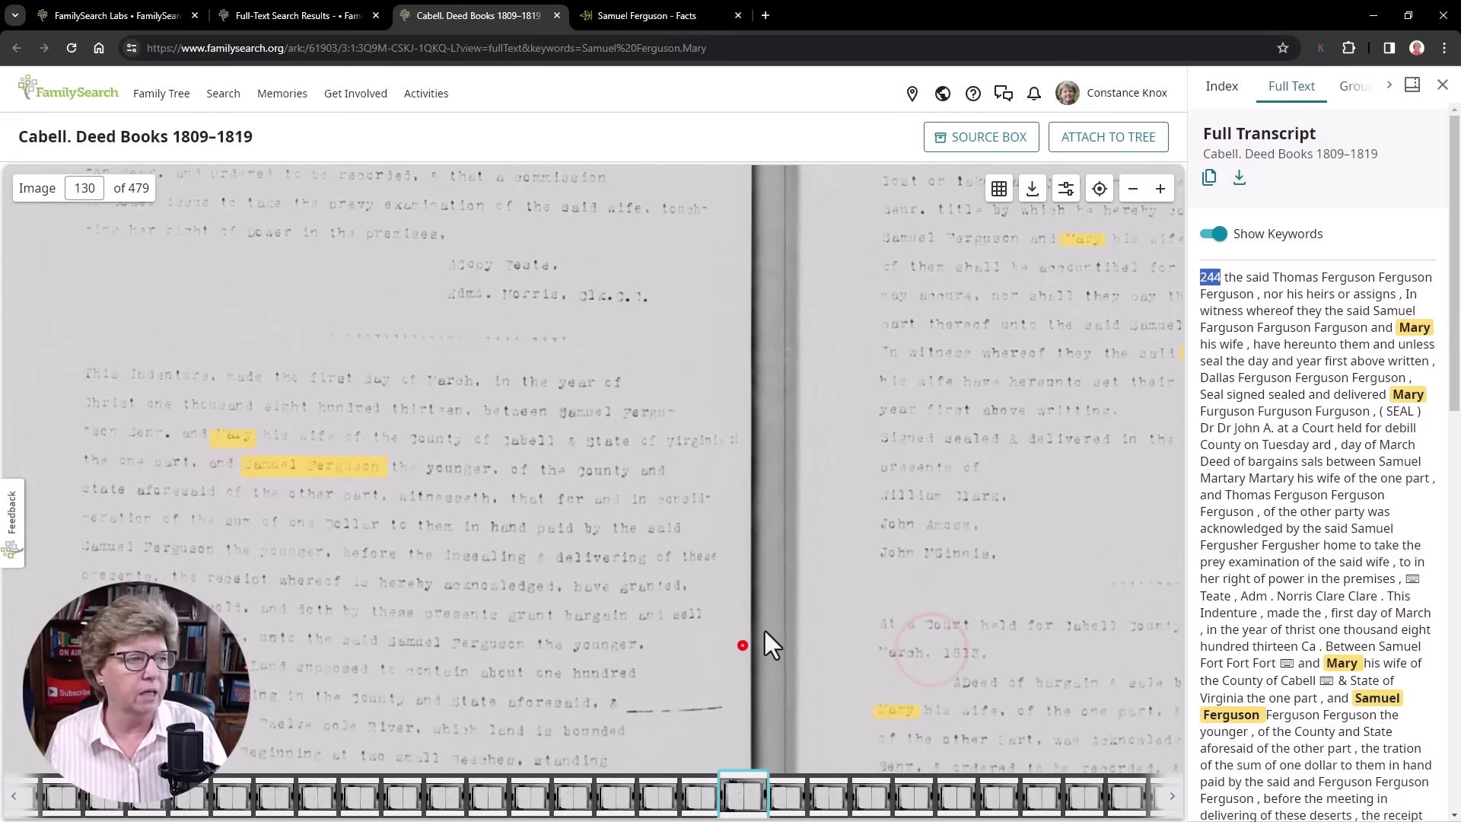
drag(765, 631, 825, 524)
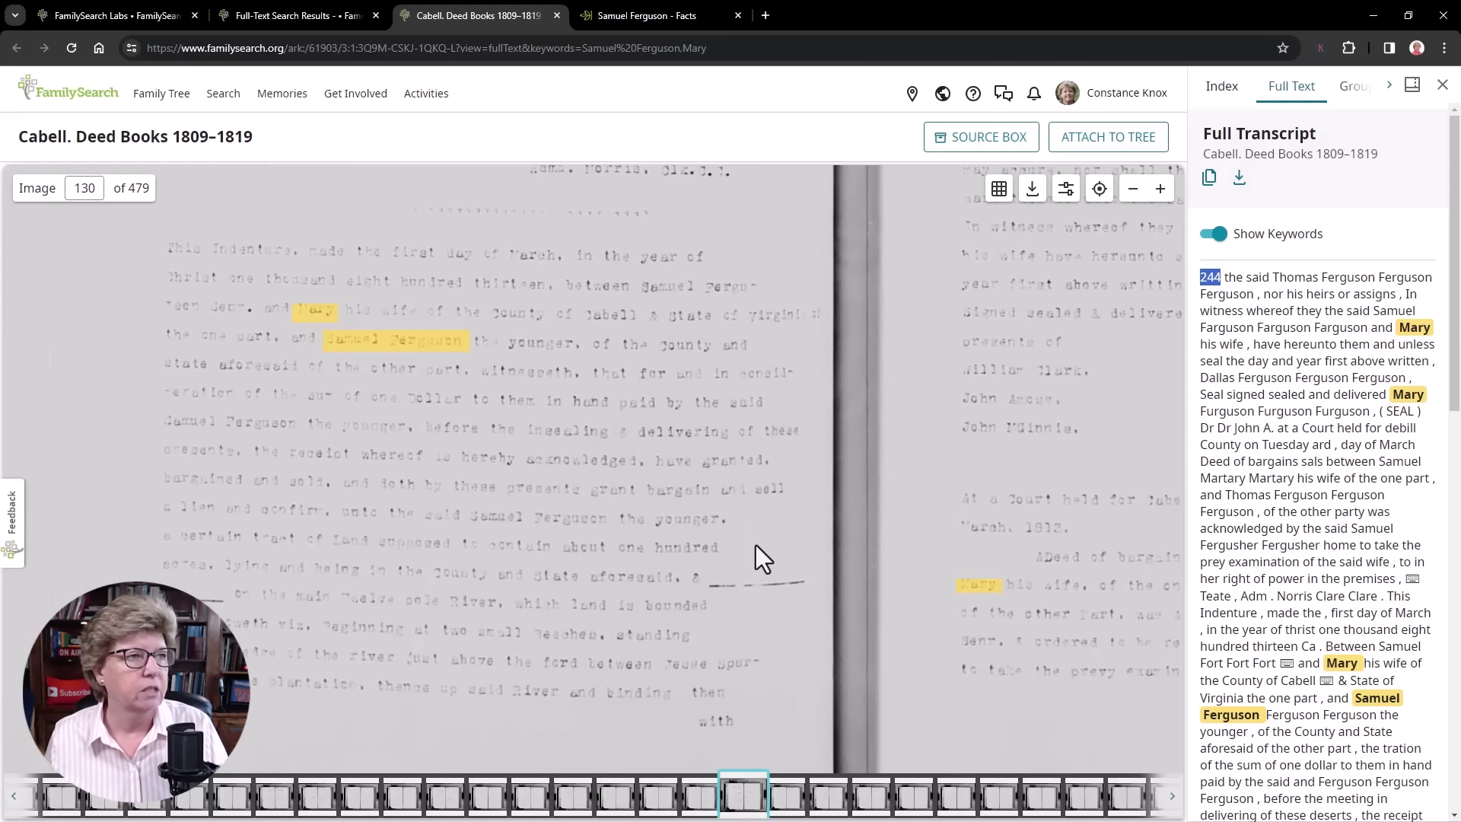
click(304, 16)
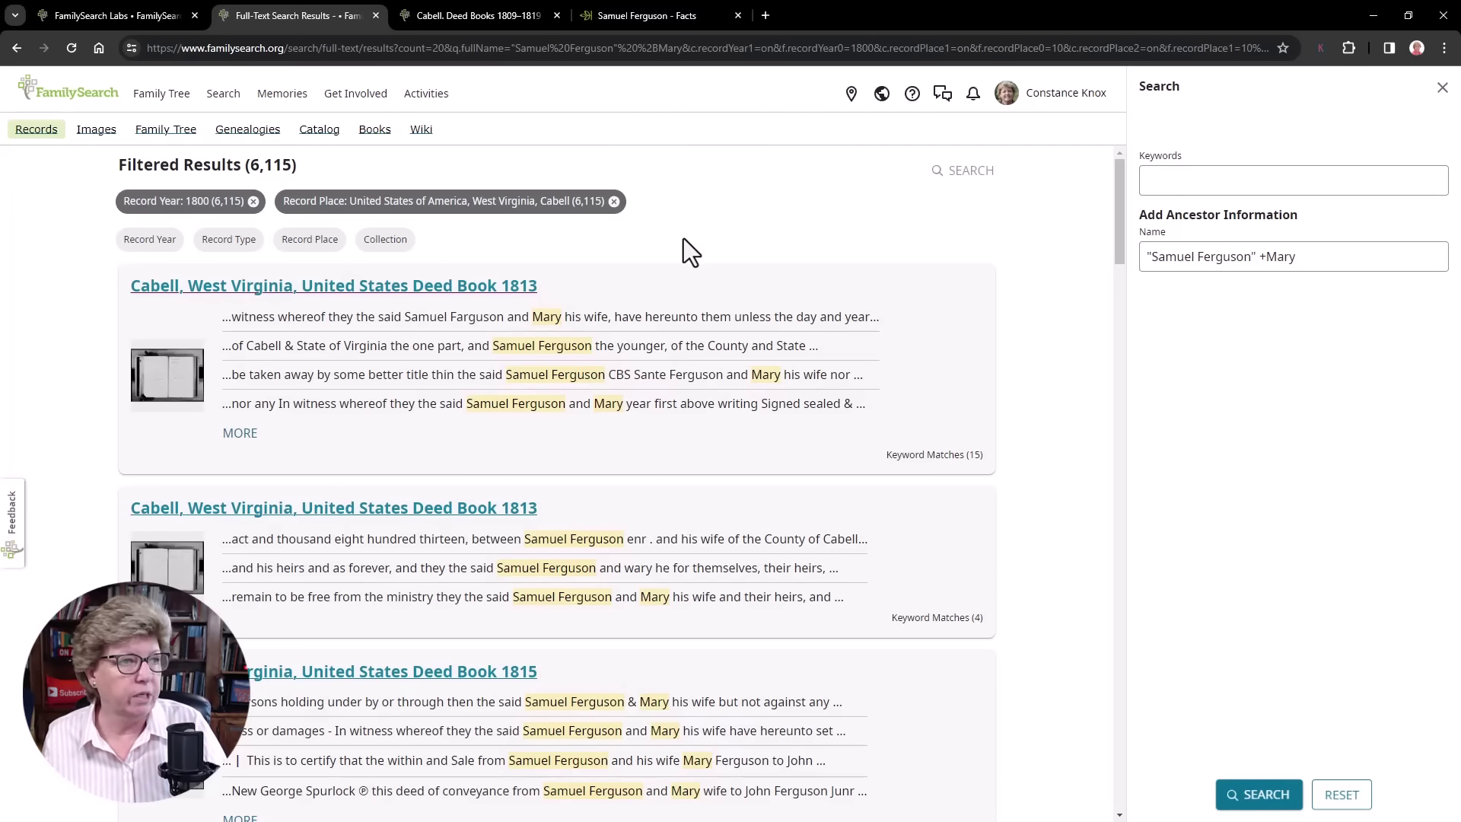
click(226, 239)
click(471, 325)
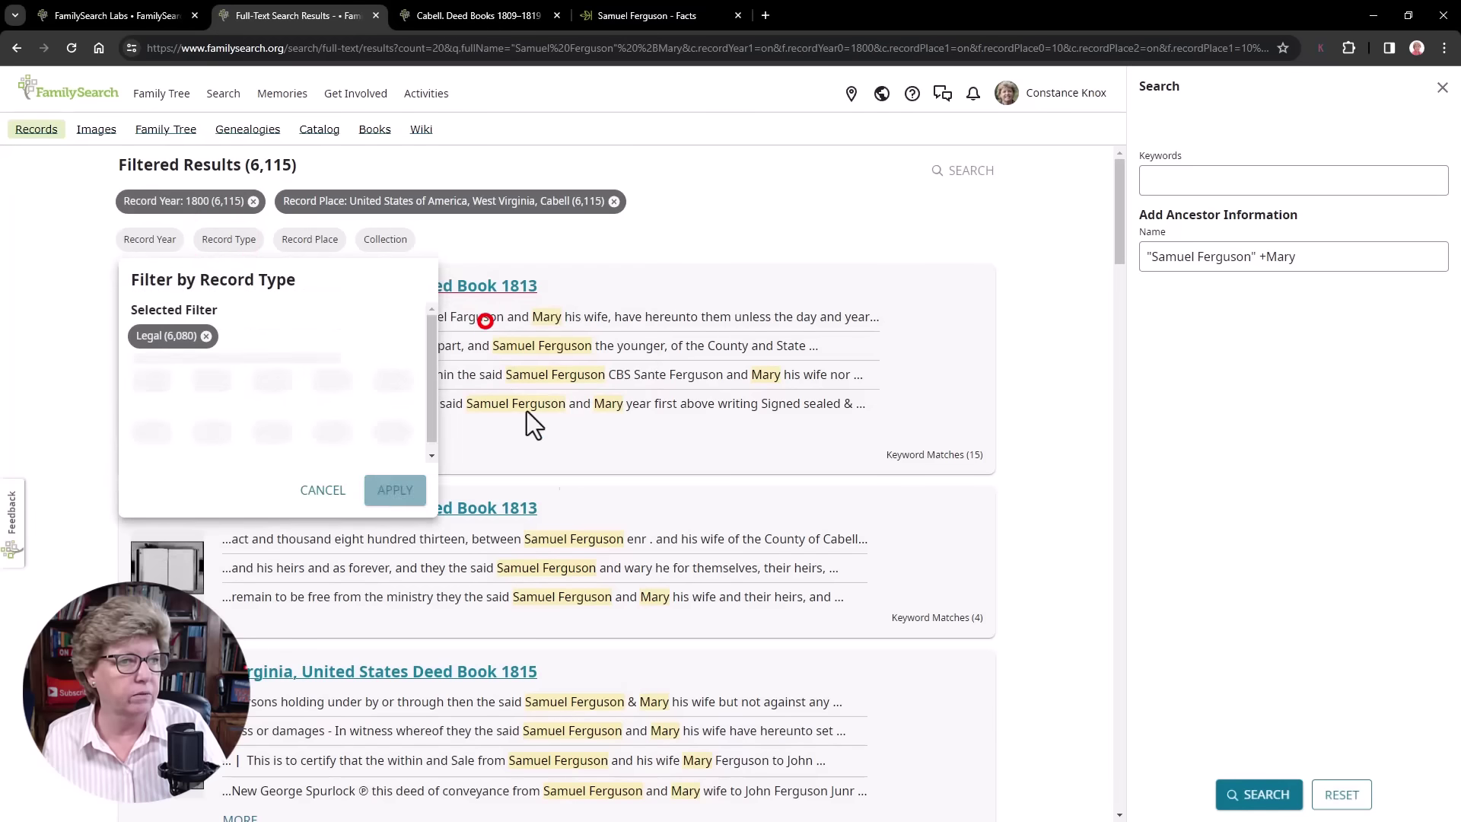
click(327, 440)
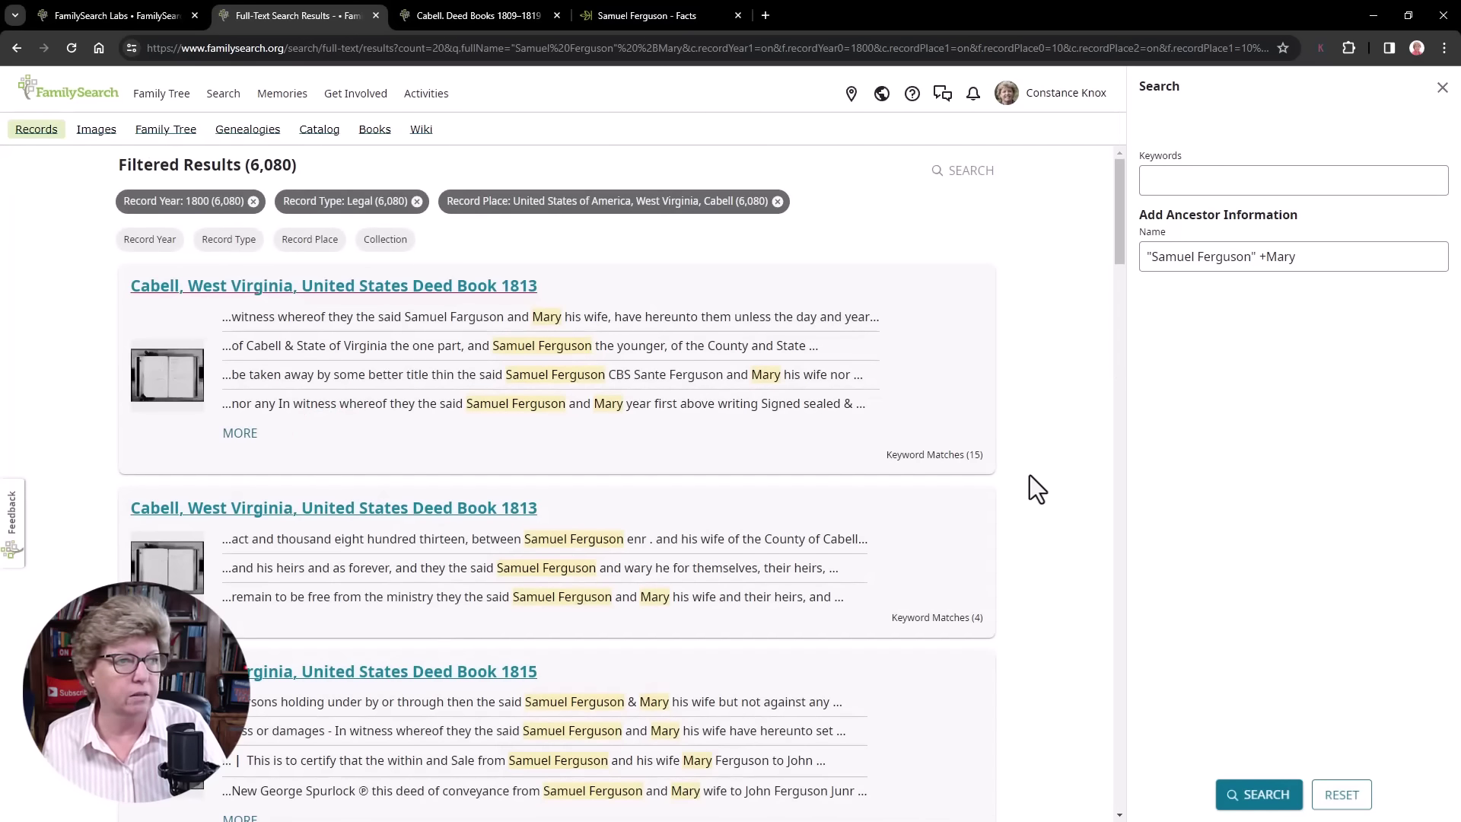
- Limit the record year to the 1820s, leaving 155 matches
click(144, 276)
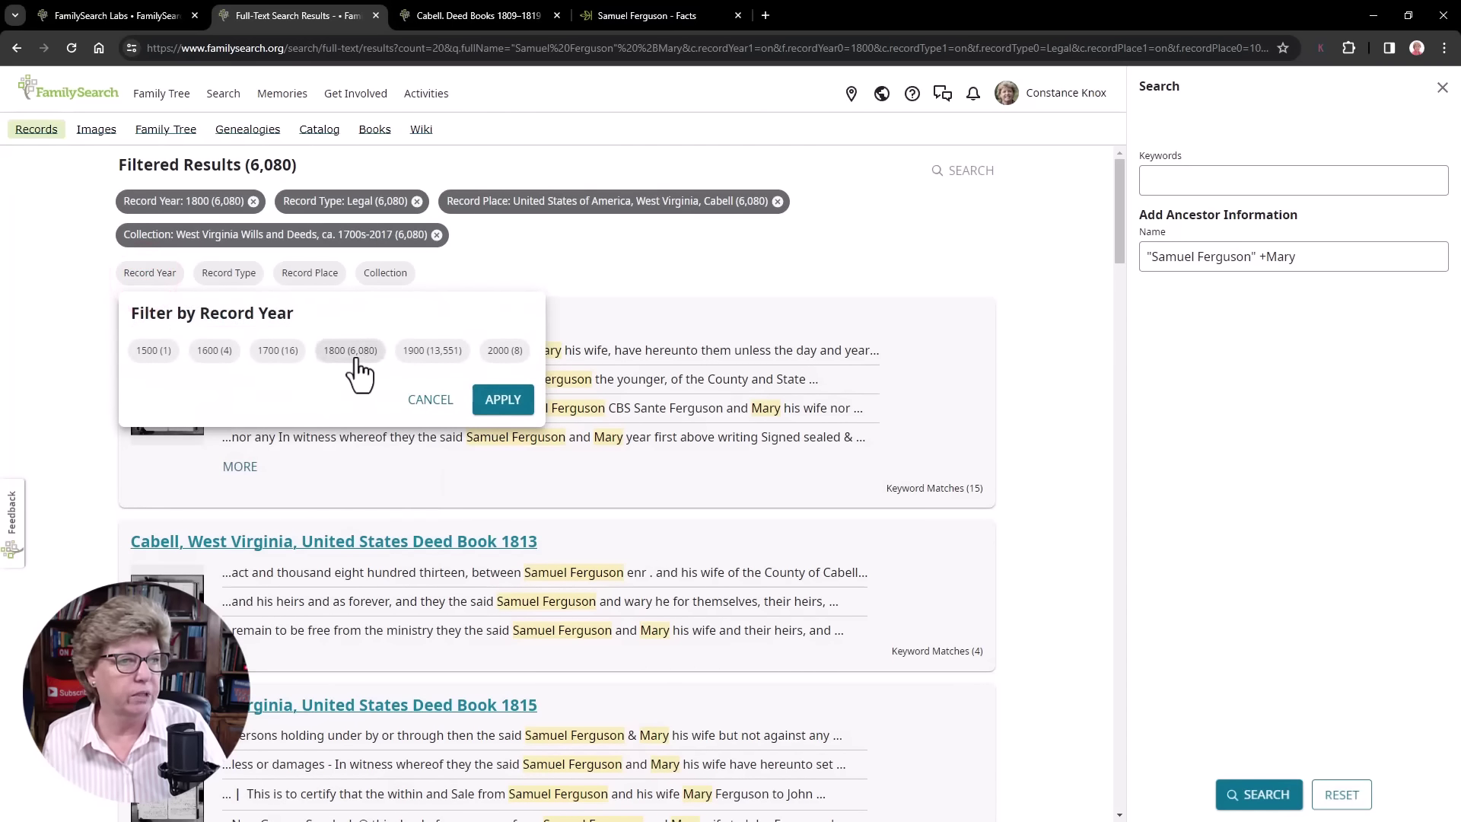
click(353, 358)
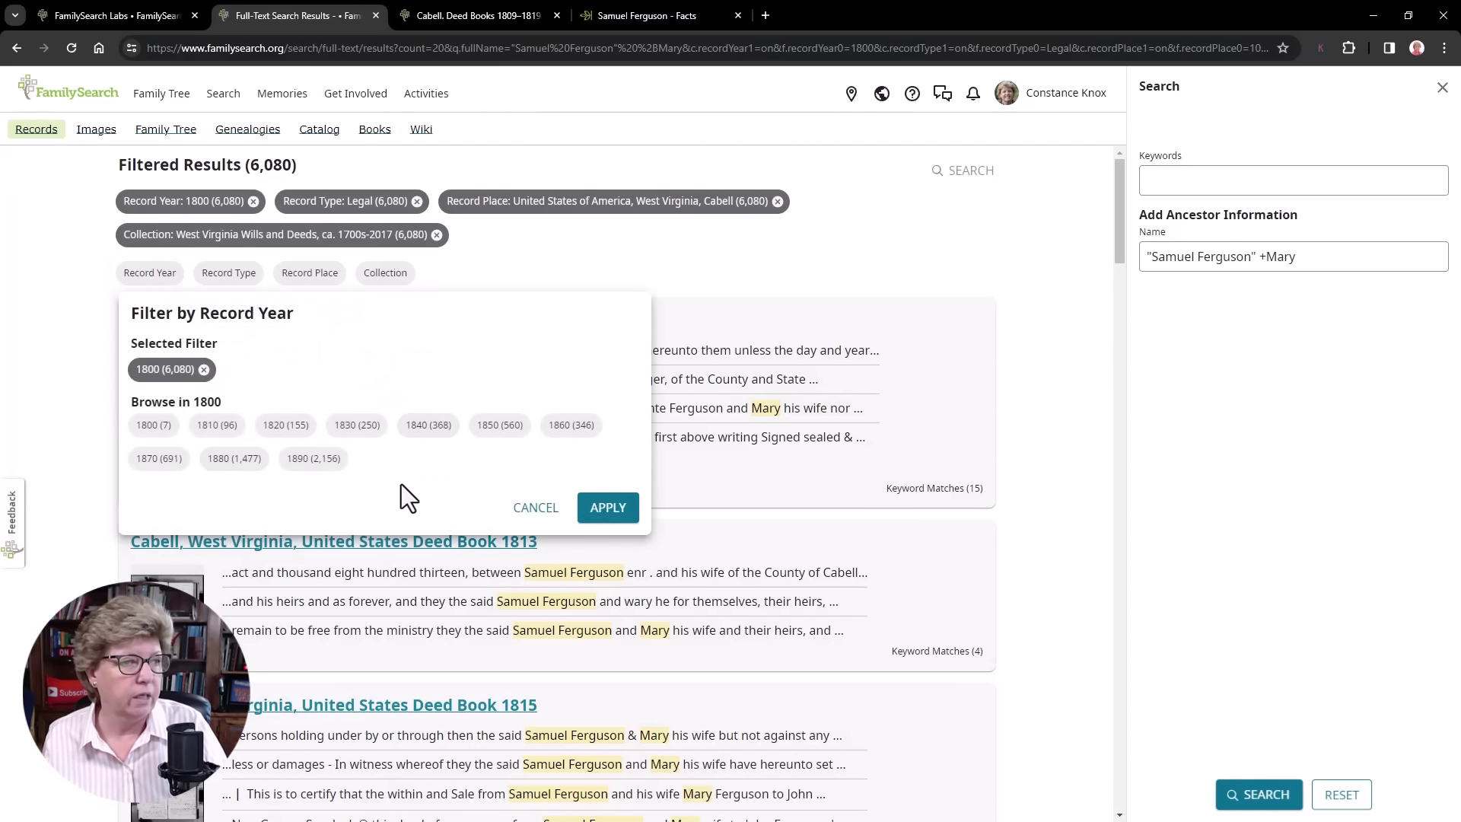
click(278, 426)
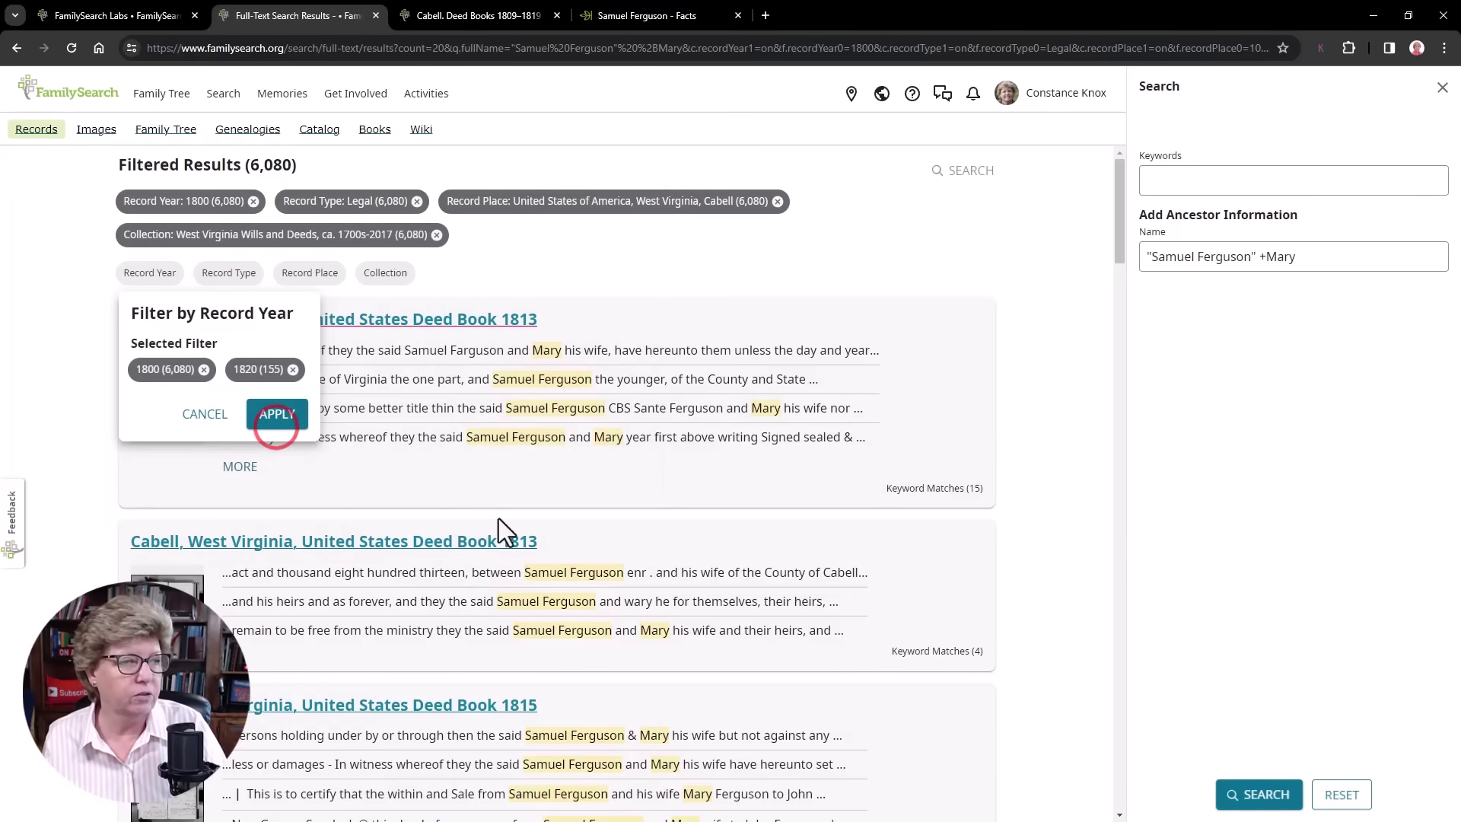
click(276, 413)
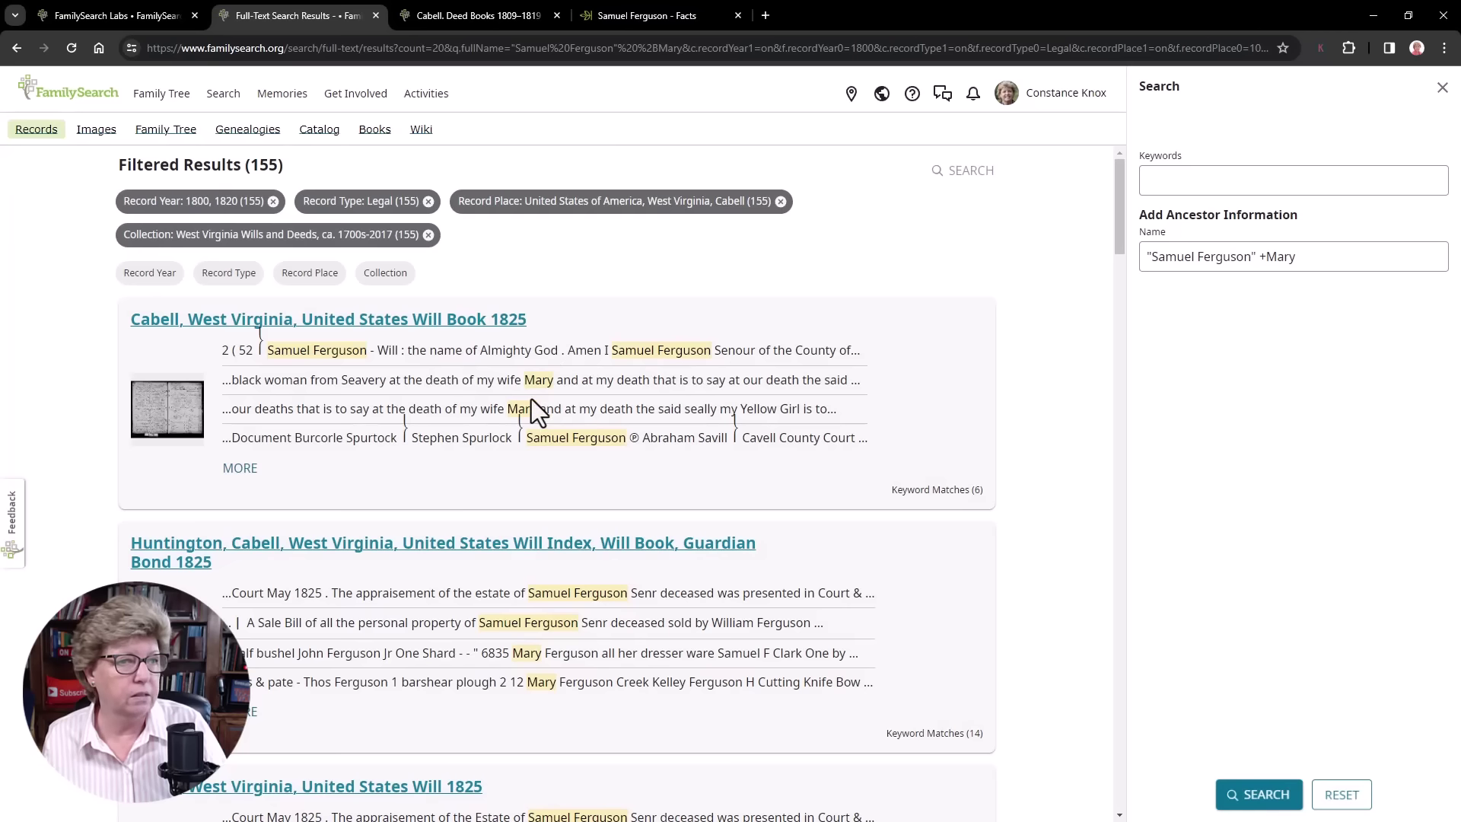
- Open the 1825 Cabell Will Book result in a new tab and zoom to the top of the will
right_click(417, 332)
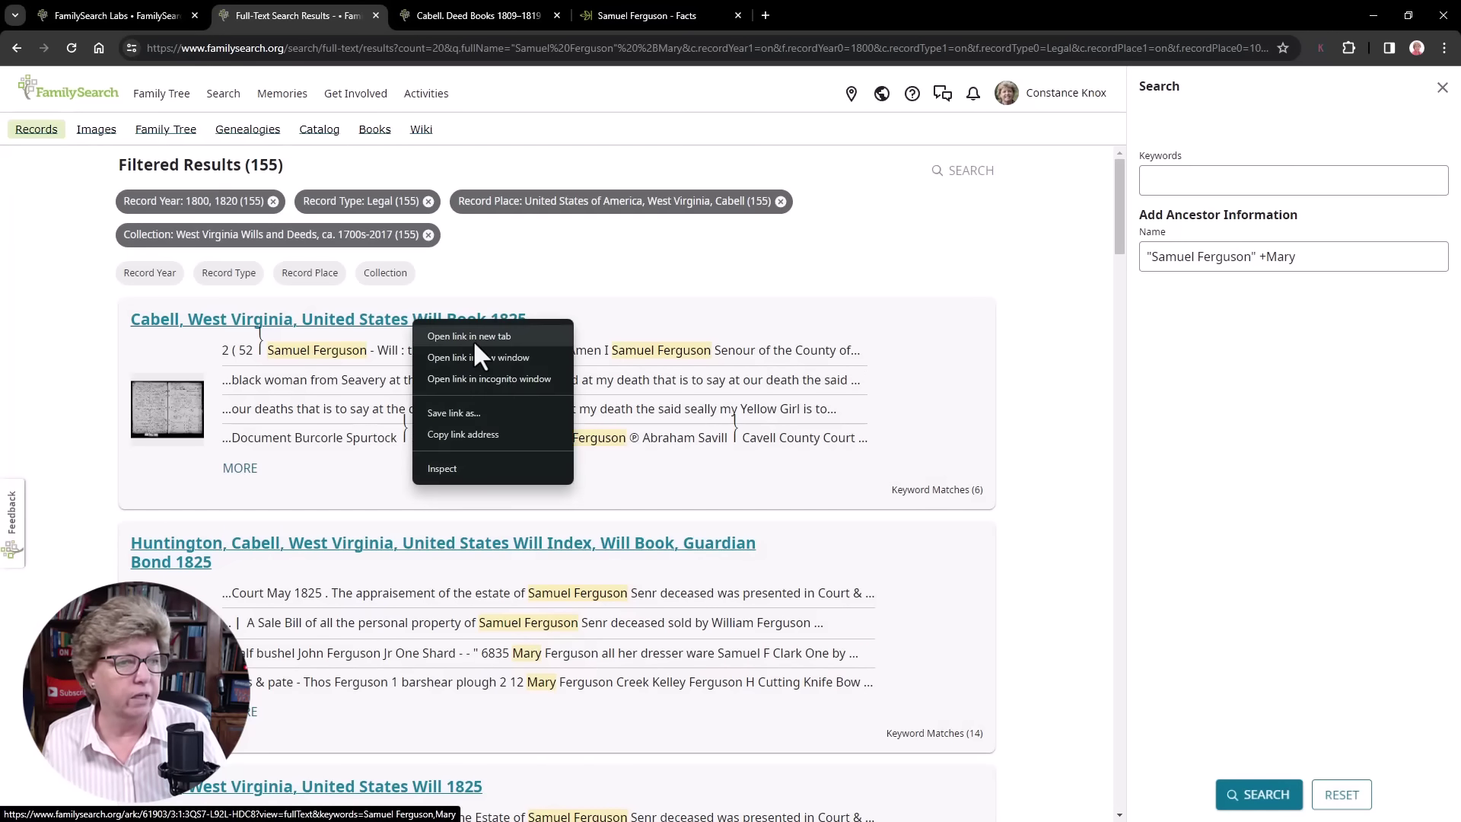
click(473, 339)
click(447, 11)
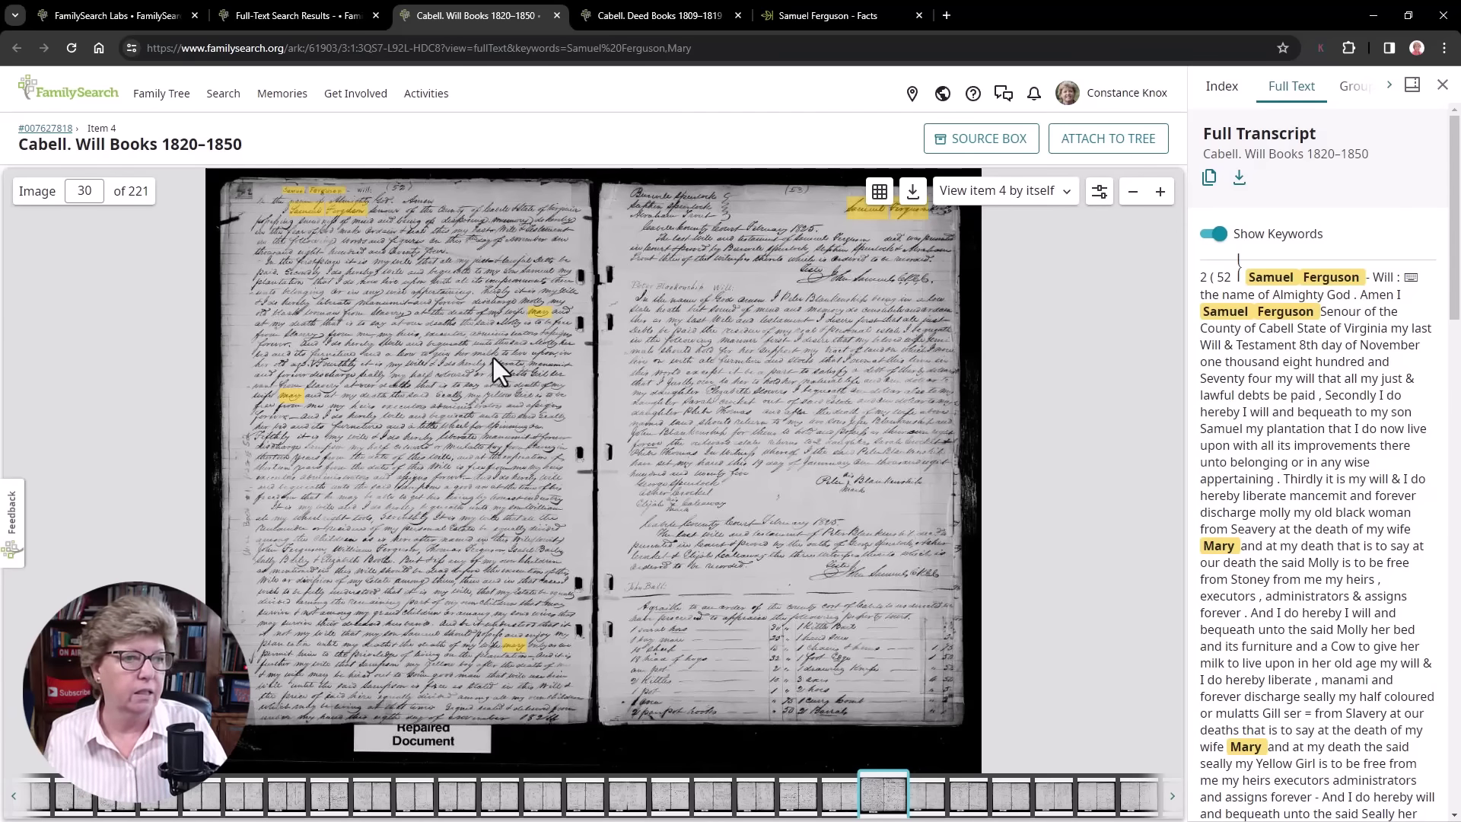
scroll(493, 358, up, 5)
drag(430, 234, 320, 389)
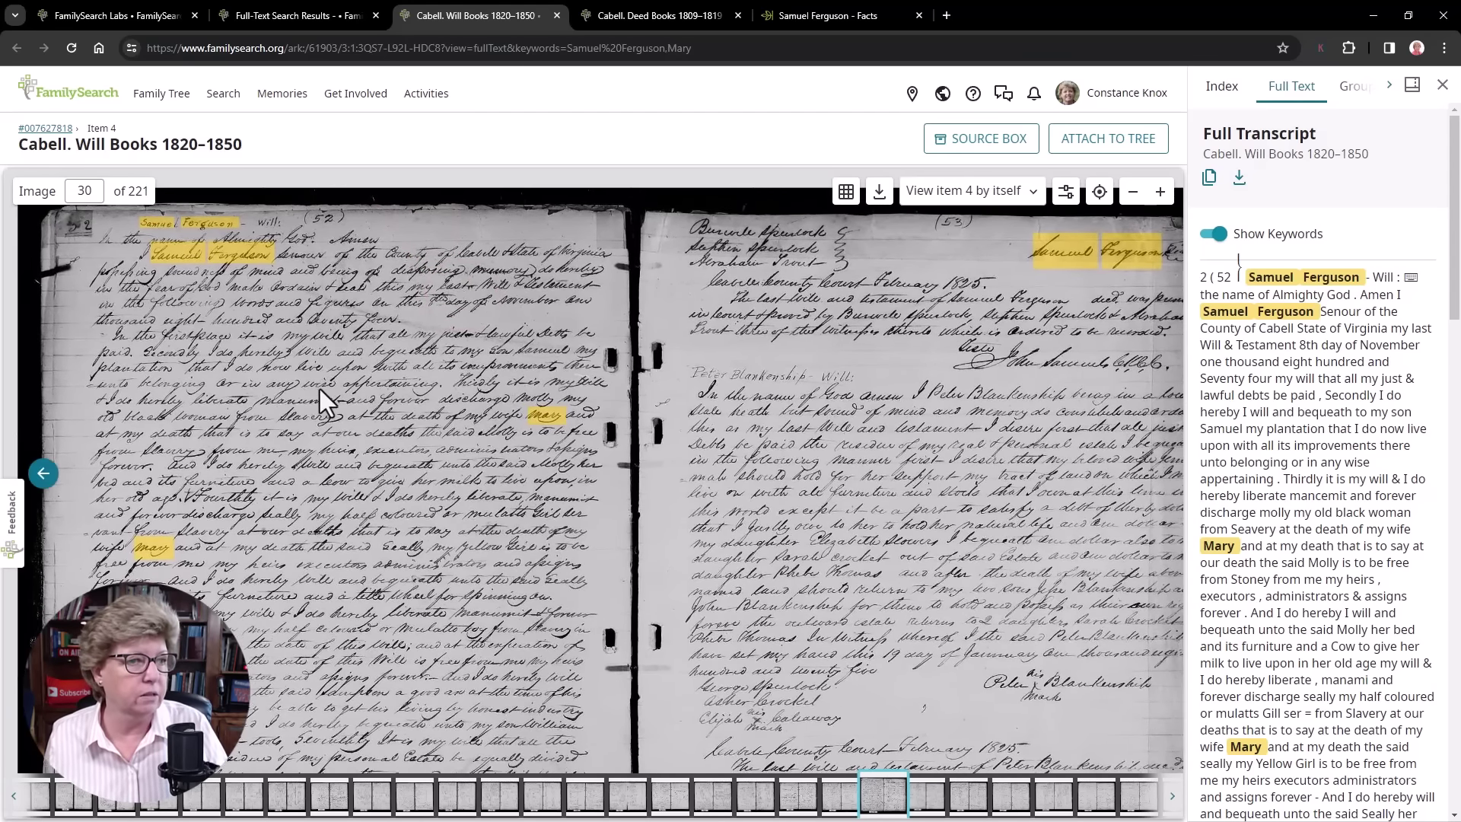
scroll(319, 390, up, 2)
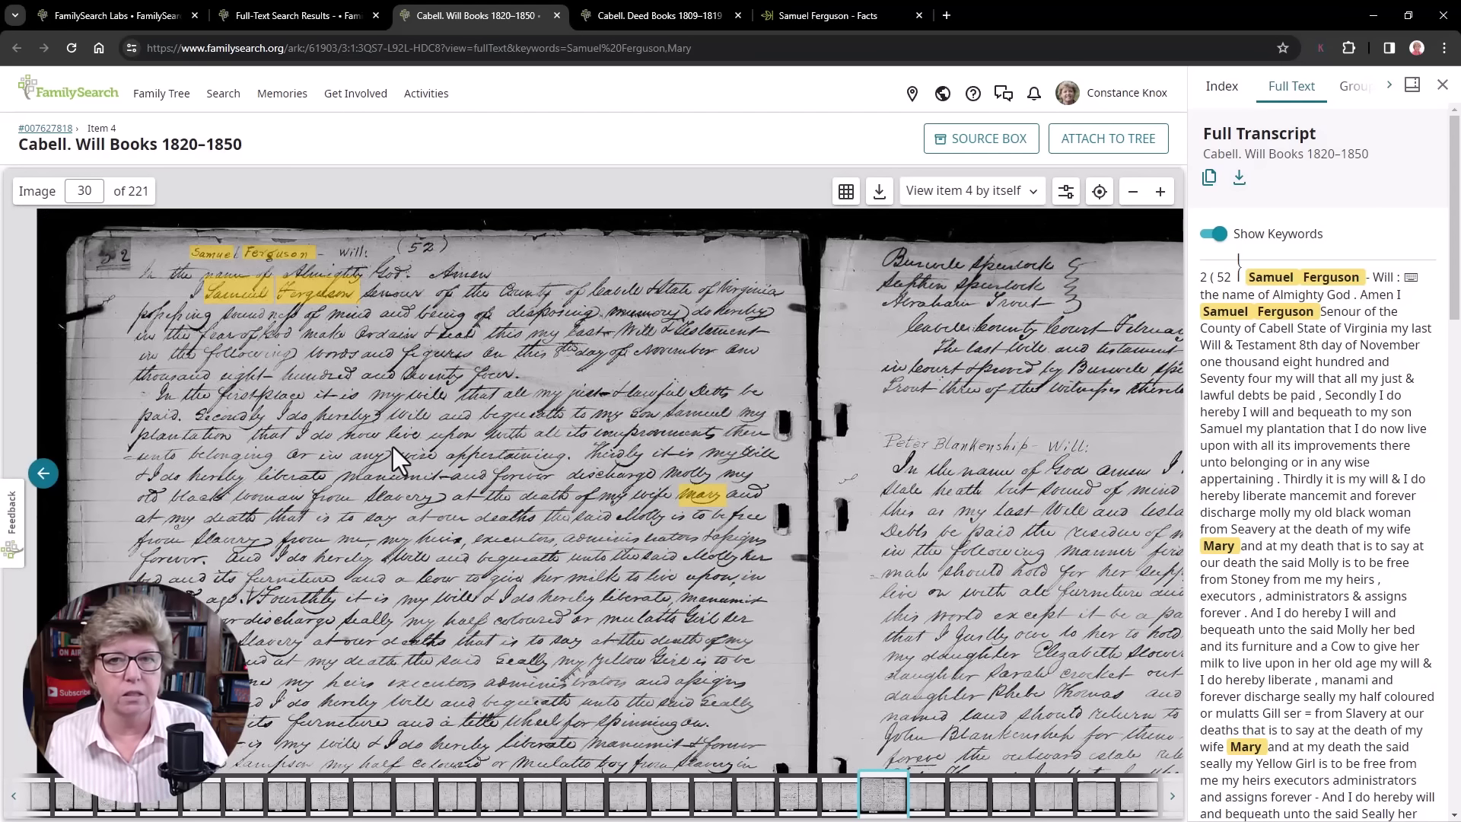
scroll(393, 446, up, 3)
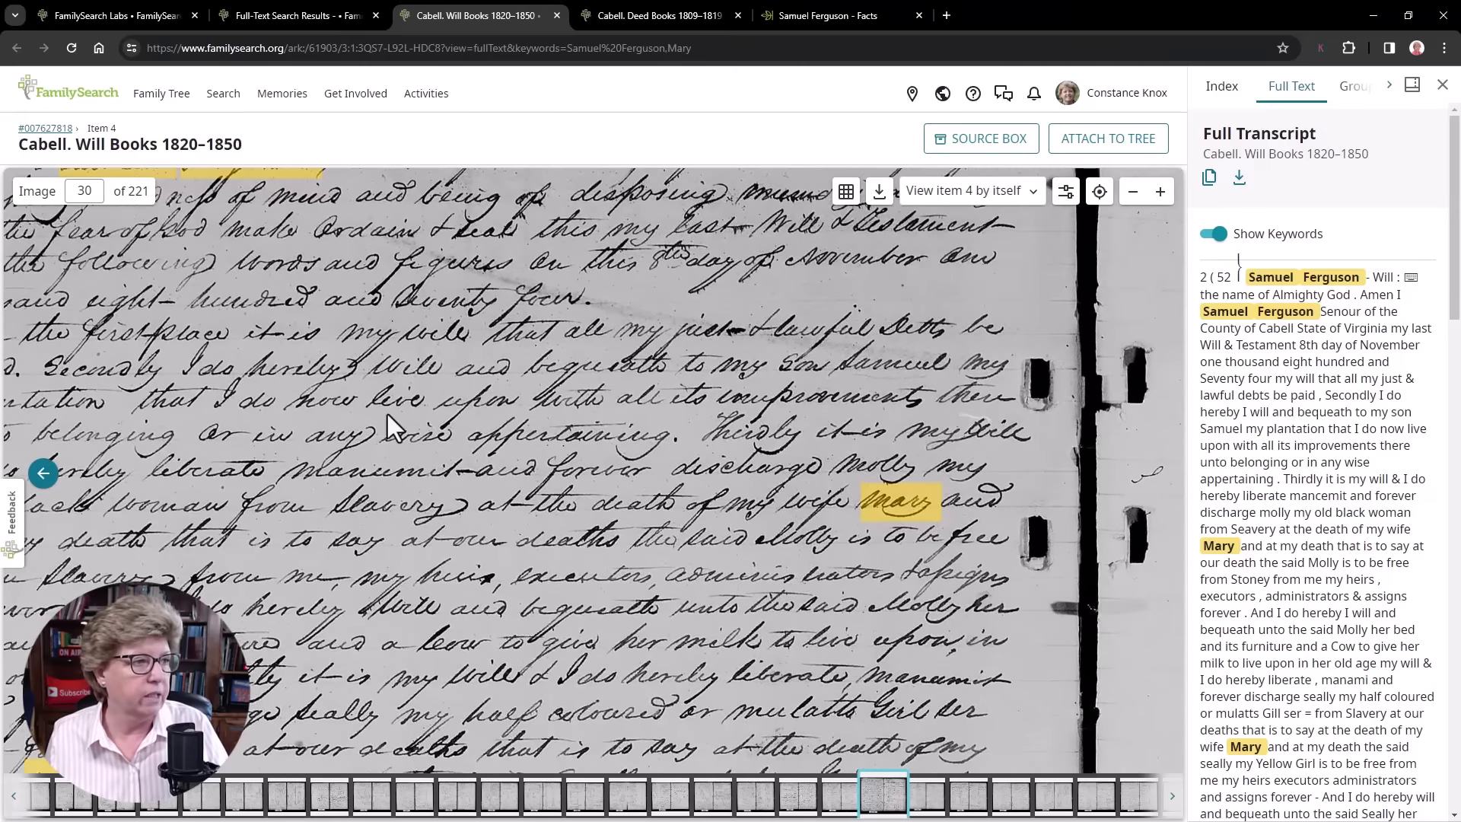
drag(386, 414, 492, 526)
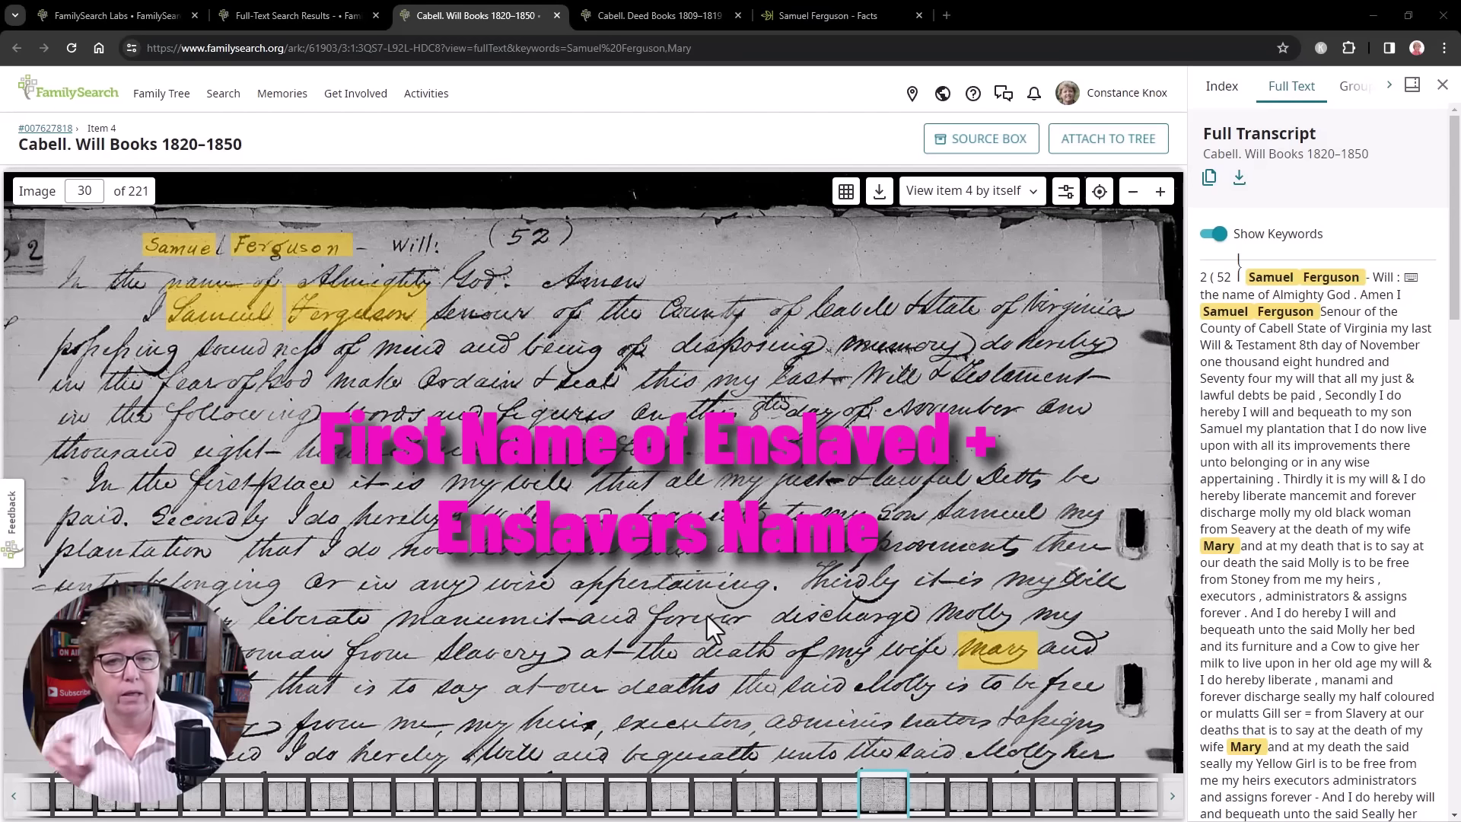
click(251, 16)
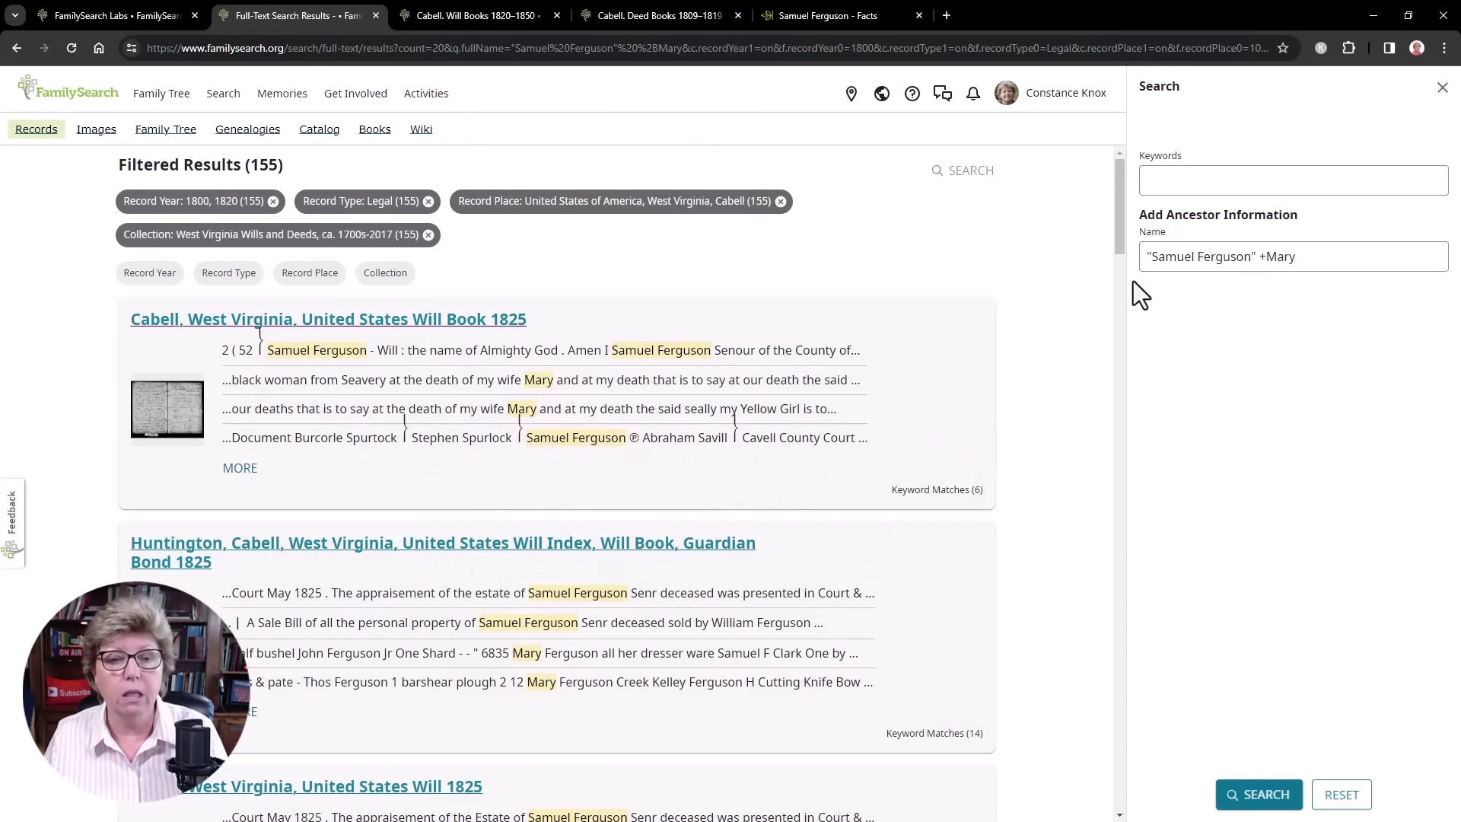
click(482, 15)
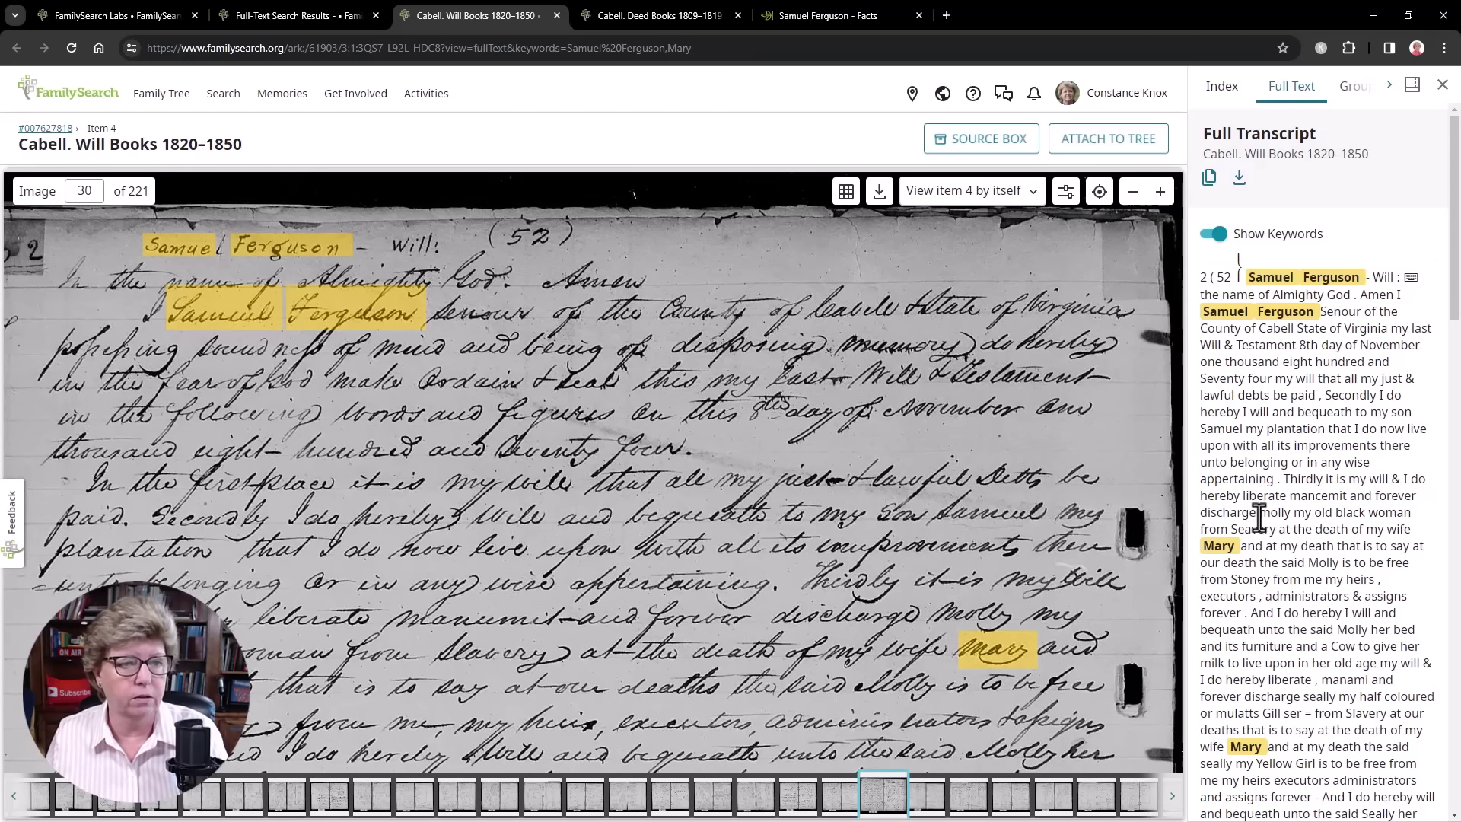
- Select 'molly my old black woman' in the transcript and download the page image as image (5).jpg
drag(1259, 512, 1414, 511)
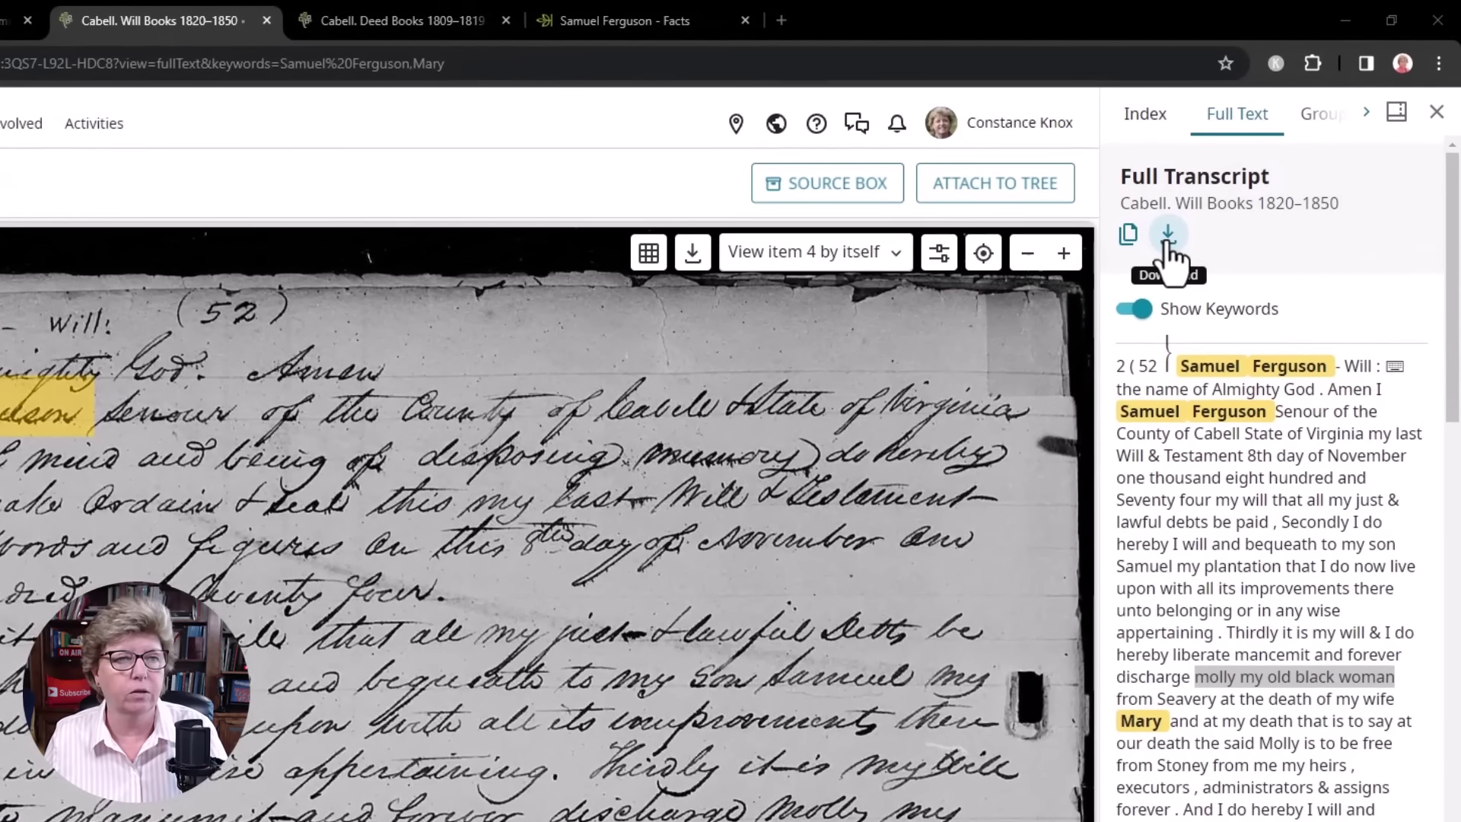
click(1168, 242)
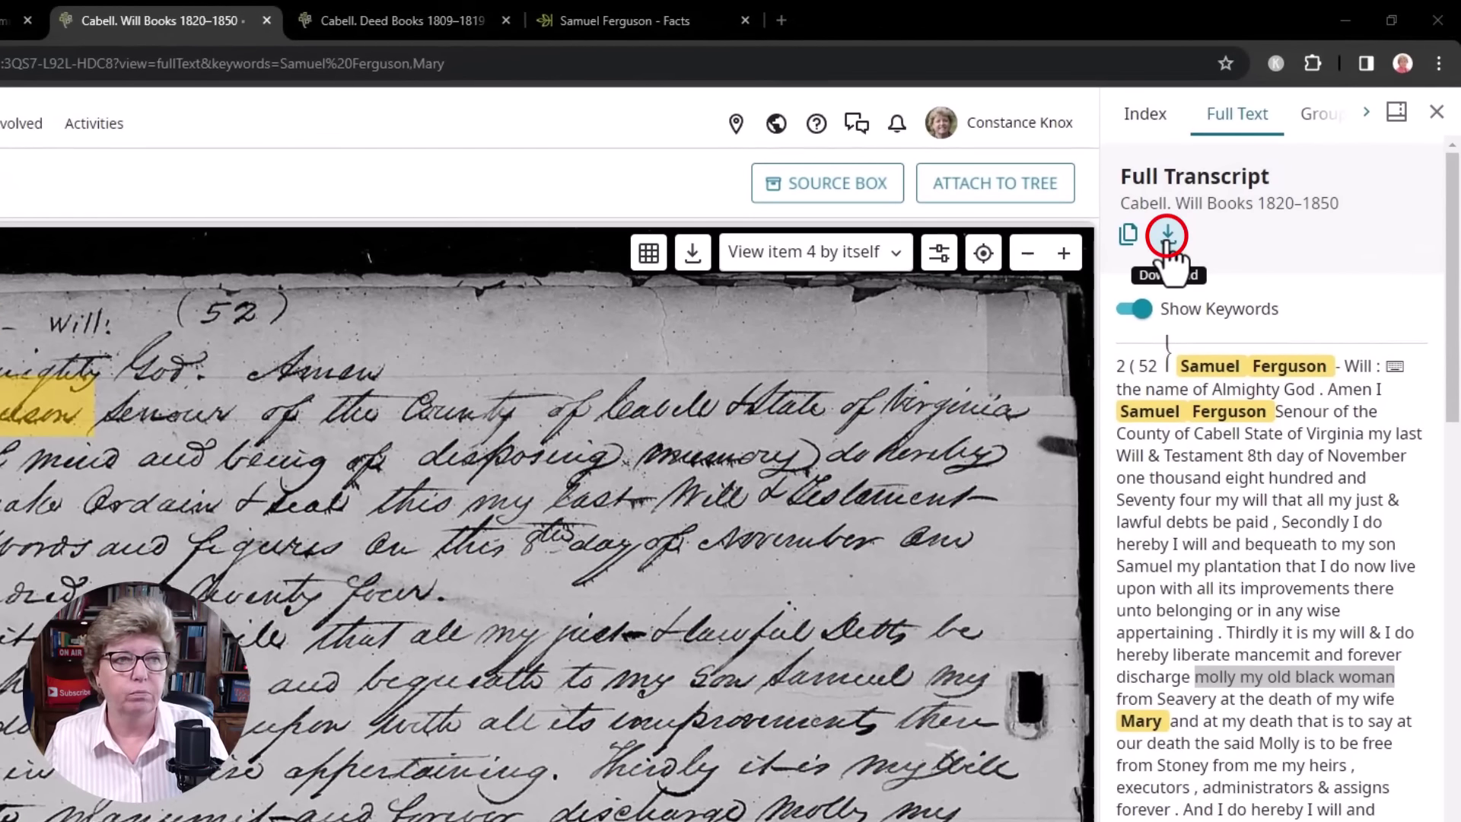
click(692, 258)
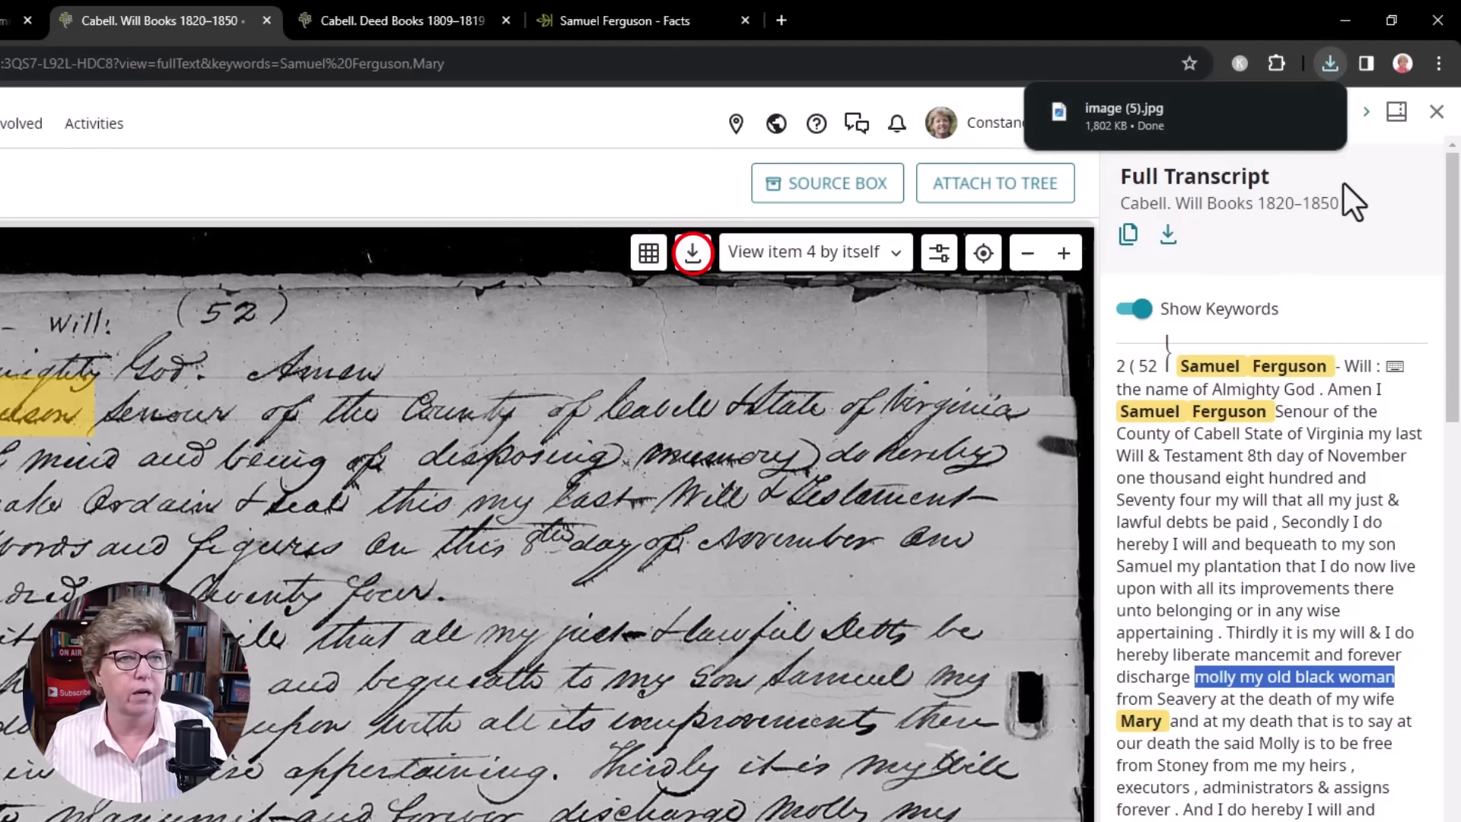
mouse_move(1129, 108)
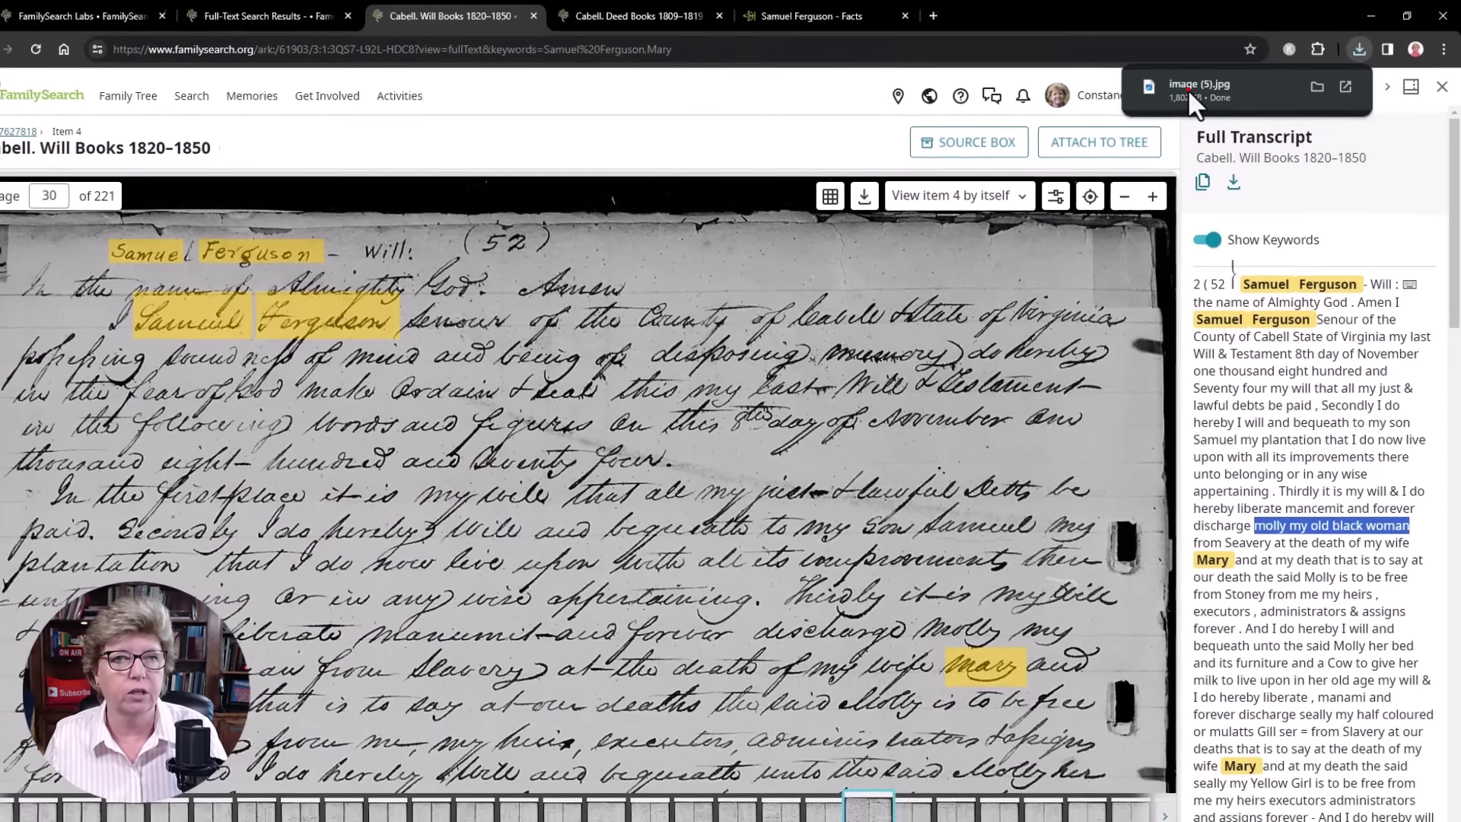
- View image (5).jpg in Windows Photos, briefly checking its more-options menu
click(1152, 111)
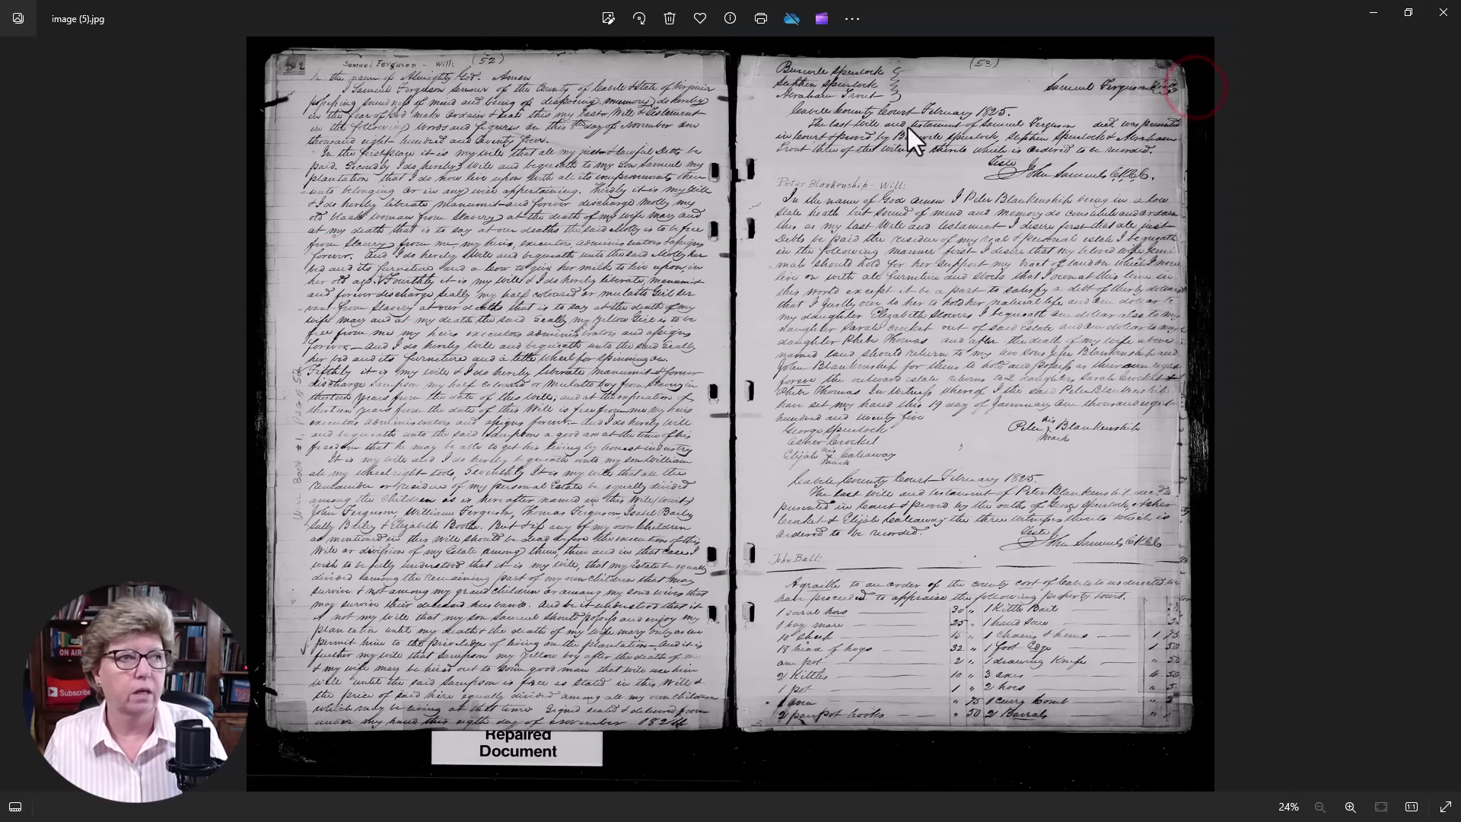
click(852, 17)
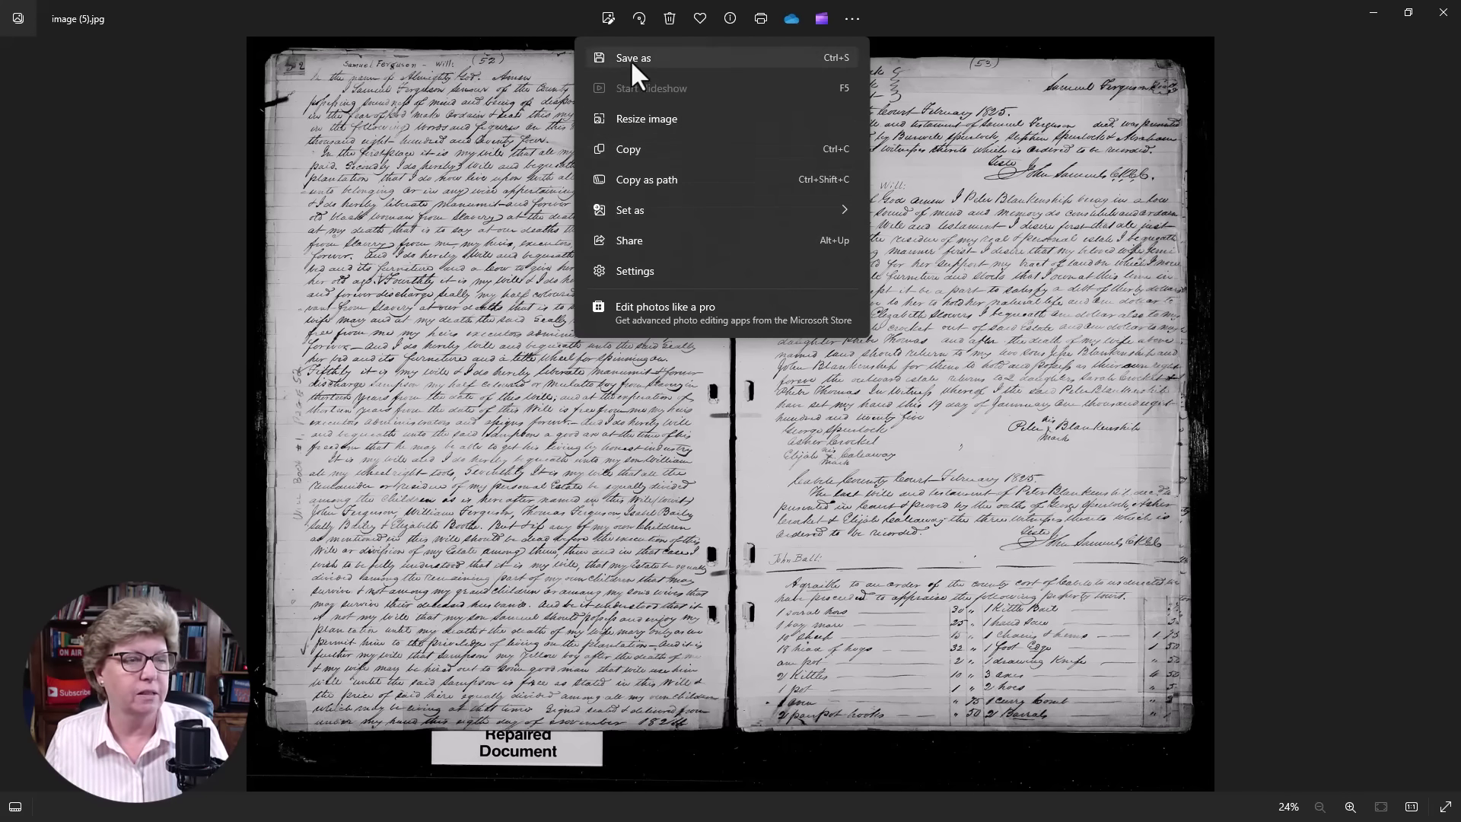
click(1042, 164)
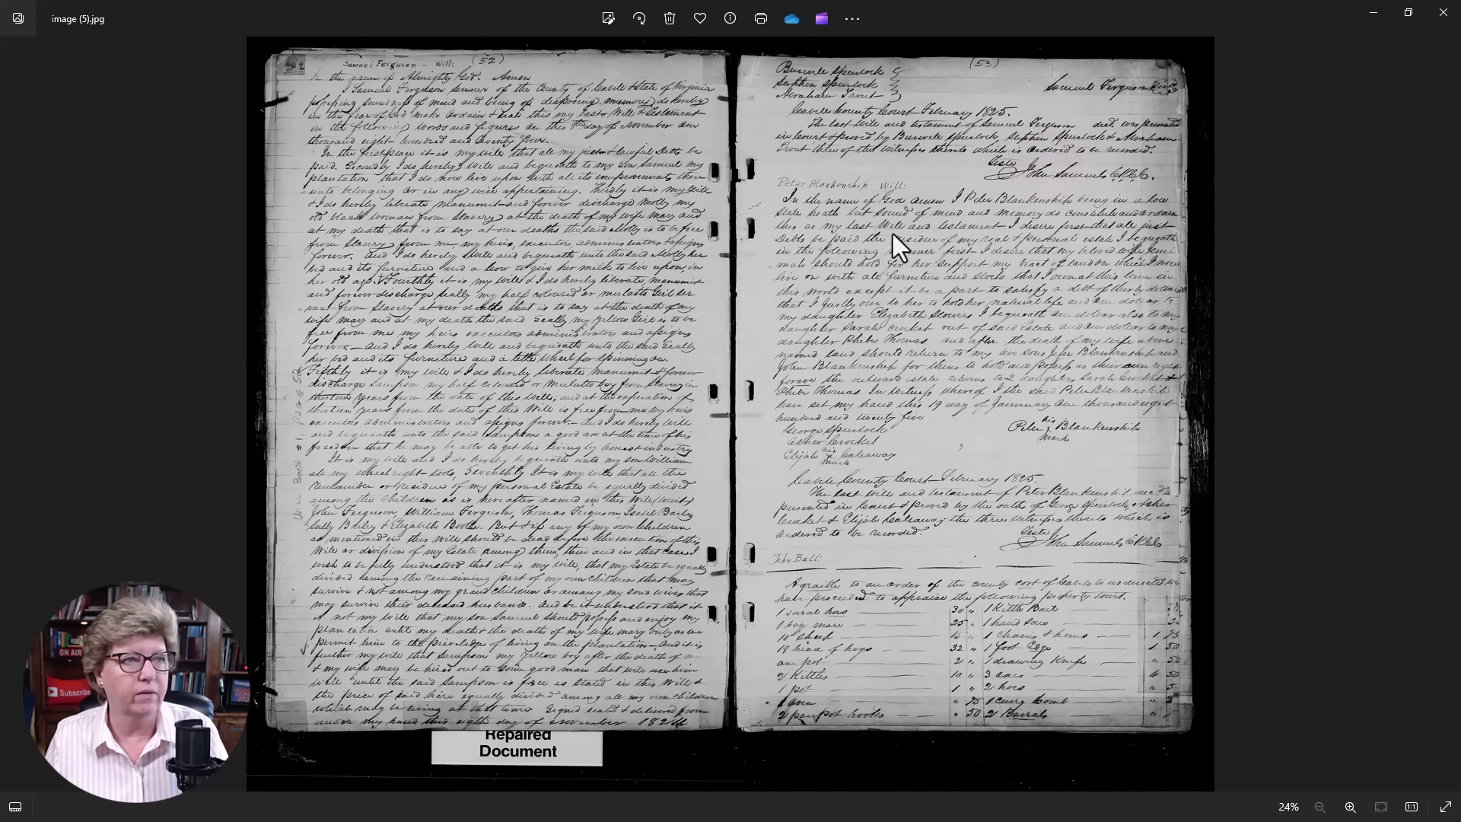
- Download the will as a PDF with the unhighlighted record image plus transcript, saved as Transcript (3).pdf
click(1370, 13)
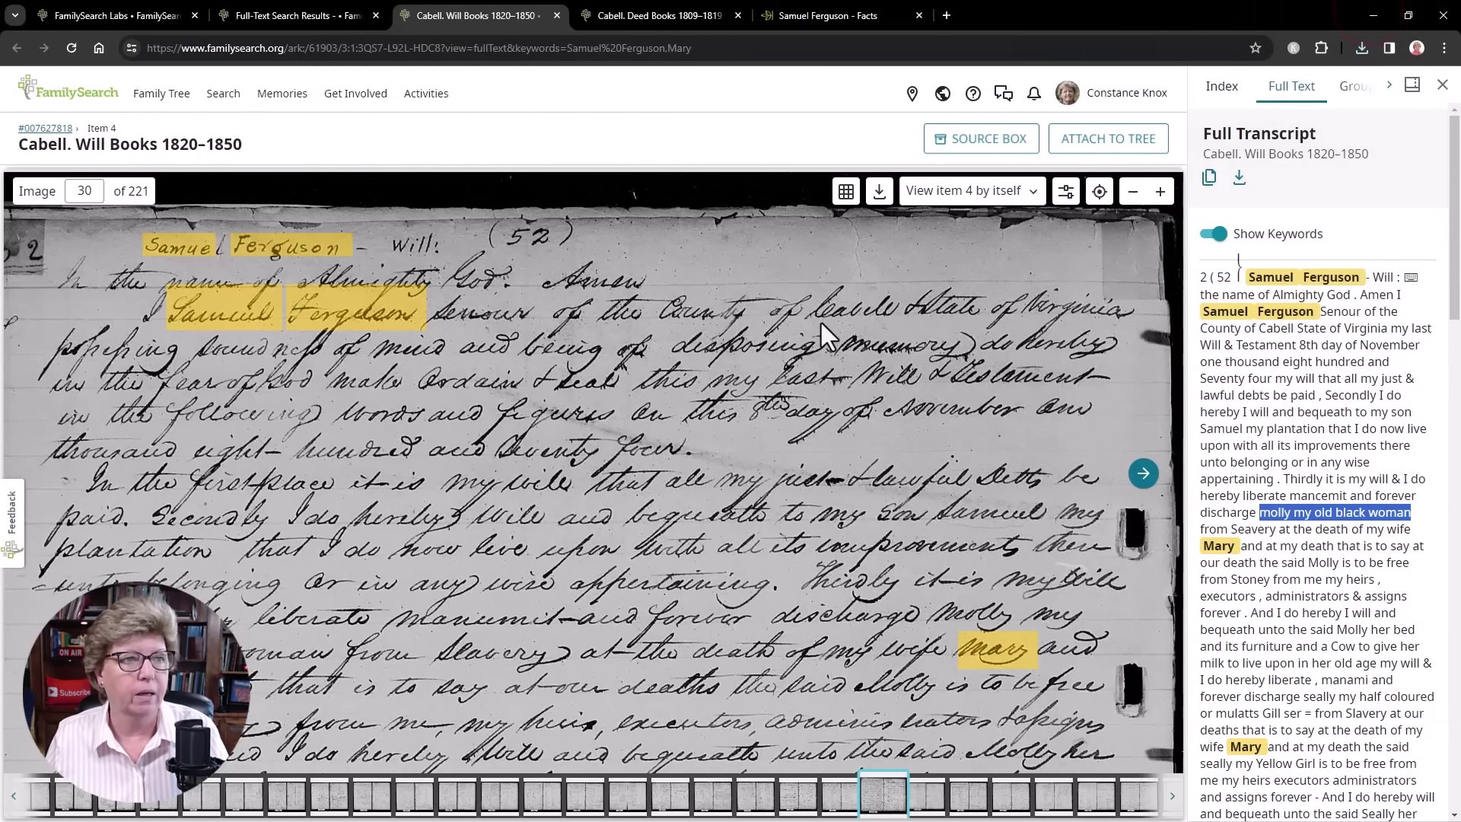
click(1239, 180)
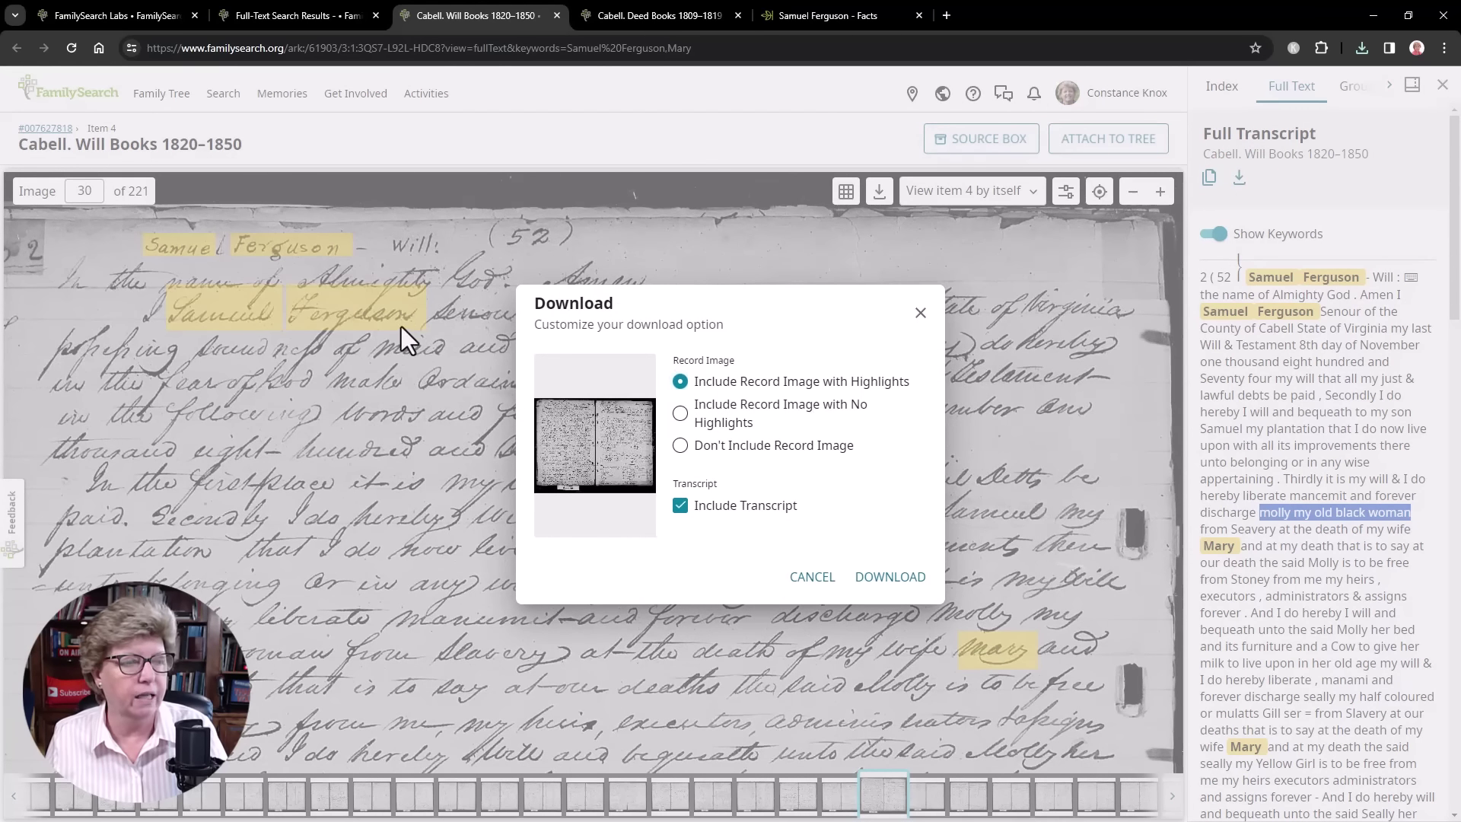
click(679, 413)
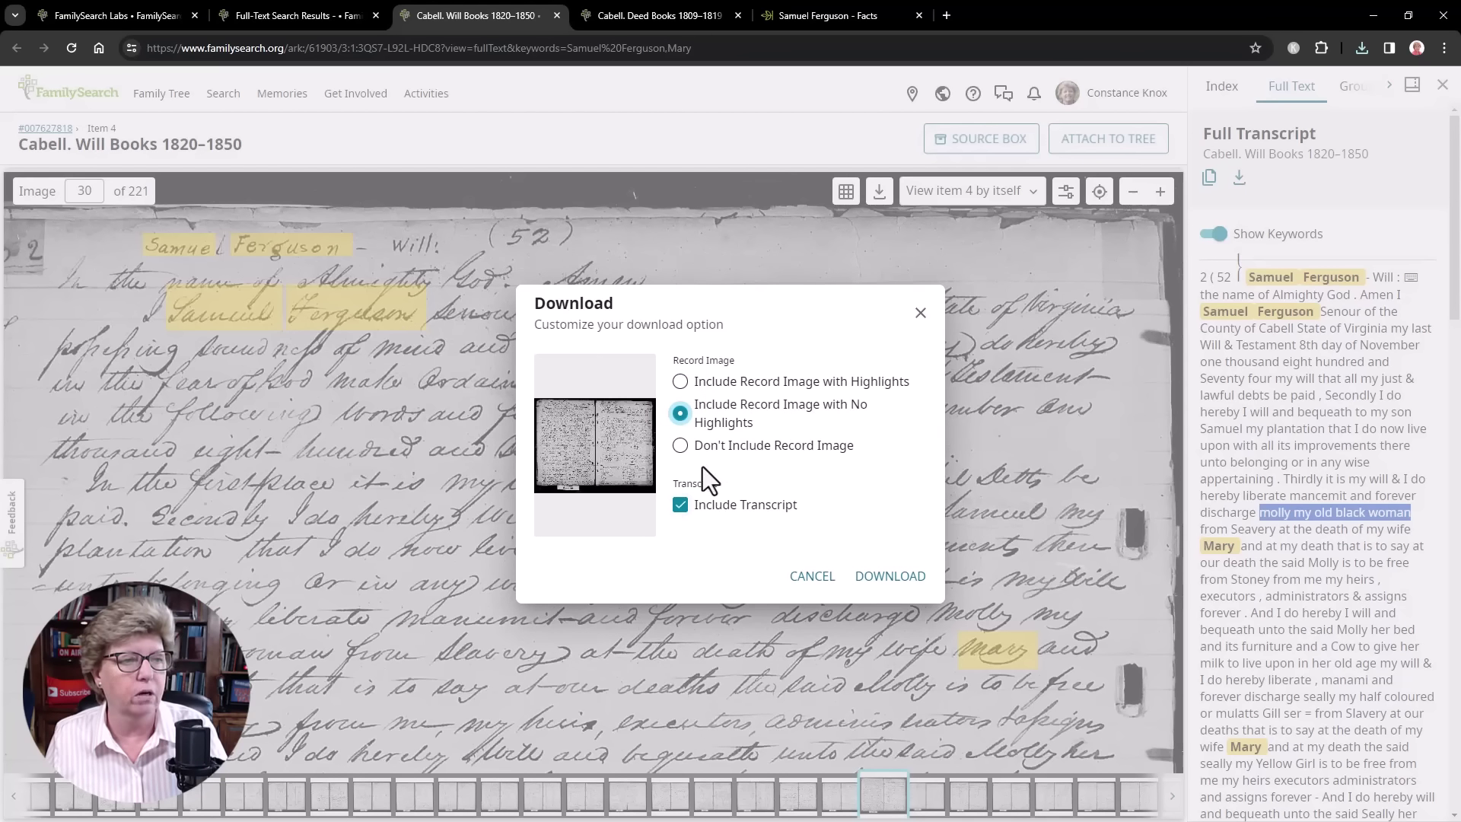
click(681, 449)
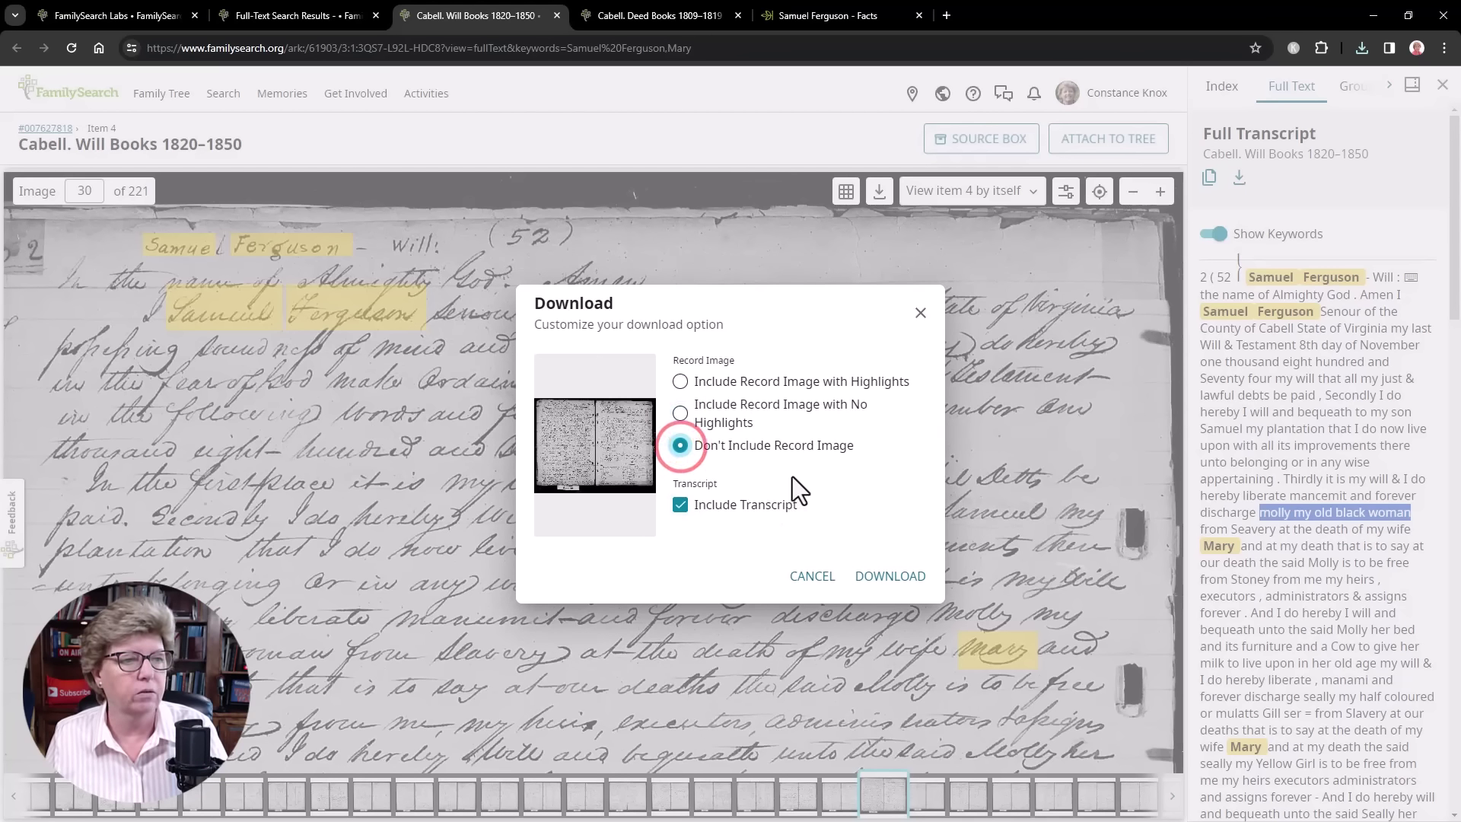
click(680, 413)
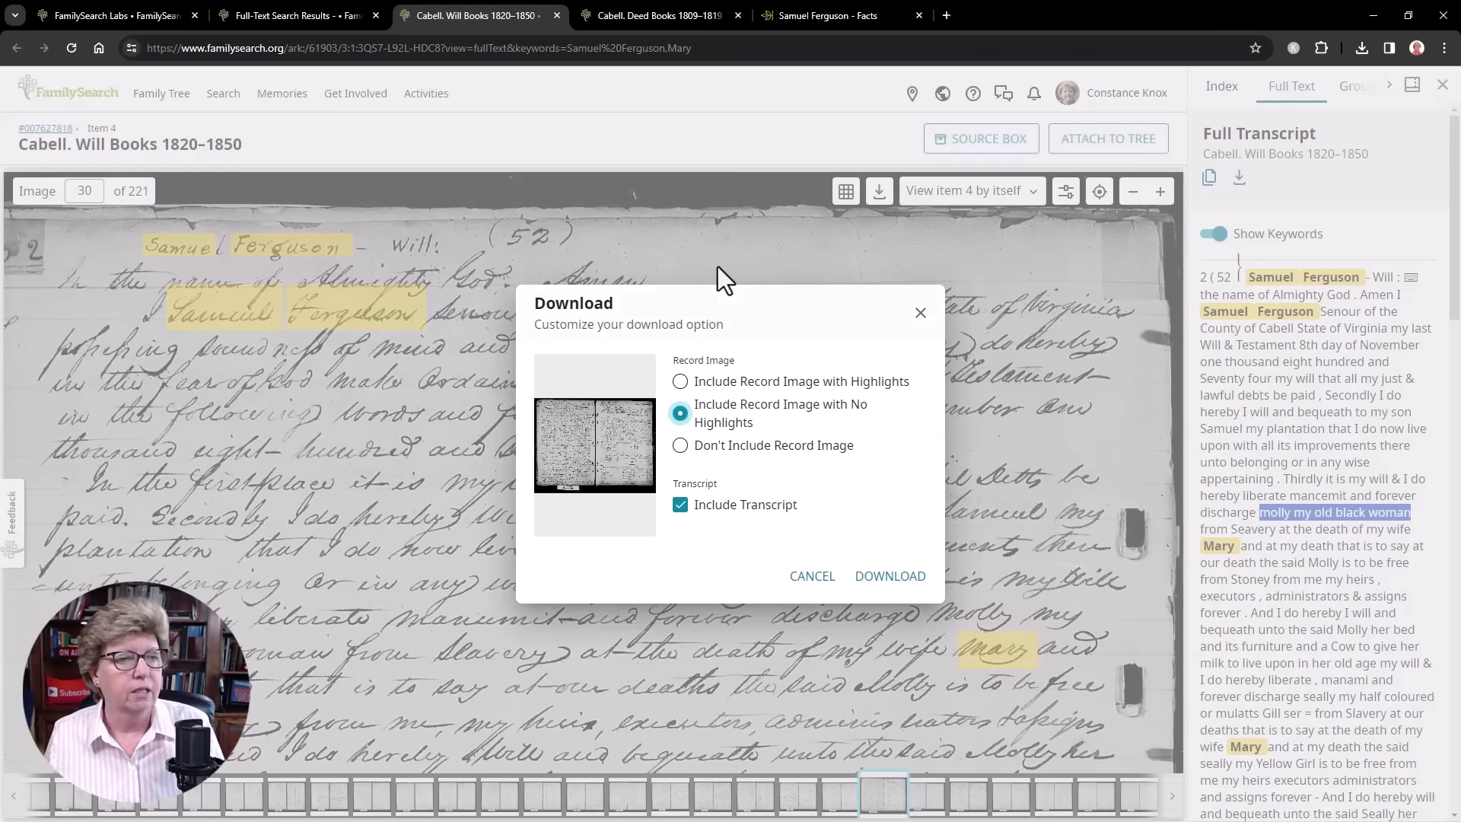
click(890, 576)
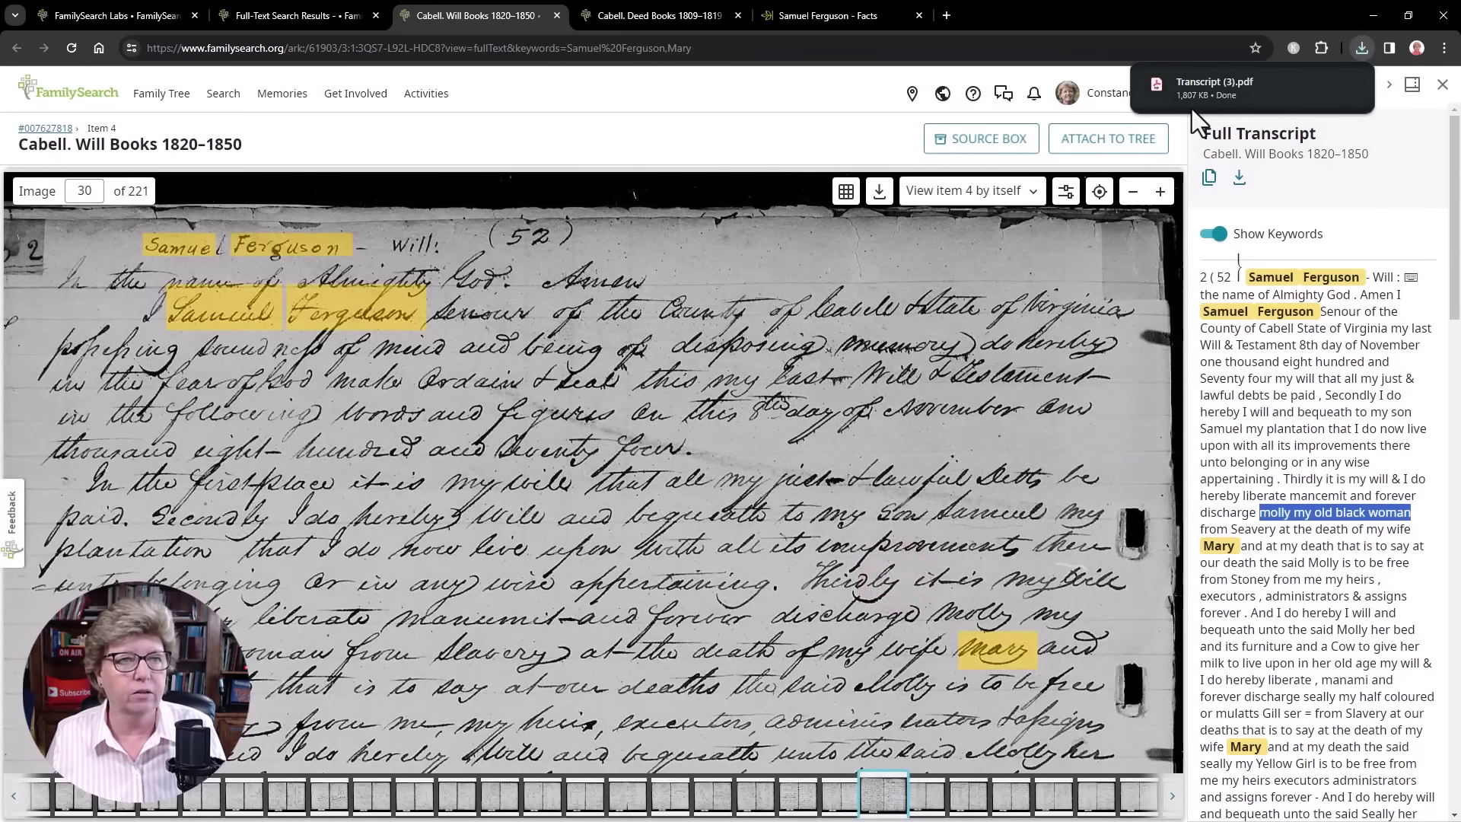
- Open Transcript (3).pdf and scroll through its will book image and typed transcript pages
click(1186, 86)
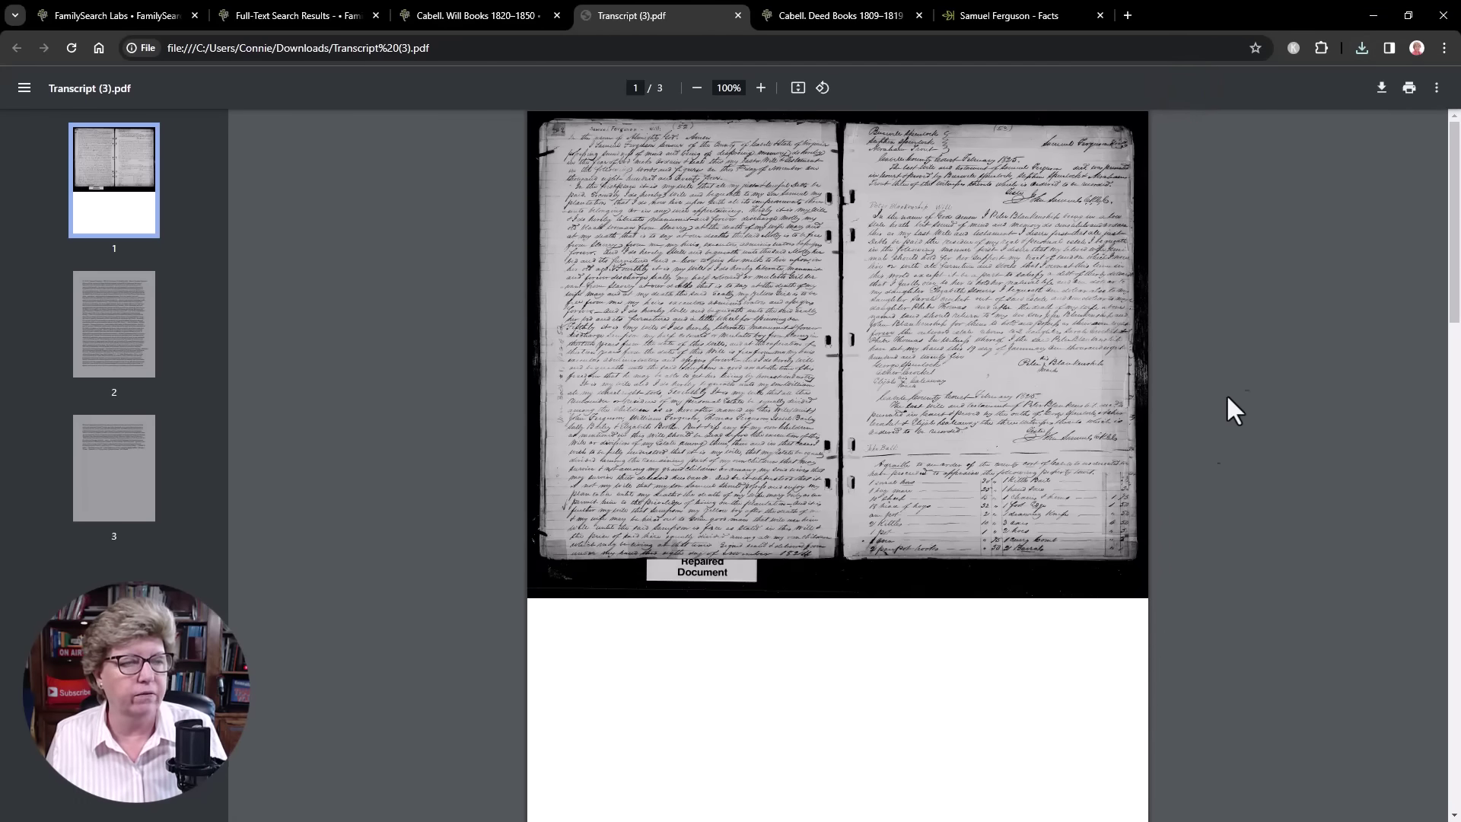
scroll(1376, 294, up, 3)
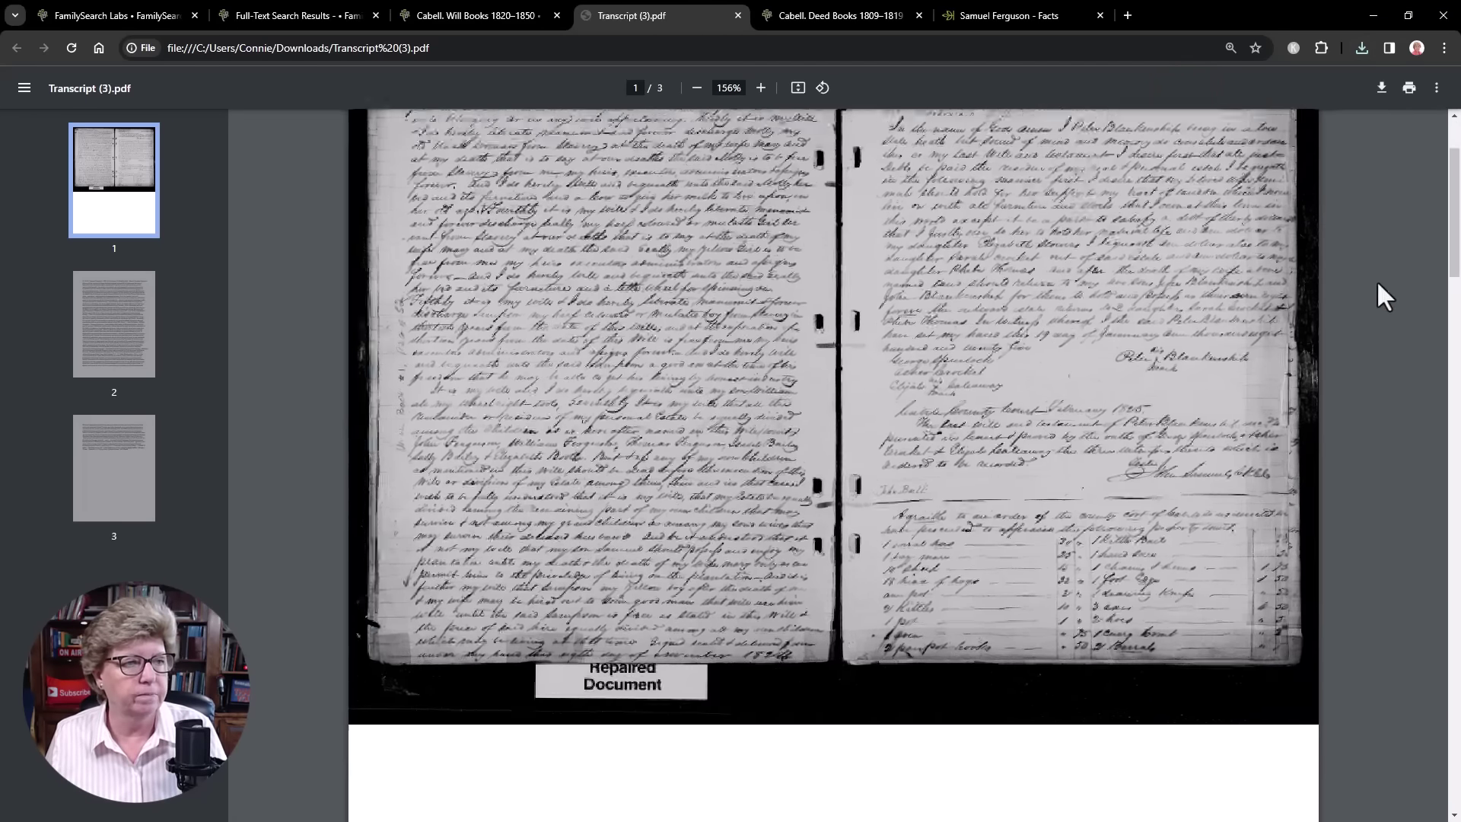
drag(1454, 245, 1454, 431)
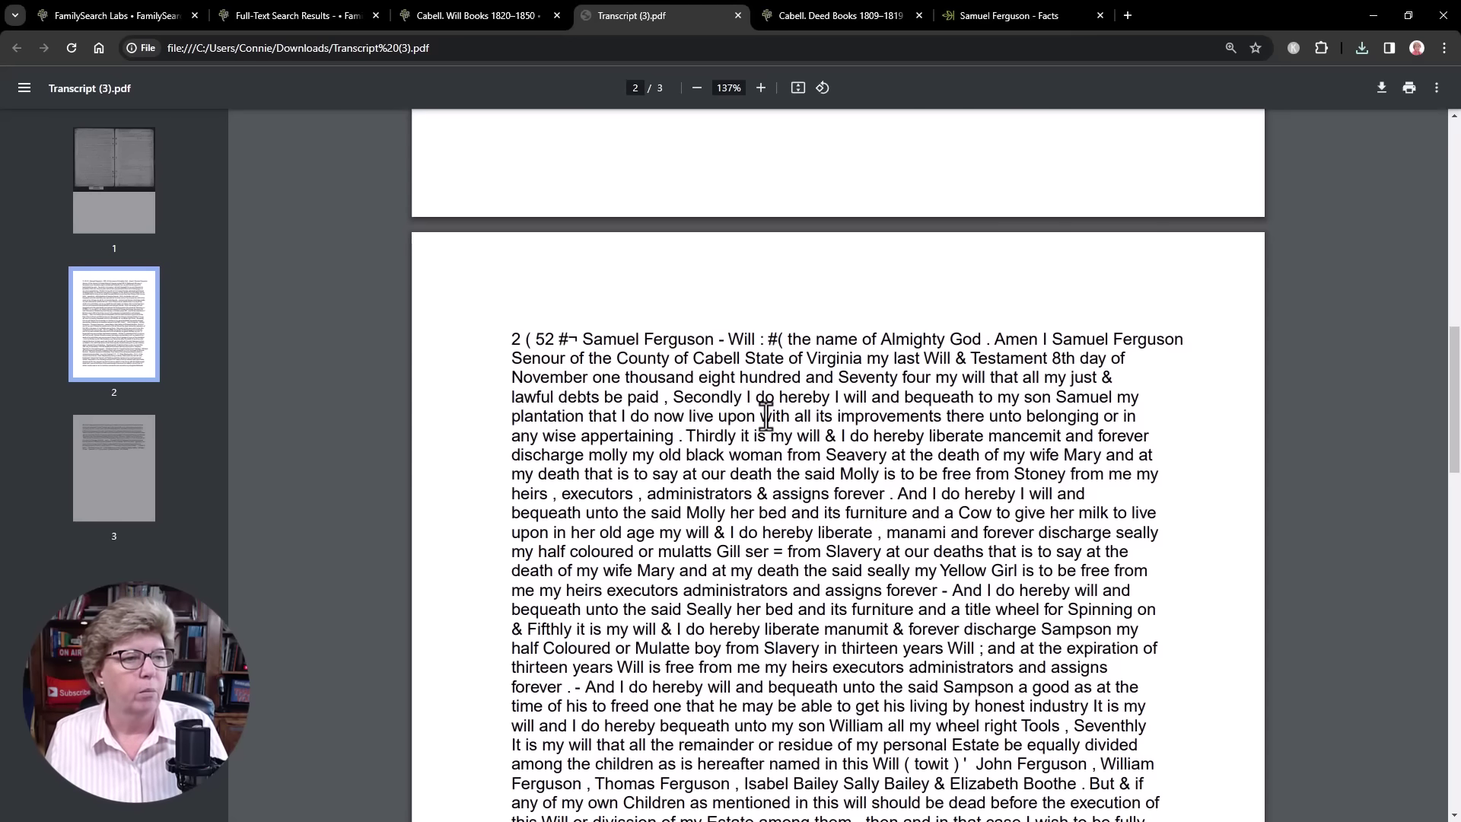
scroll(766, 414, down, 5)
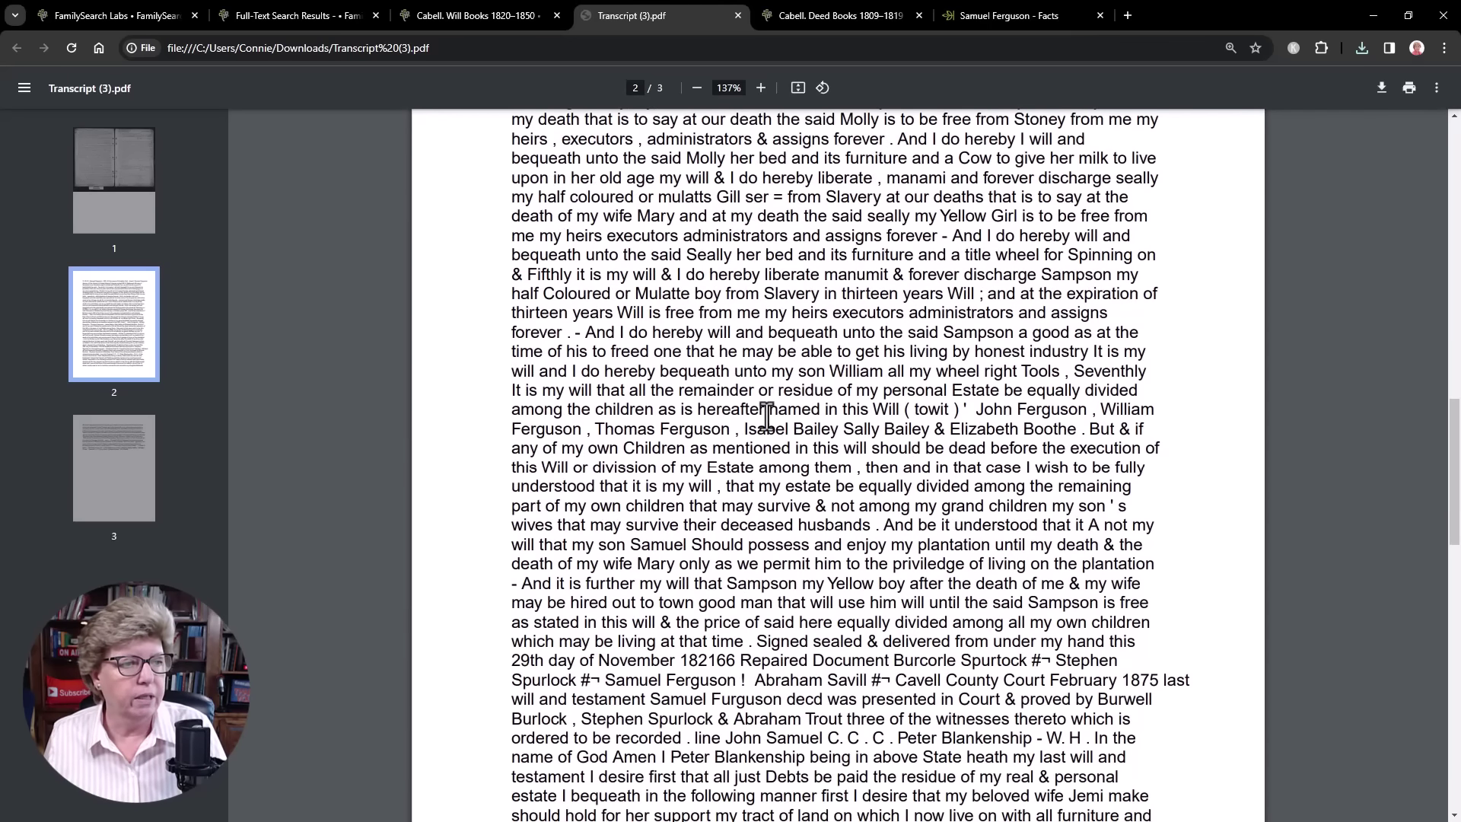
scroll(766, 417, up, 4)
scroll(766, 417, up, 10)
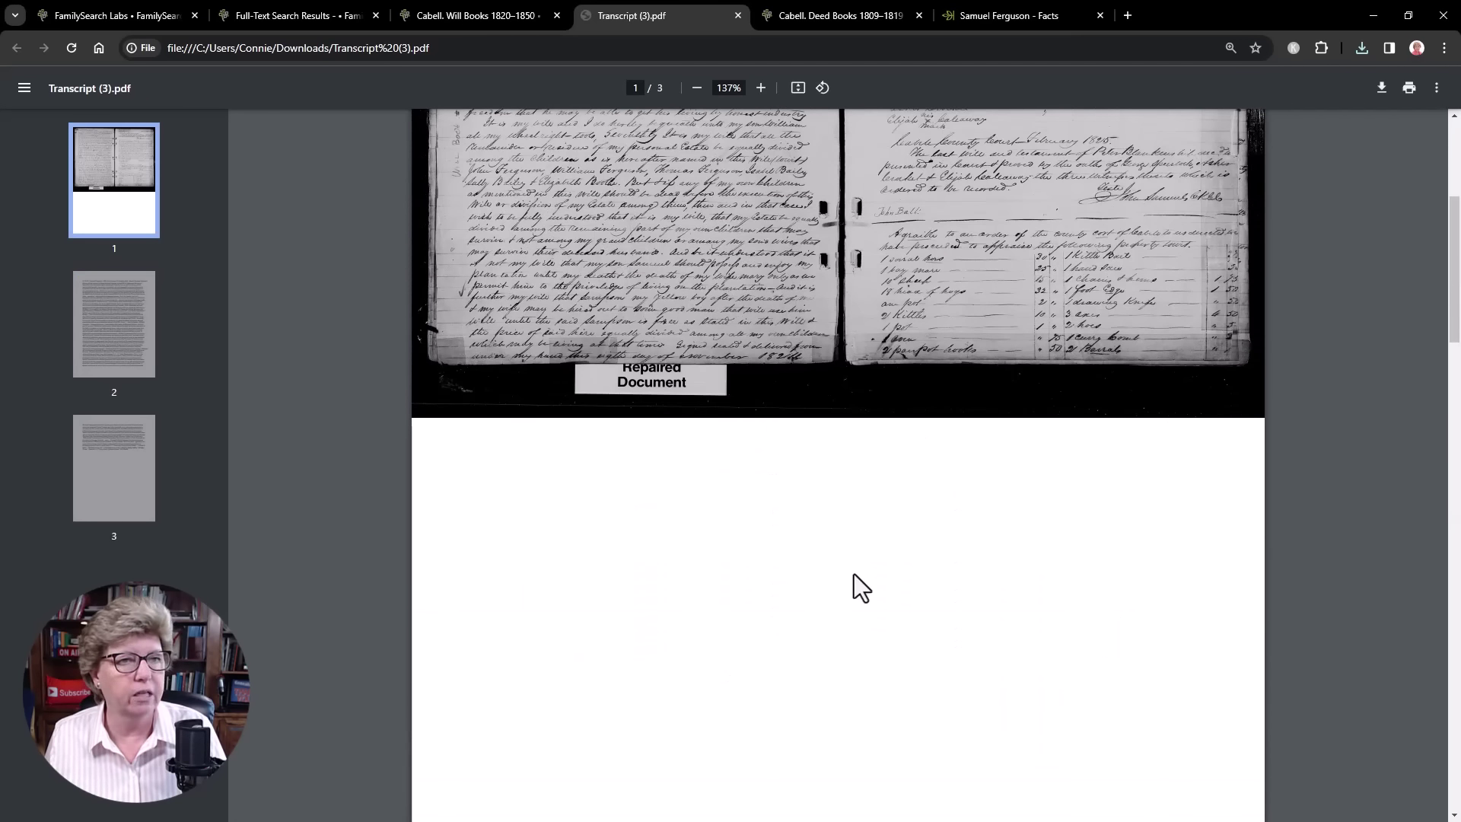
scroll(964, 515, up, 1)
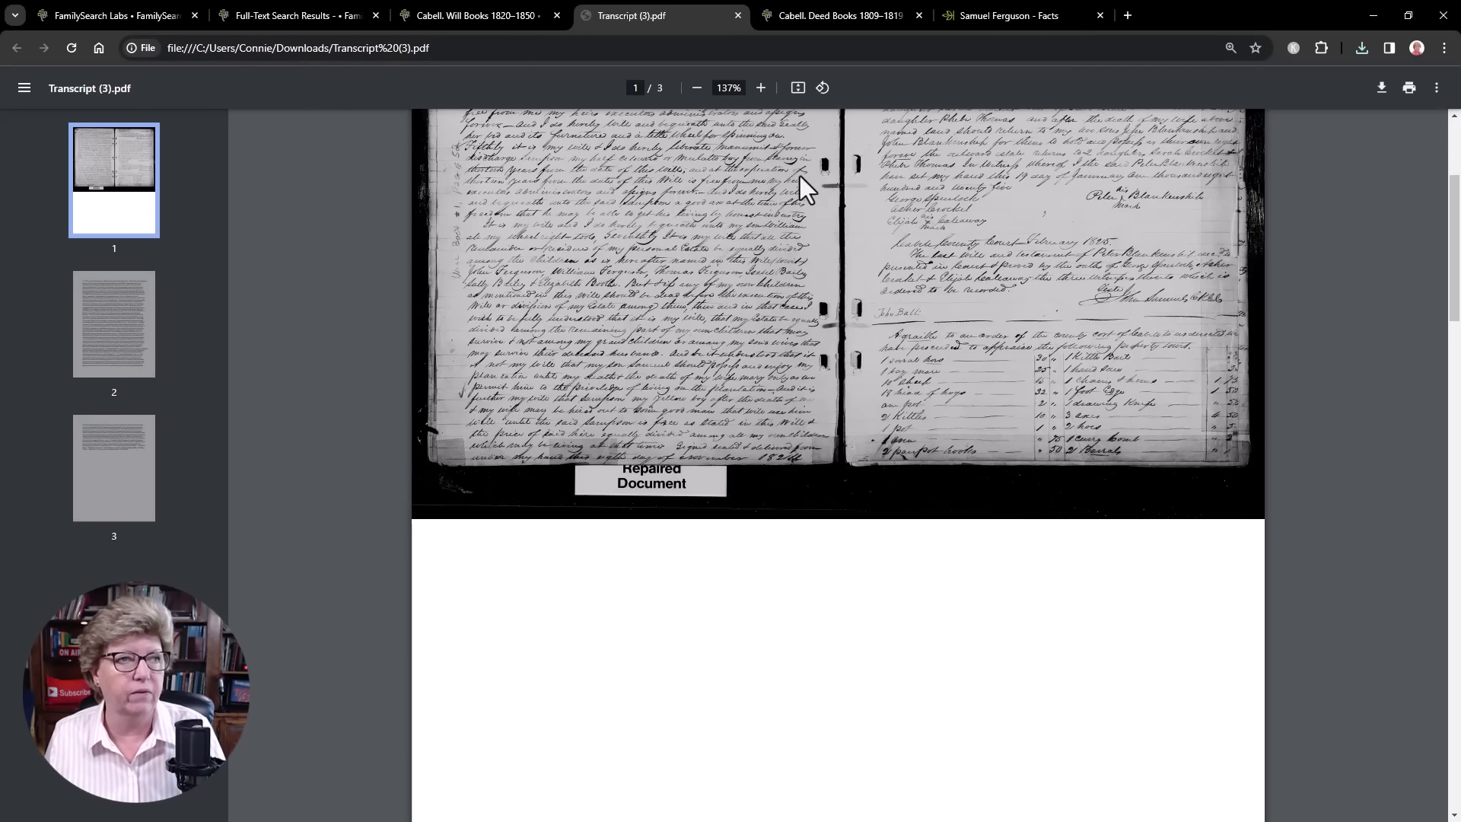
- Save the PDF to 1 GENEALOGY ARCHIVES Docs and Images > FERGUSON > FERGUSON Ensign Samuel, renamed starting 'FERG'
click(1381, 88)
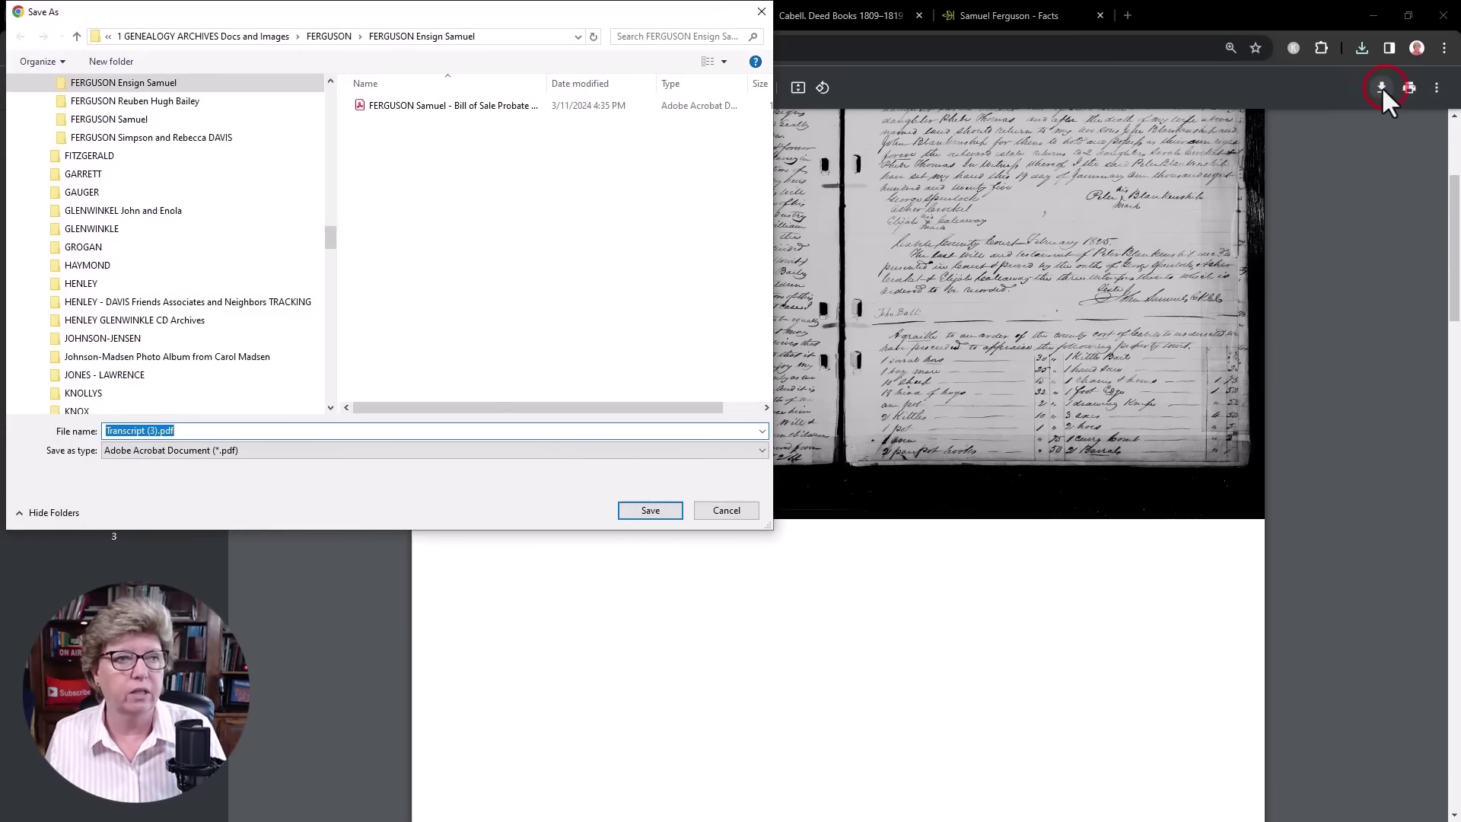
drag(329, 236, 330, 118)
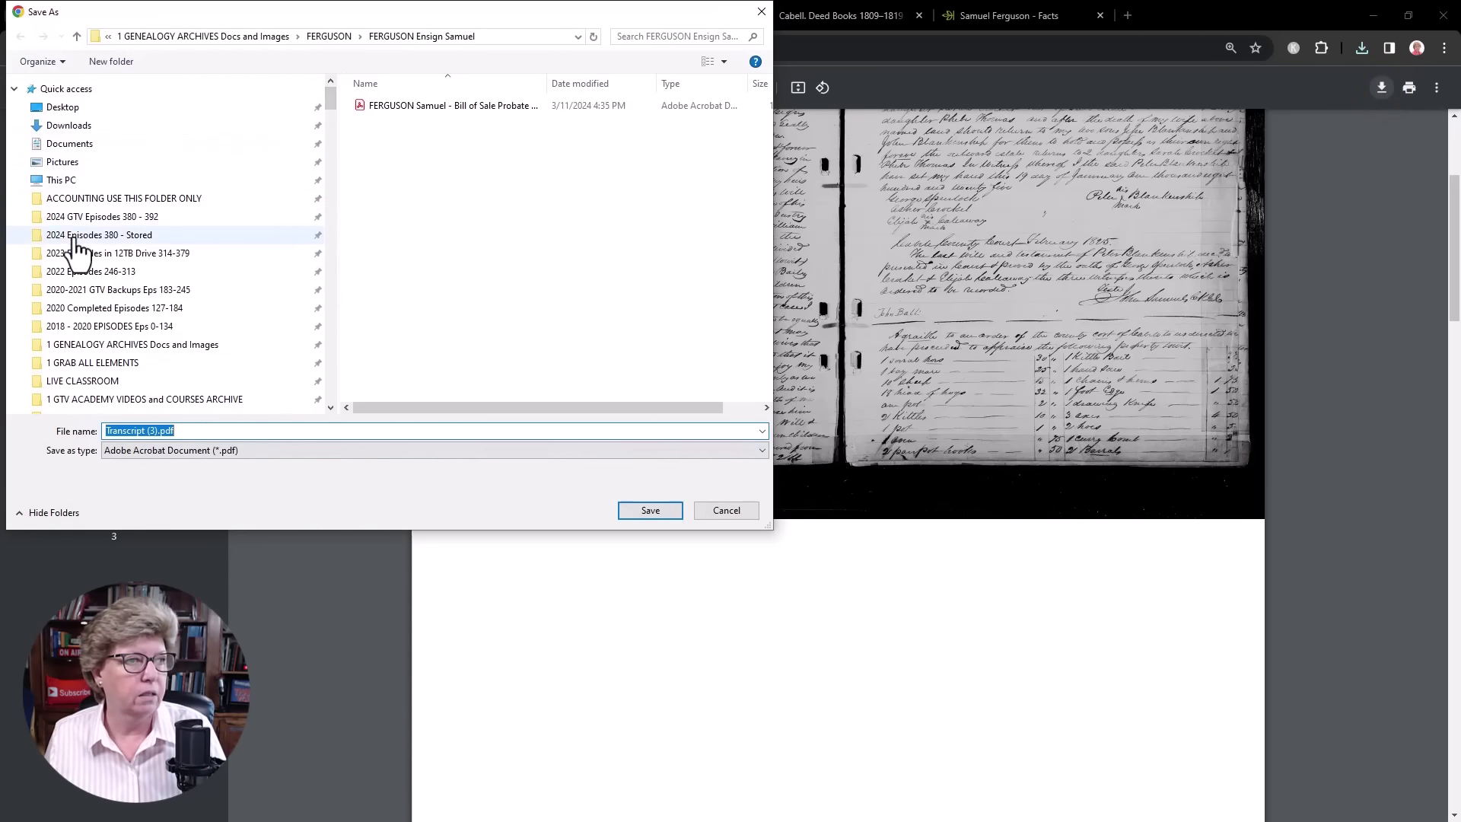
click(112, 343)
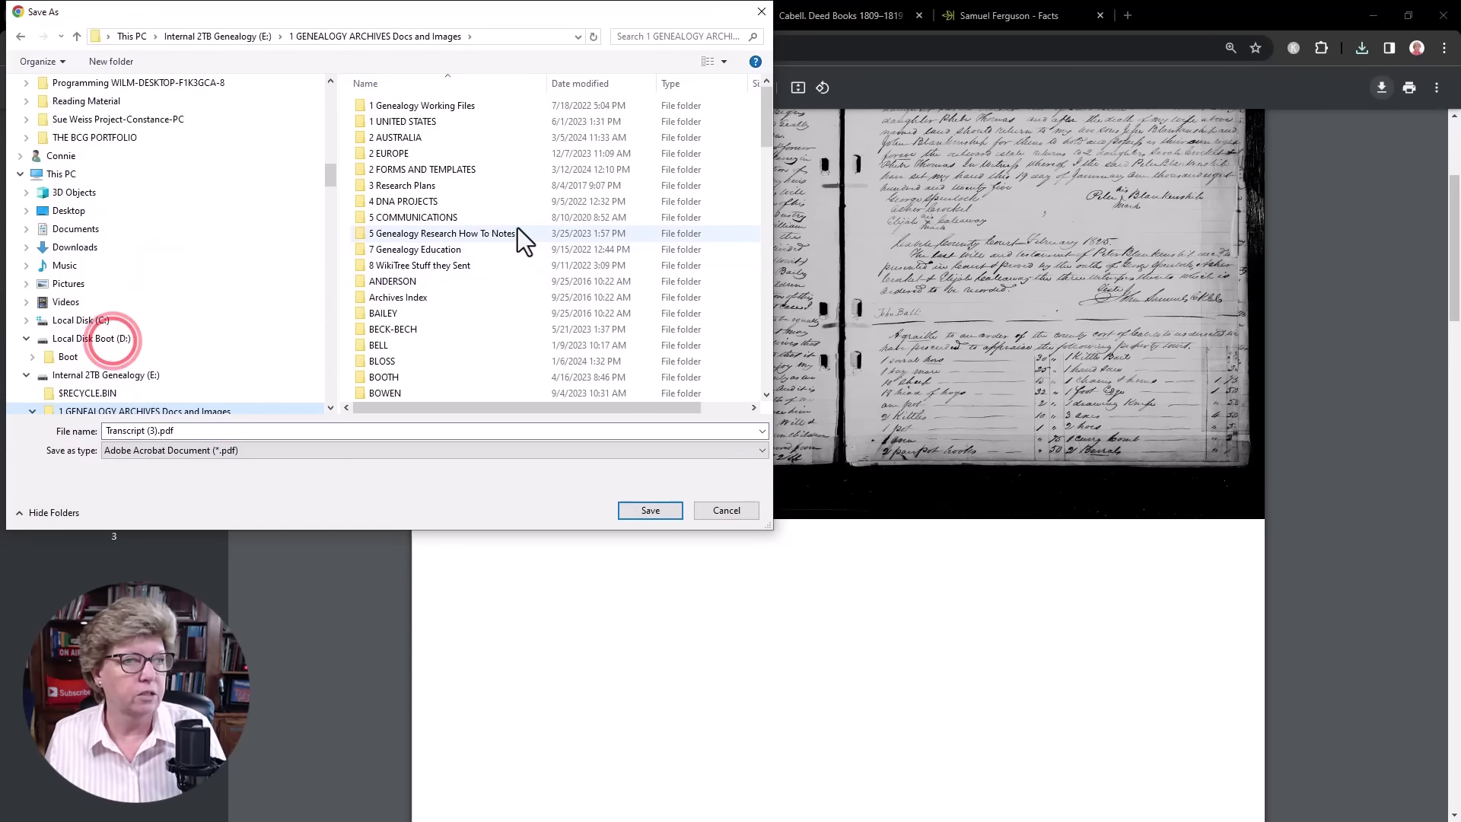
scroll(518, 227, down, 8)
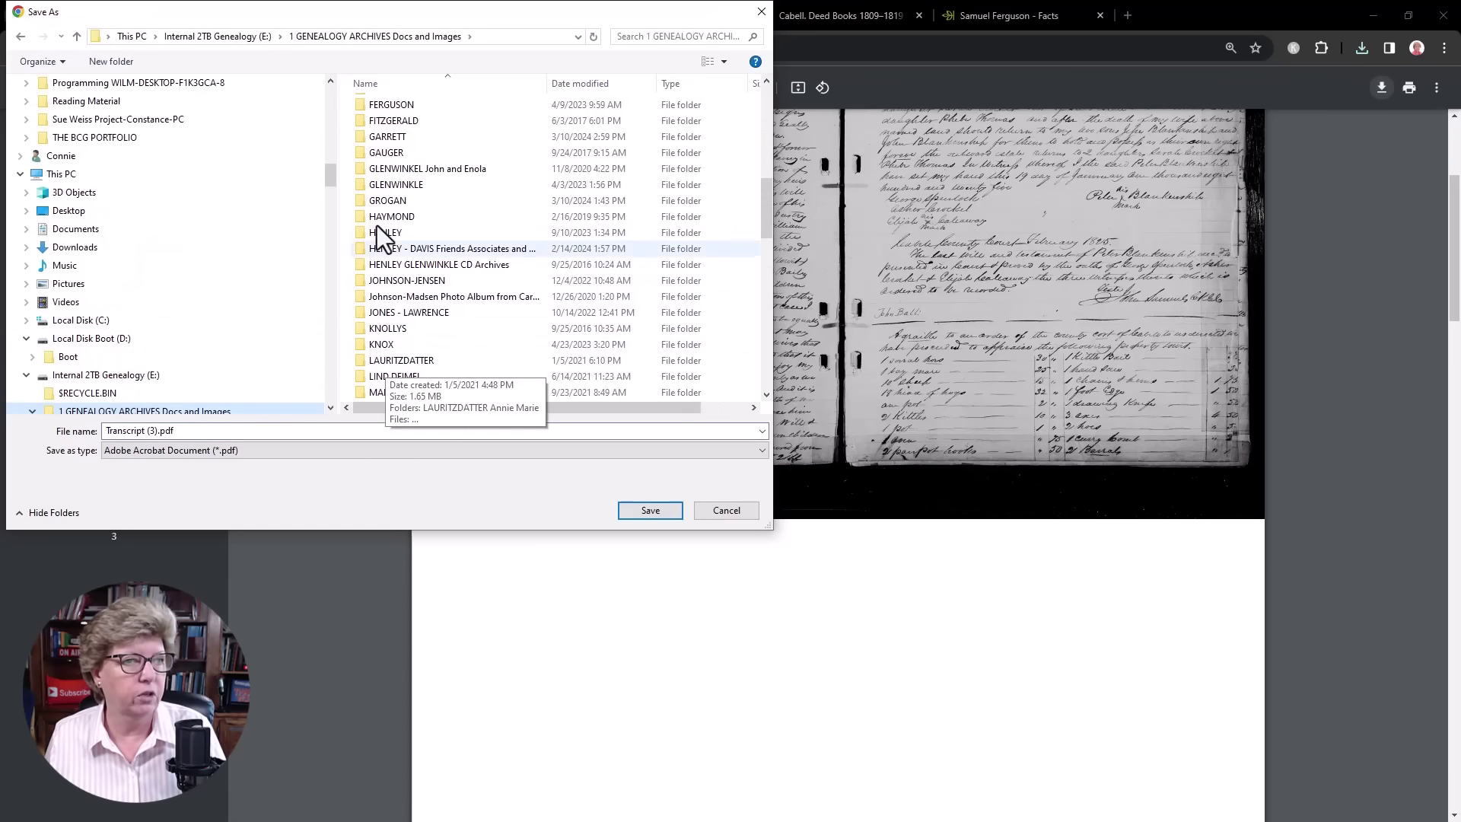
scroll(426, 235, up, 1)
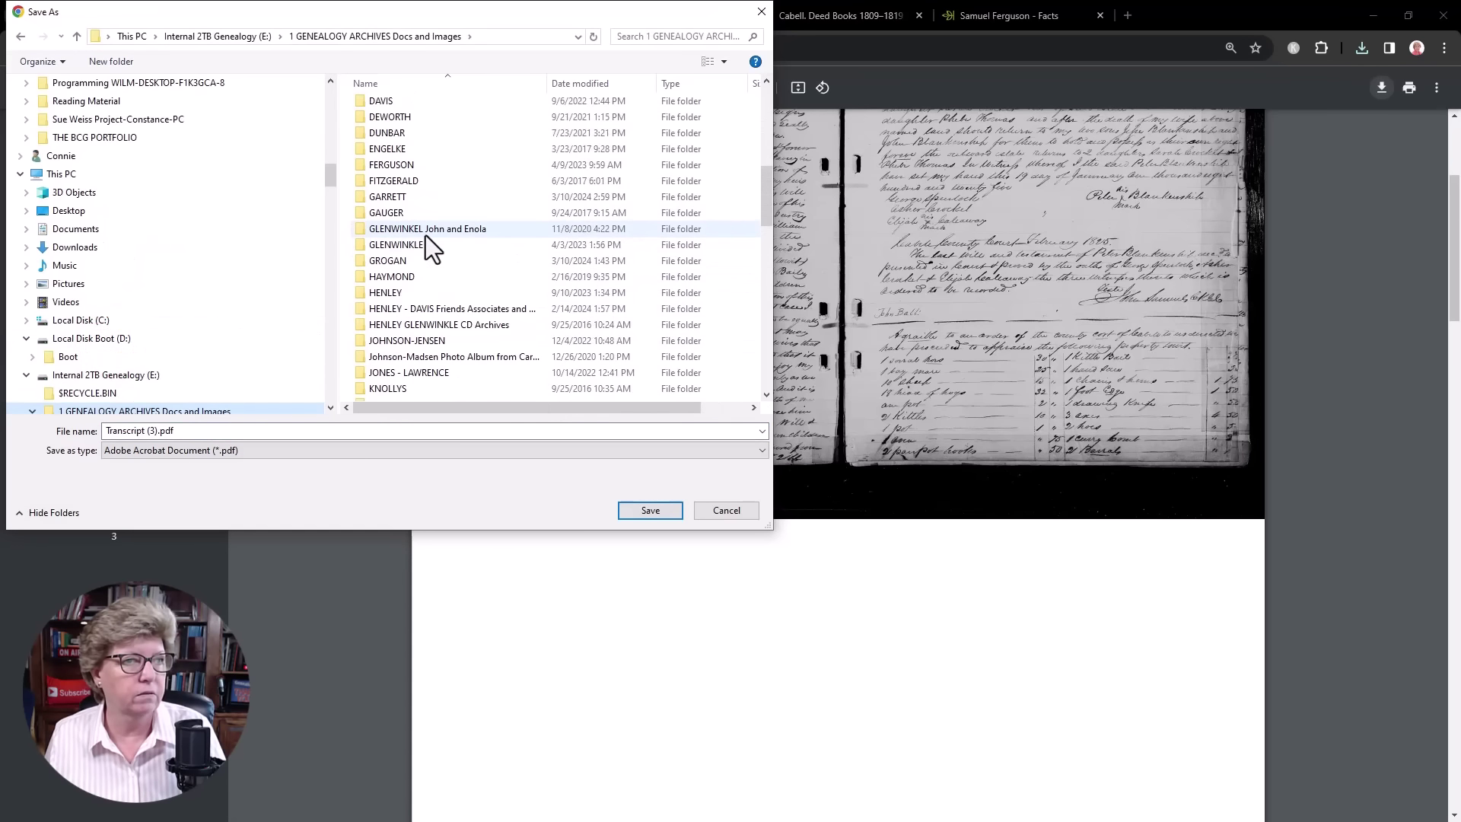
double_click(388, 163)
double_click(486, 126)
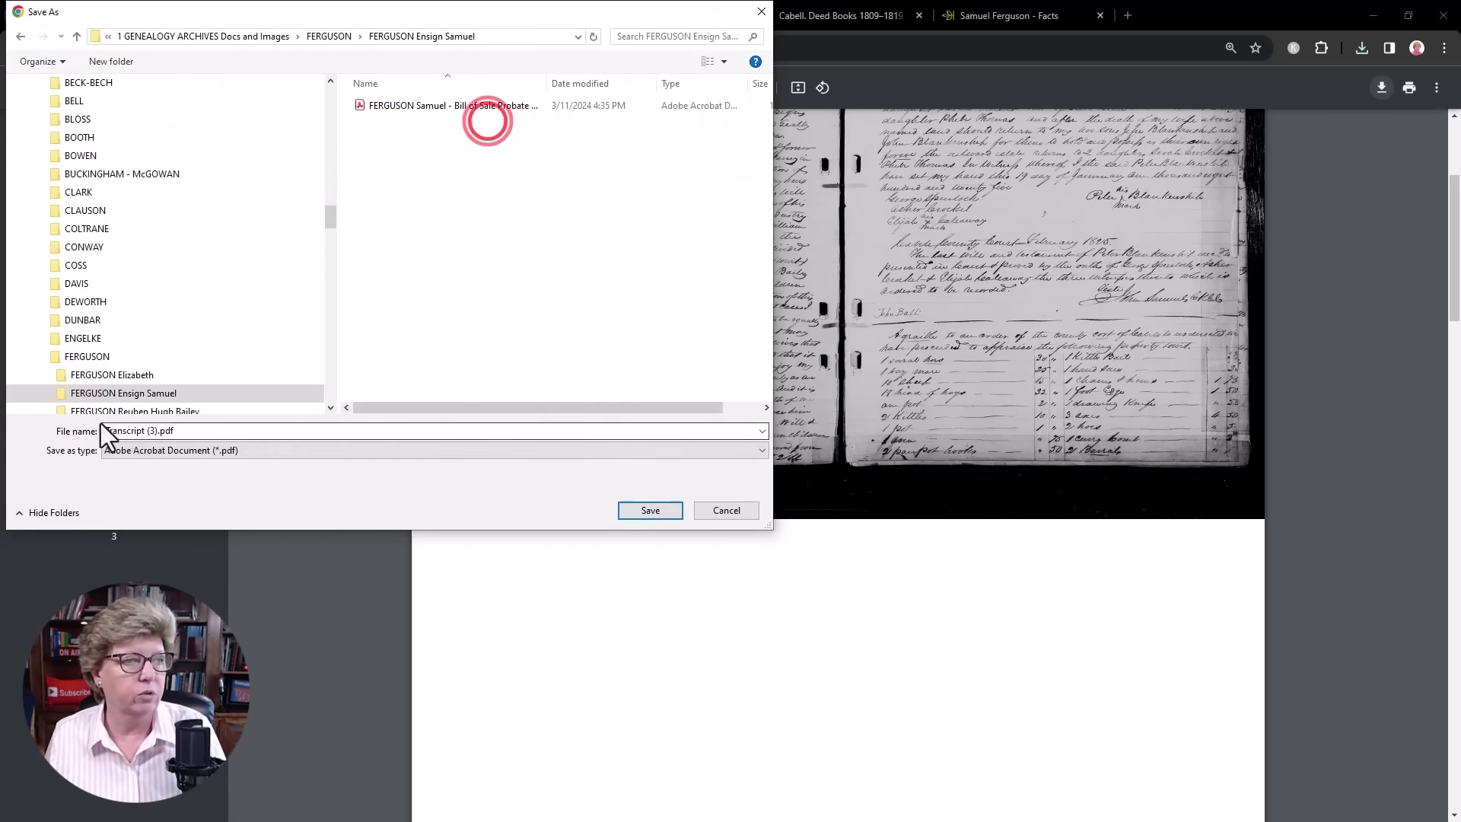
click(293, 430)
text(FERG)
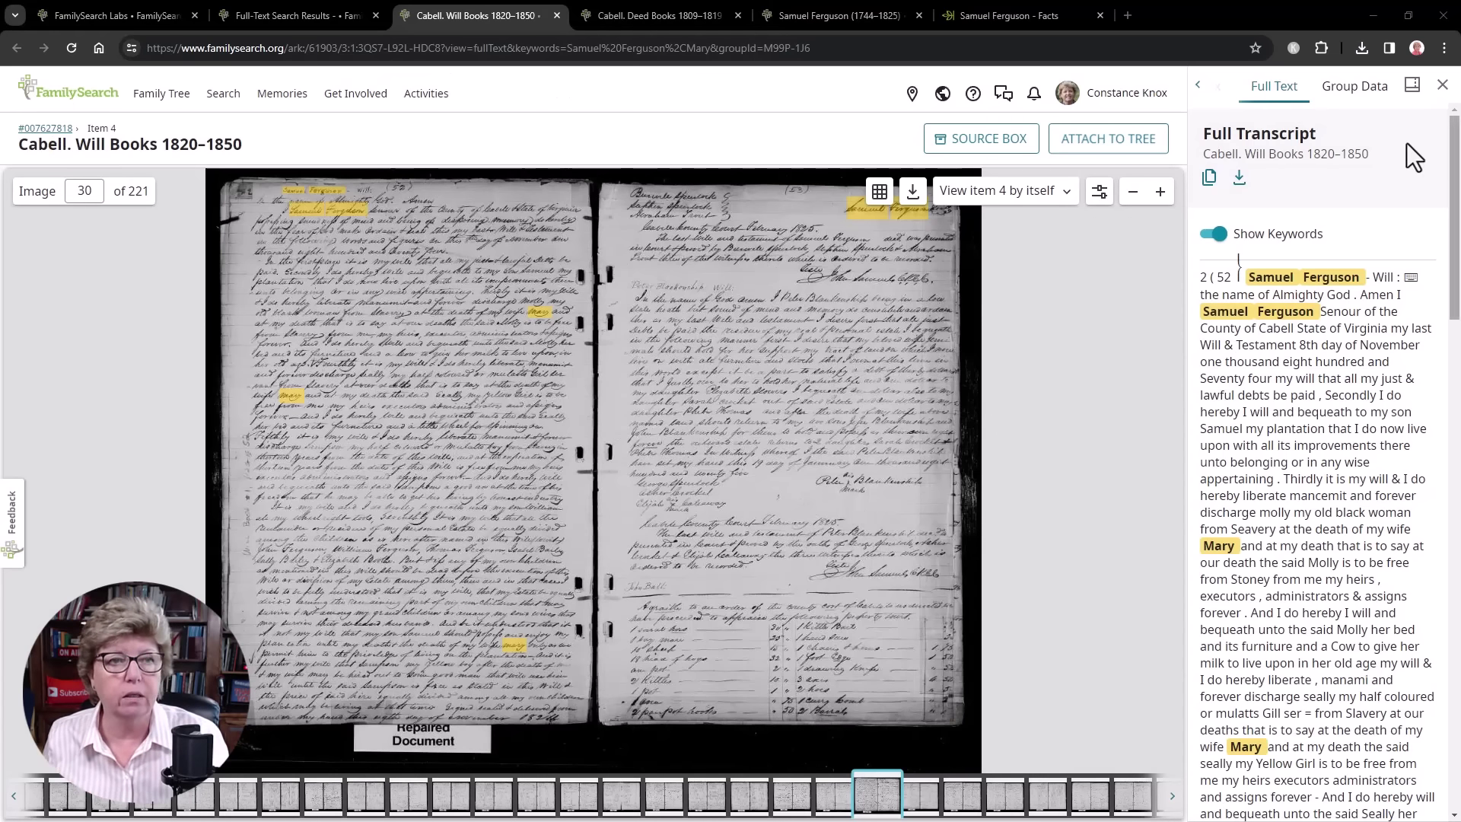
- Show the Group Data panel, copy the Cabell Will Books citation, and select the record's web address
click(1198, 85)
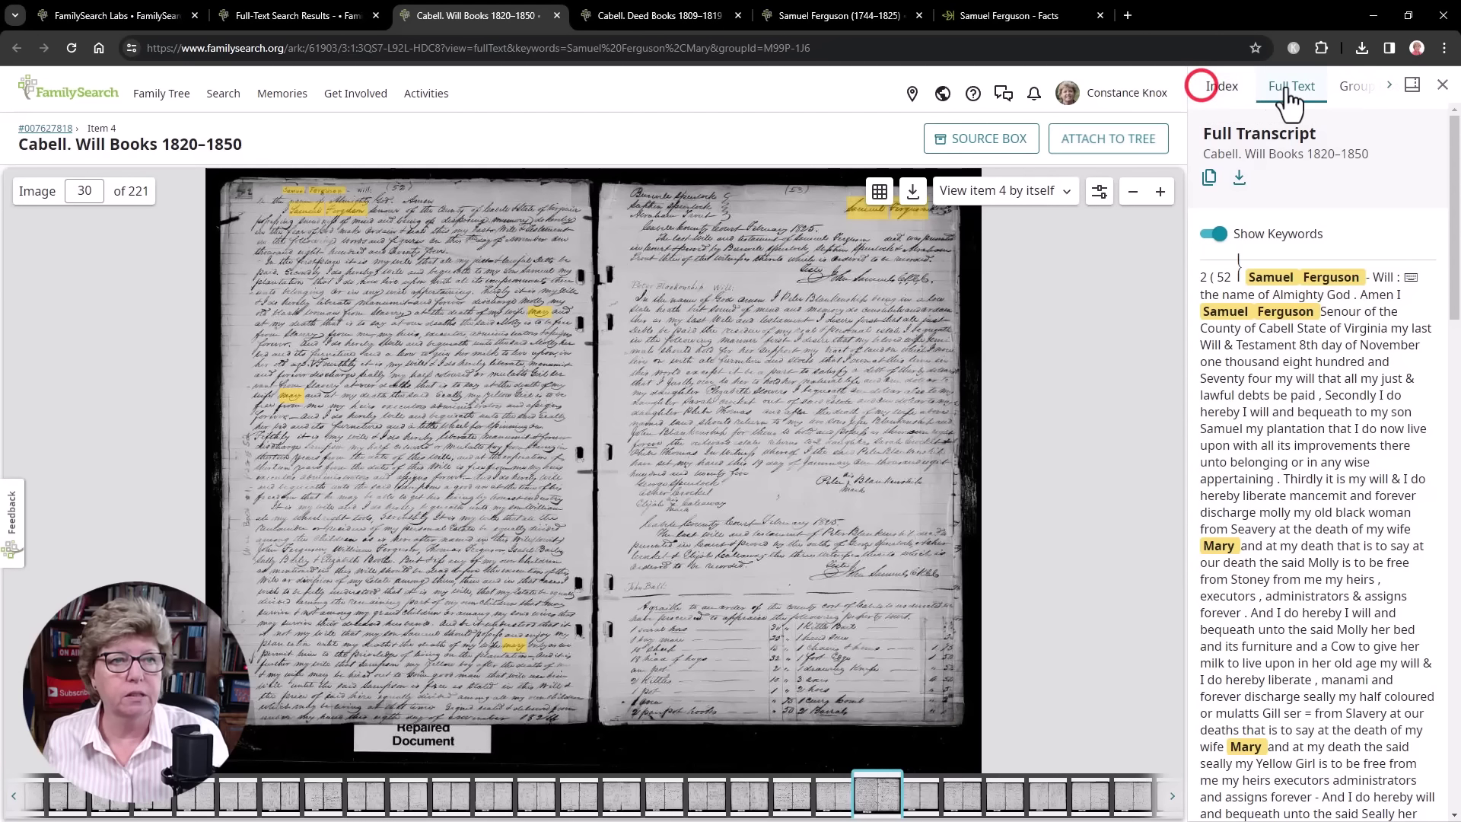
click(1389, 86)
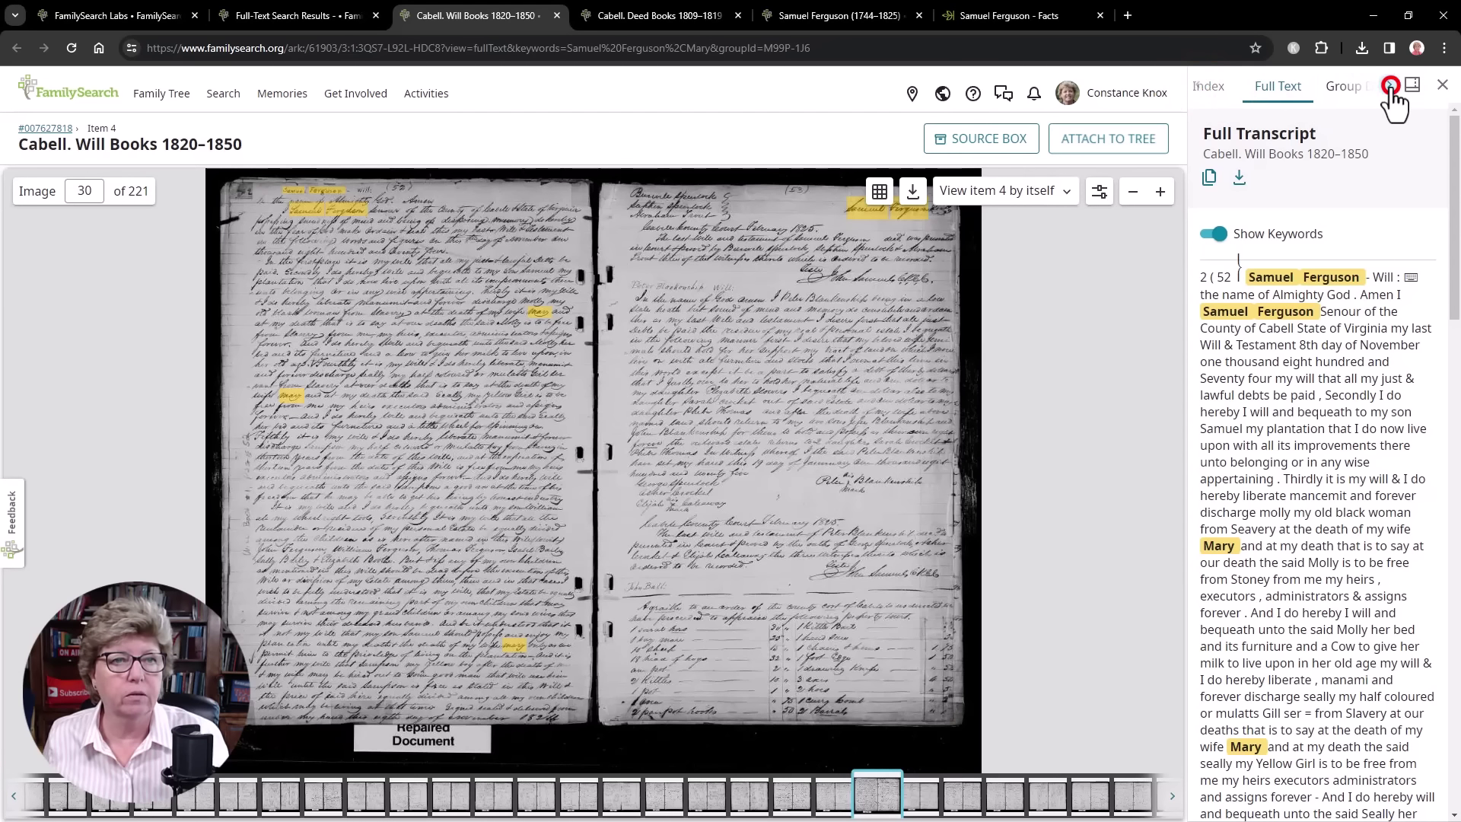
click(1343, 86)
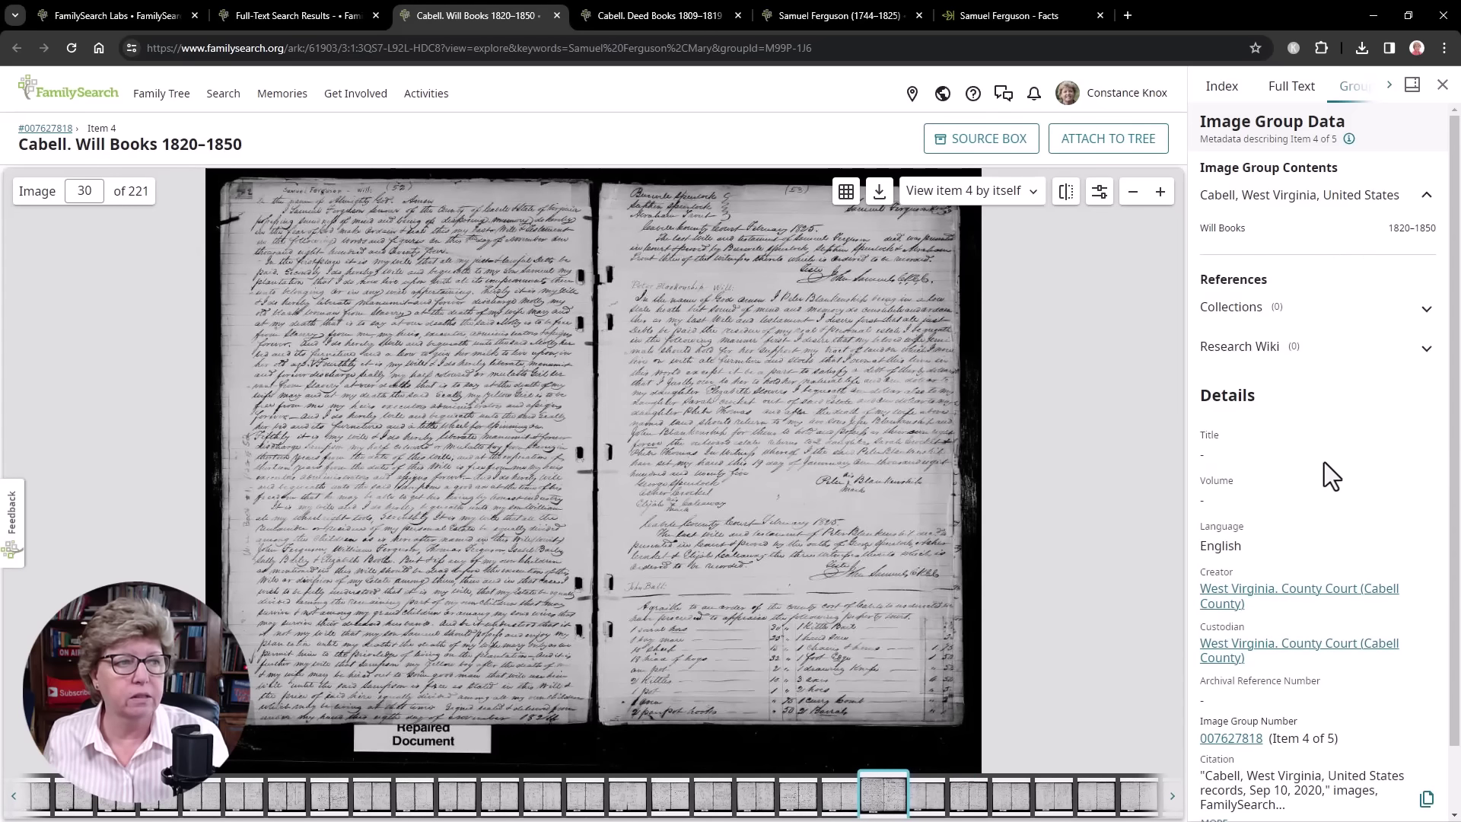
click(1426, 348)
scroll(1437, 456, down, 2)
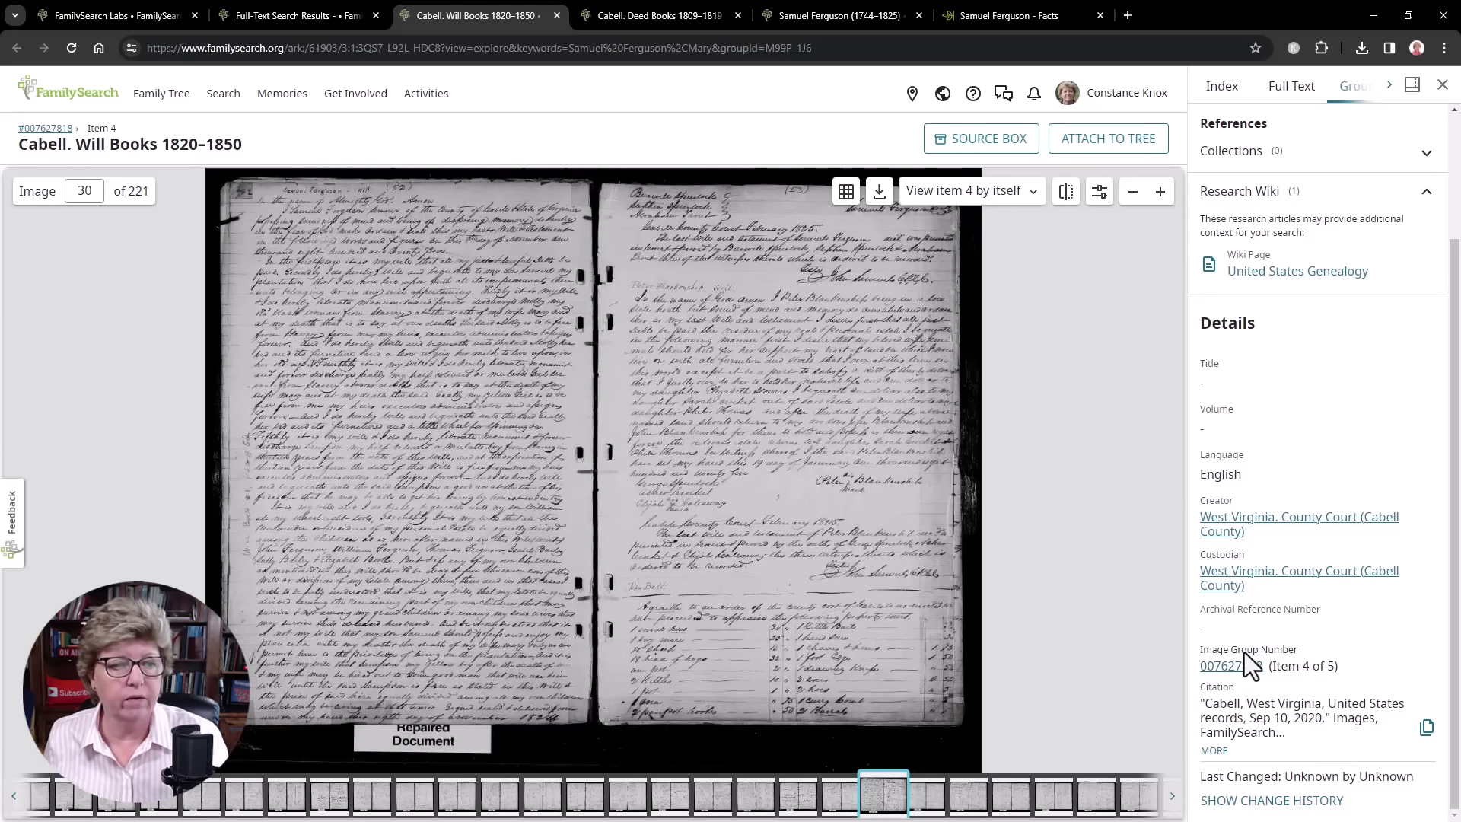
click(1426, 735)
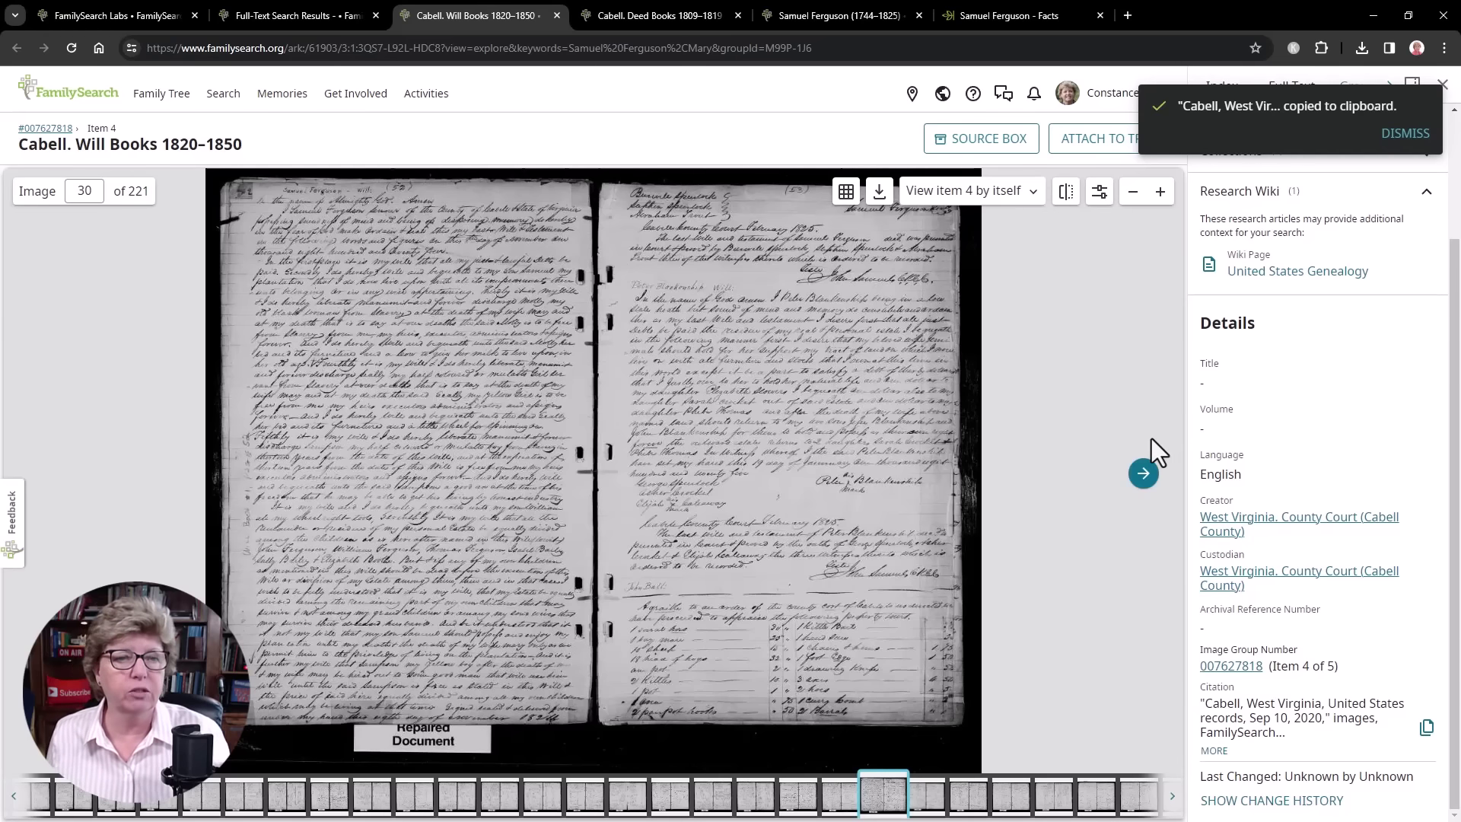
click(852, 49)
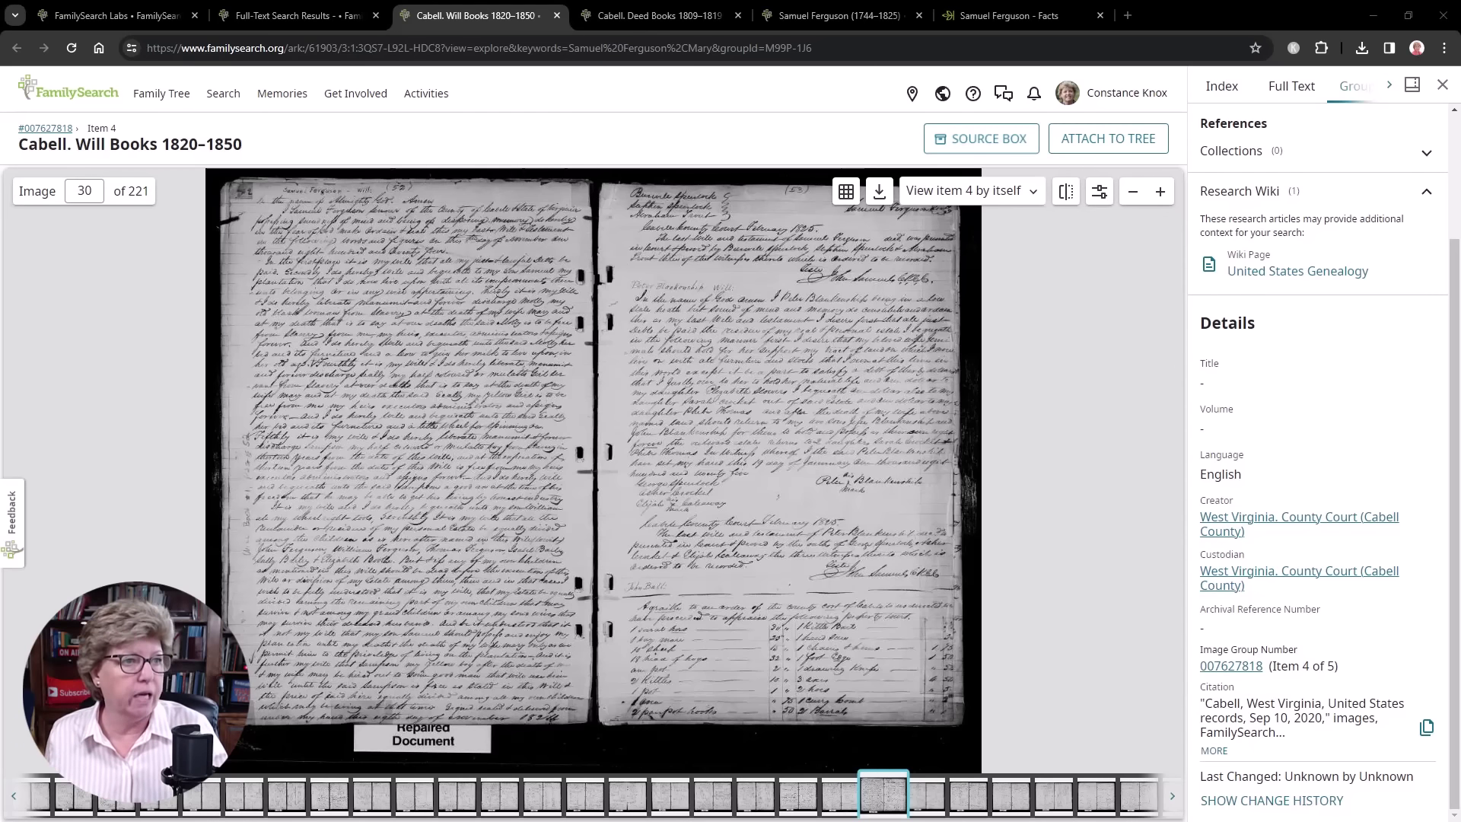
click(842, 48)
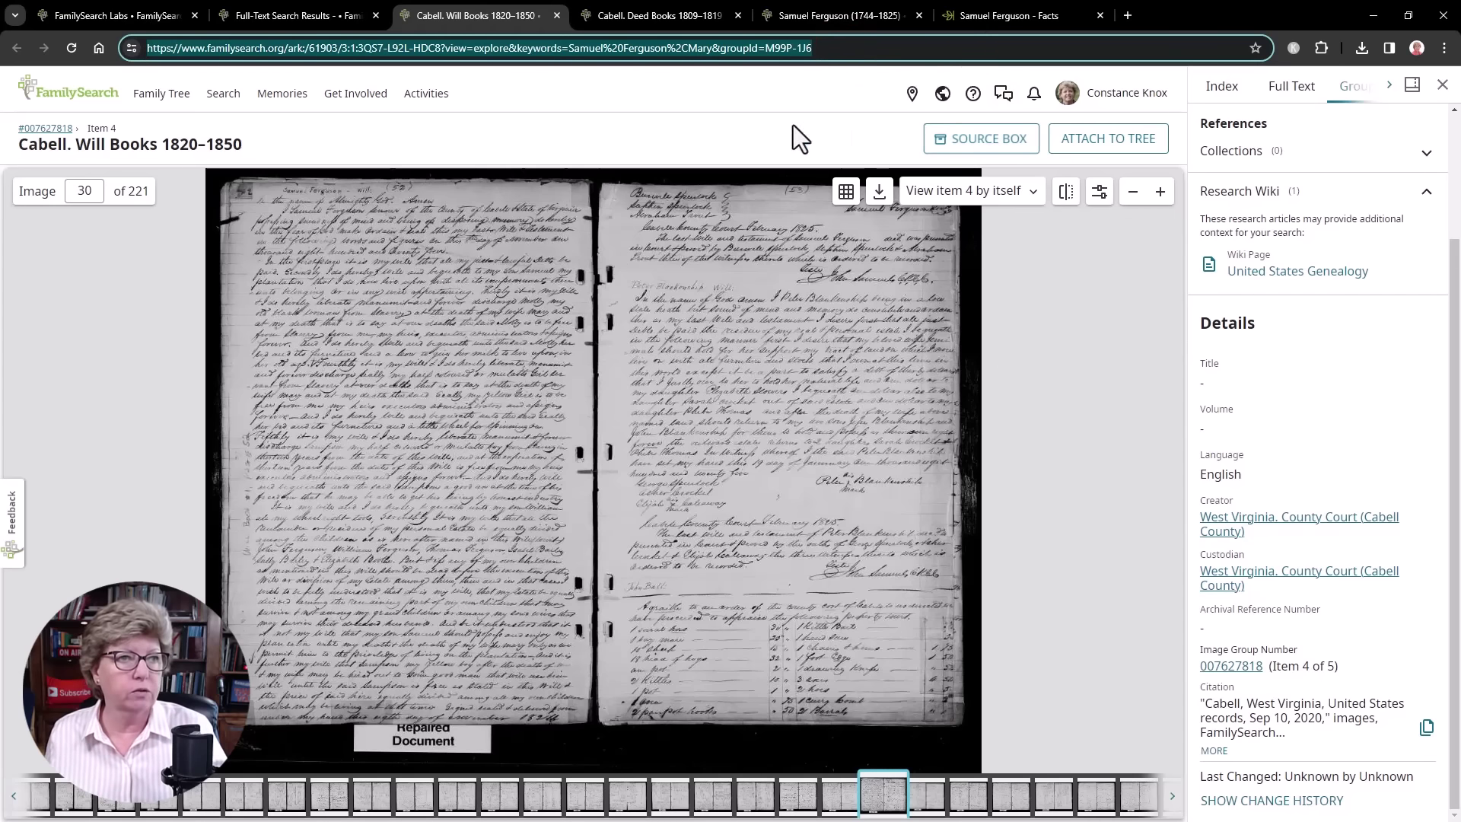
- Add the FamilySearch URL to Samuel Ferguson's Ancestry Facts page as web link 'Will for Samuel Ferguson'
click(1012, 13)
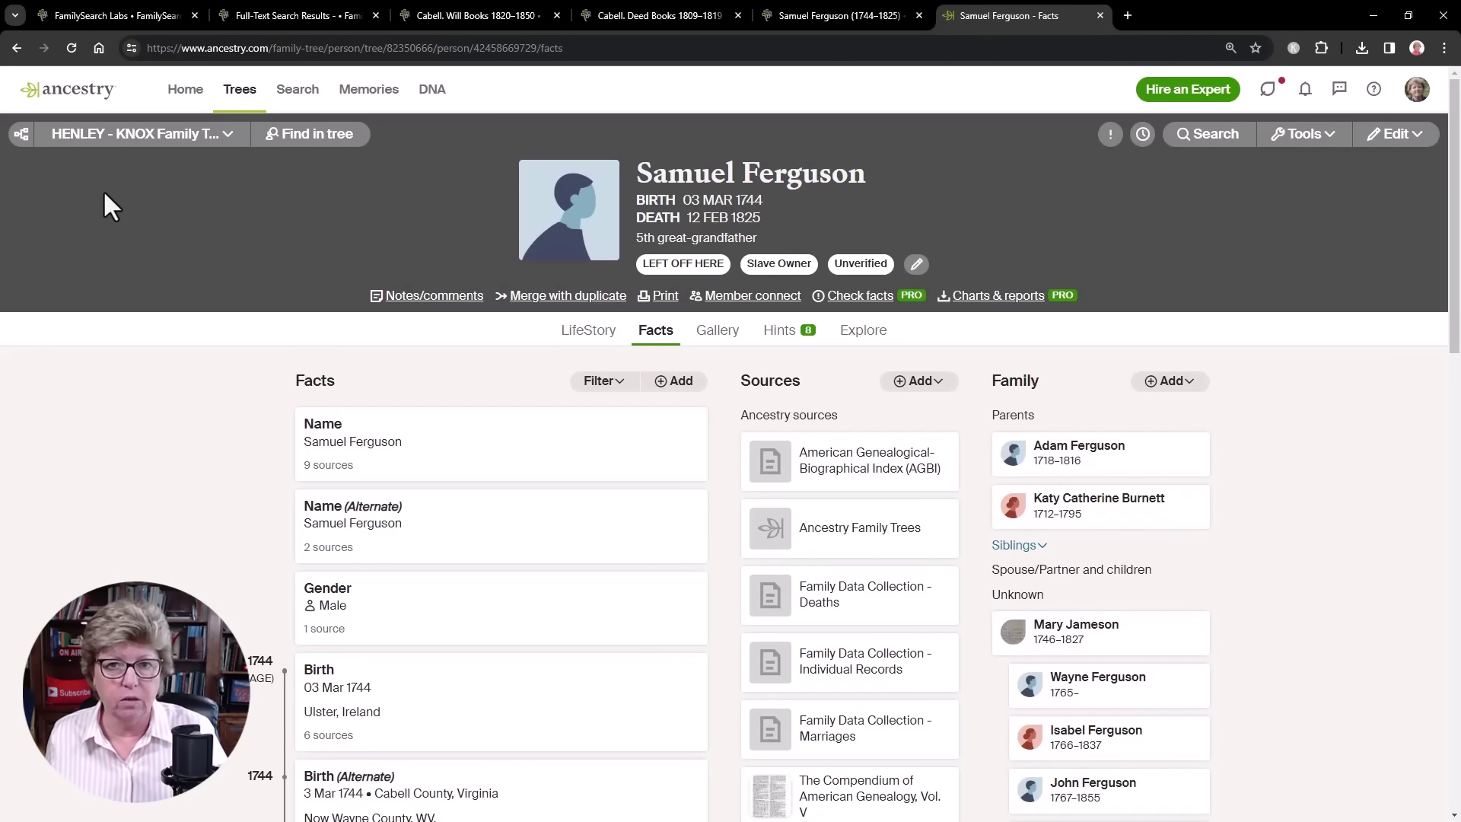
click(919, 381)
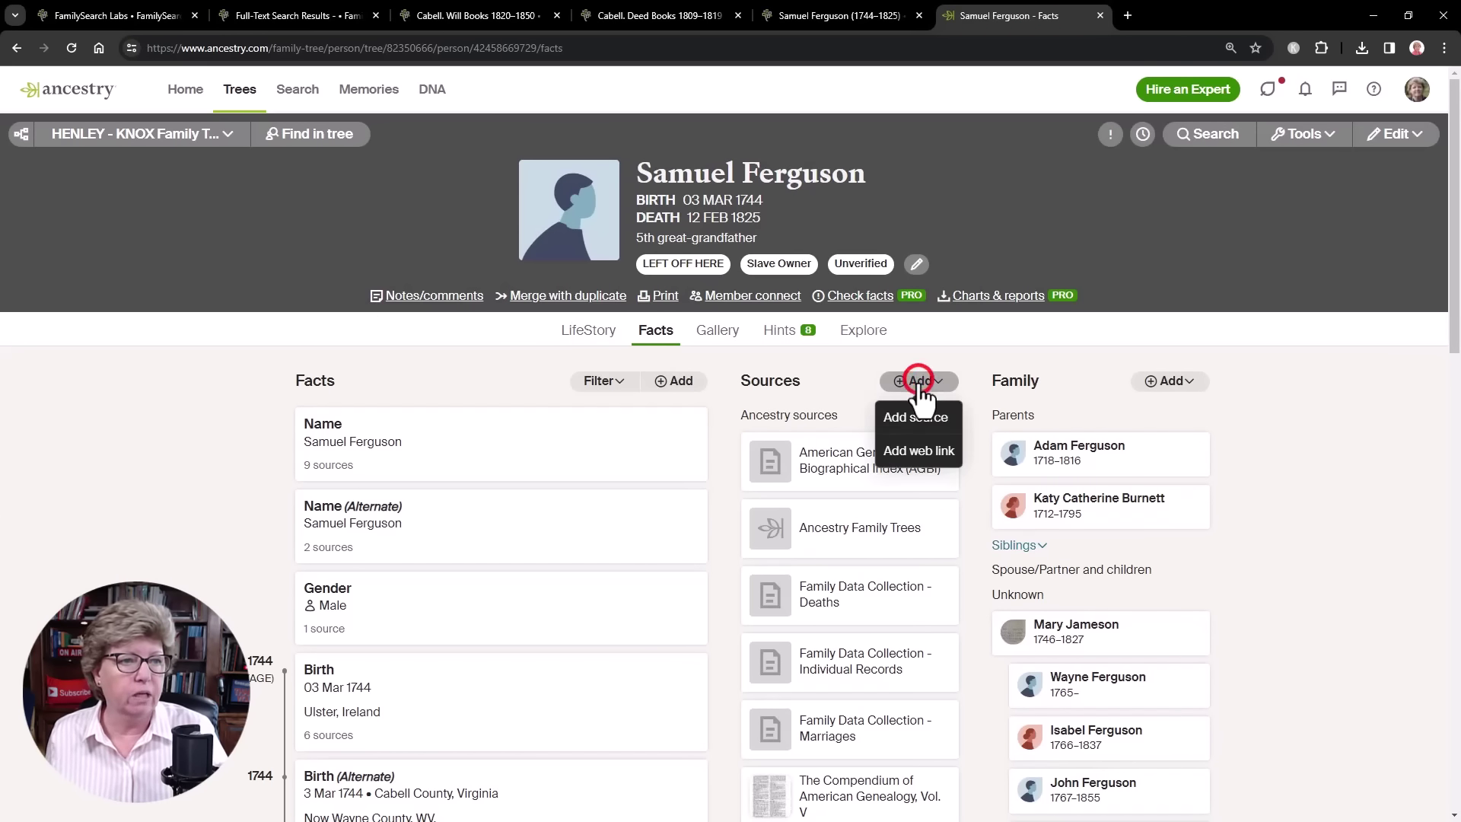
click(919, 451)
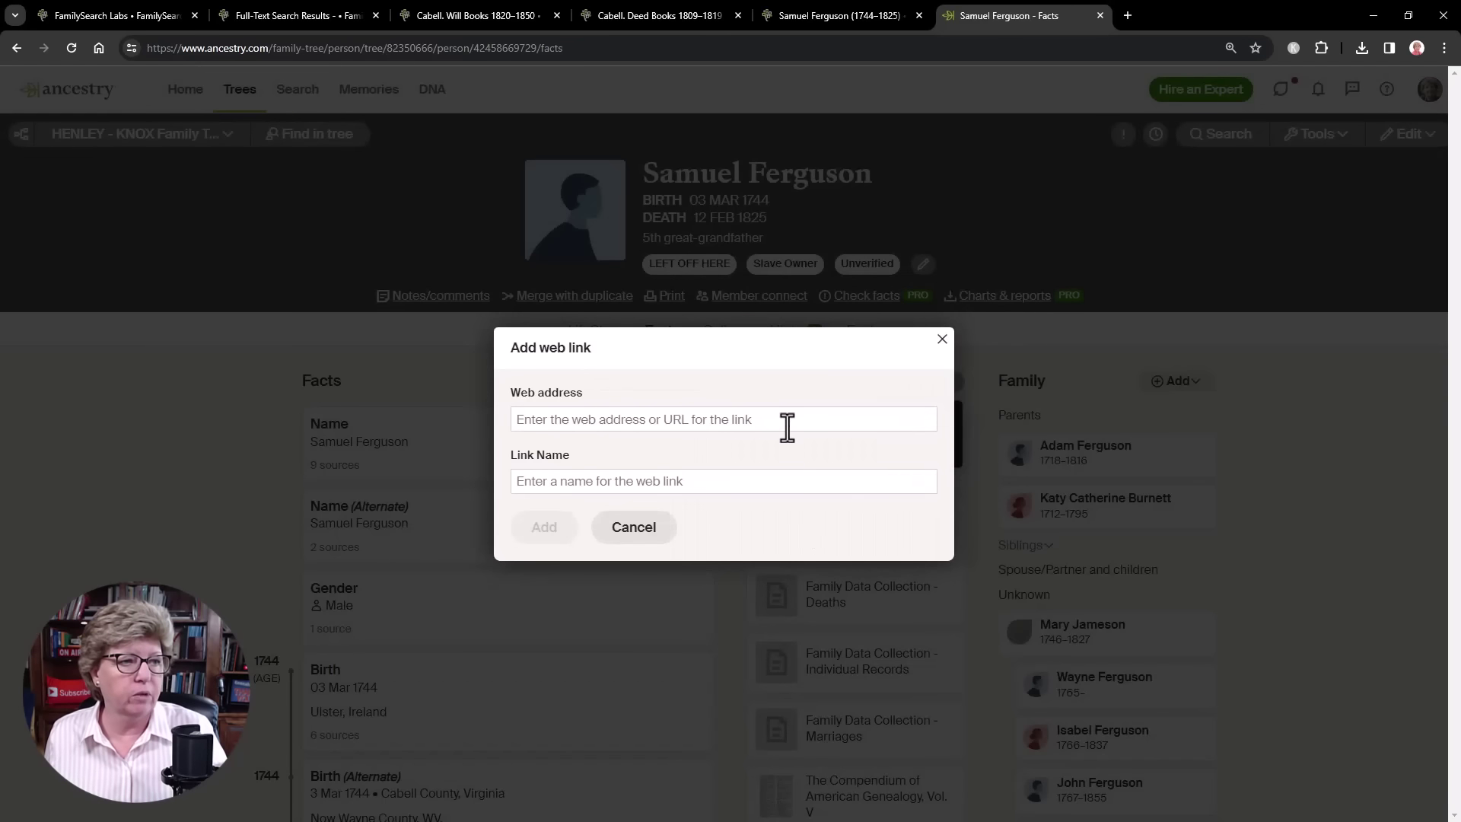
click(787, 423)
key(ctrl+v)
click(759, 475)
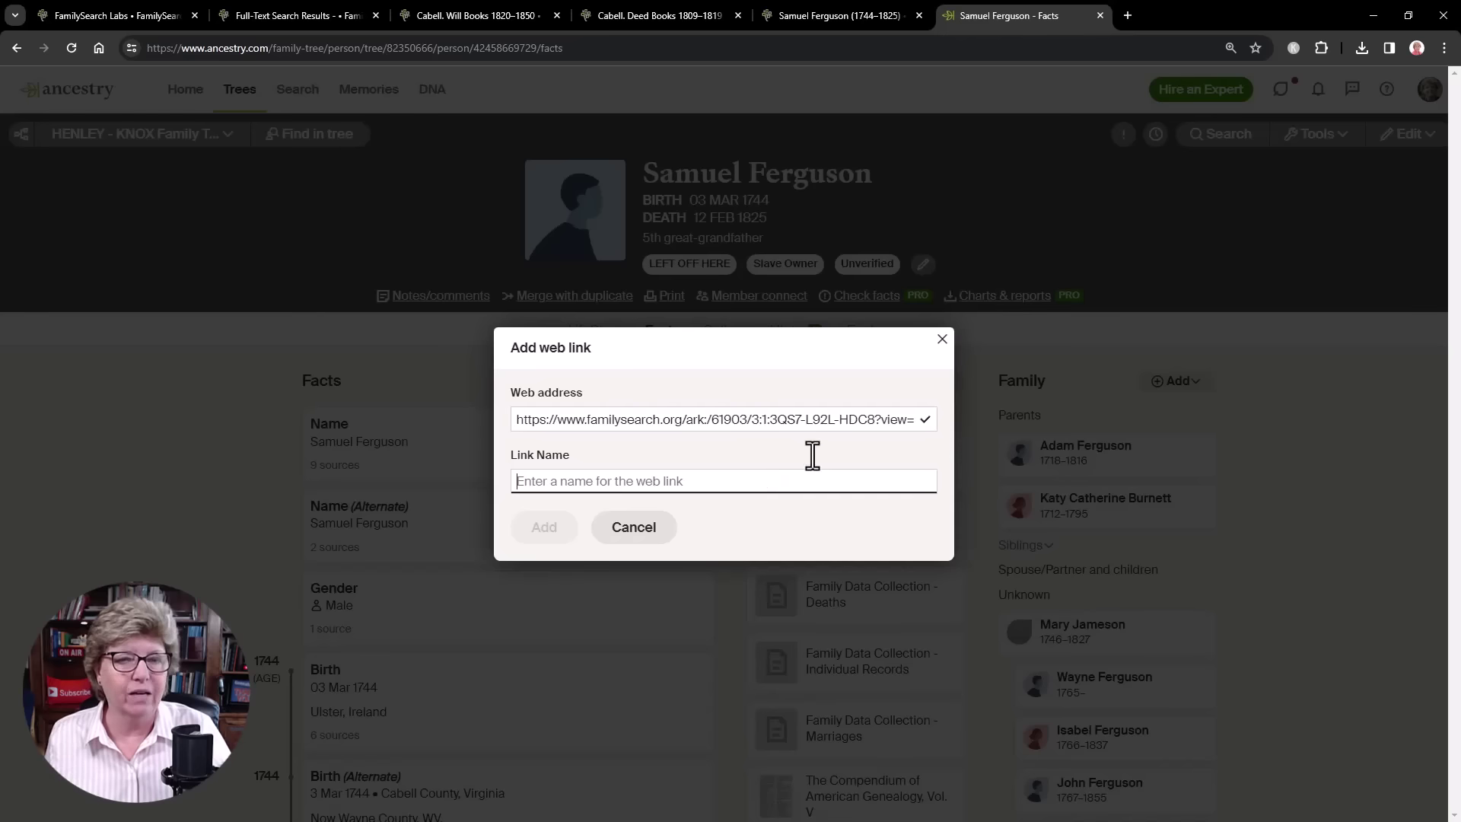
key(ctrl+v)
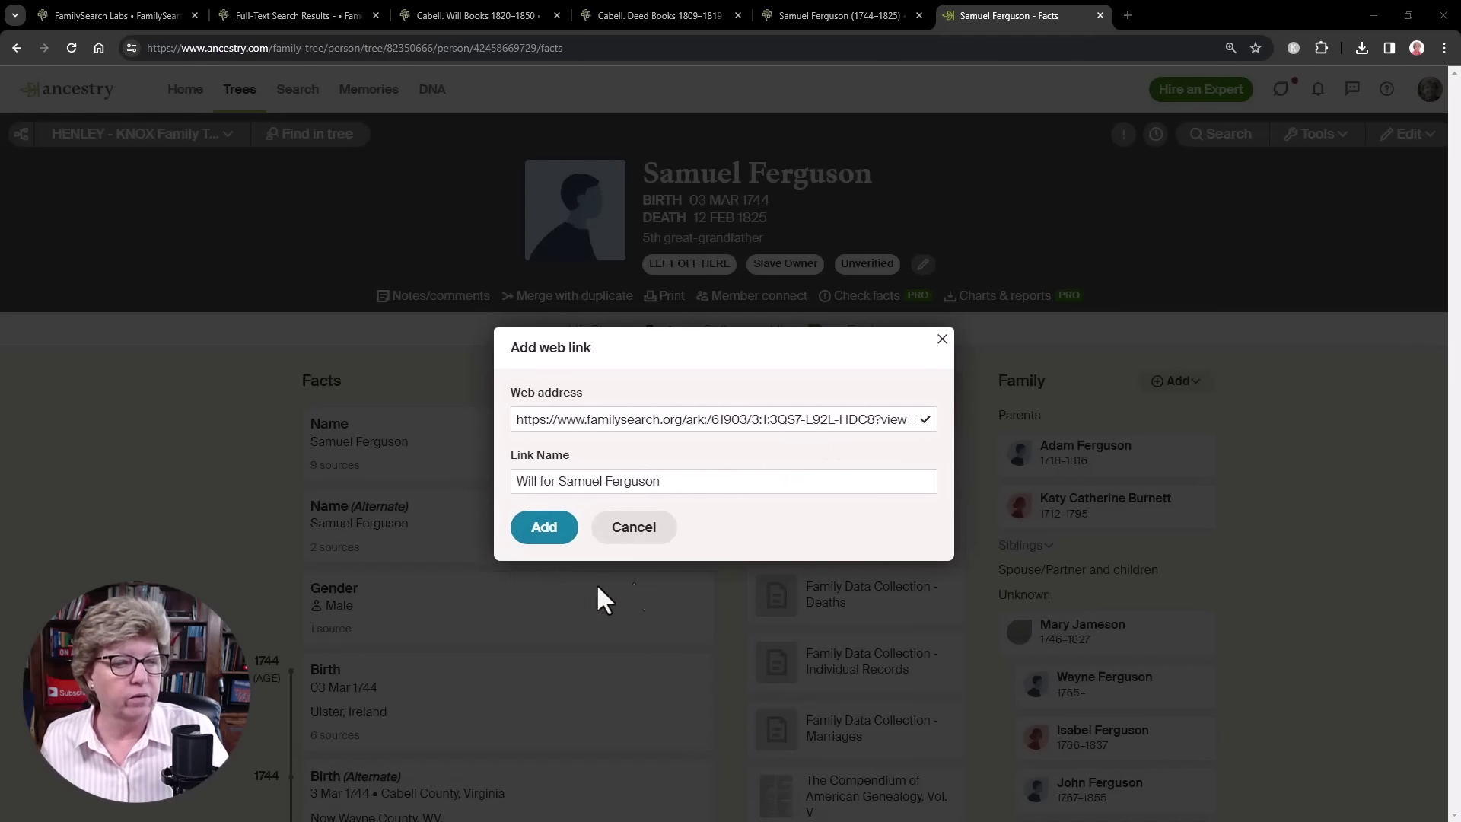
click(547, 536)
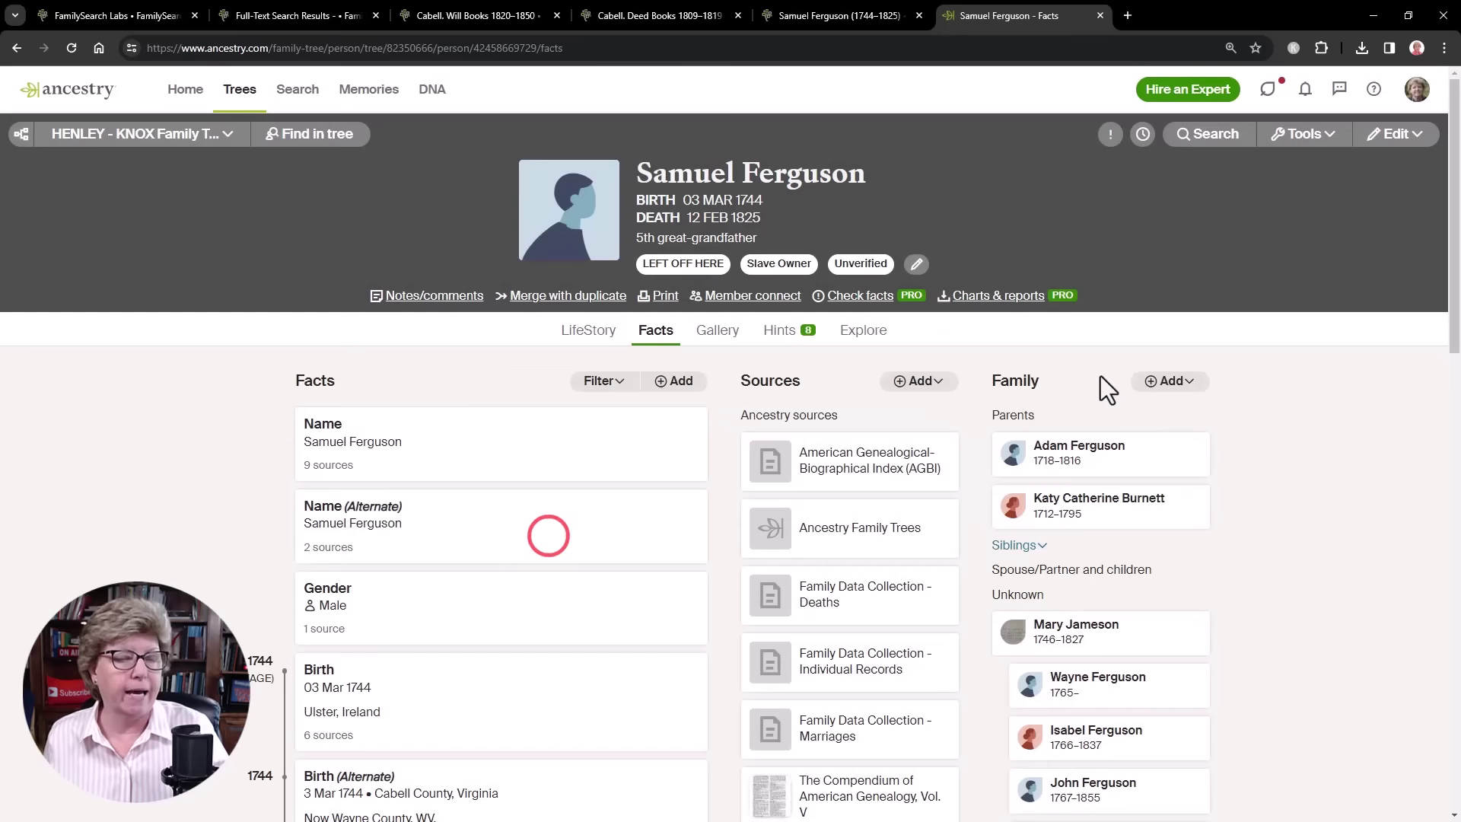
drag(1450, 145, 1426, 662)
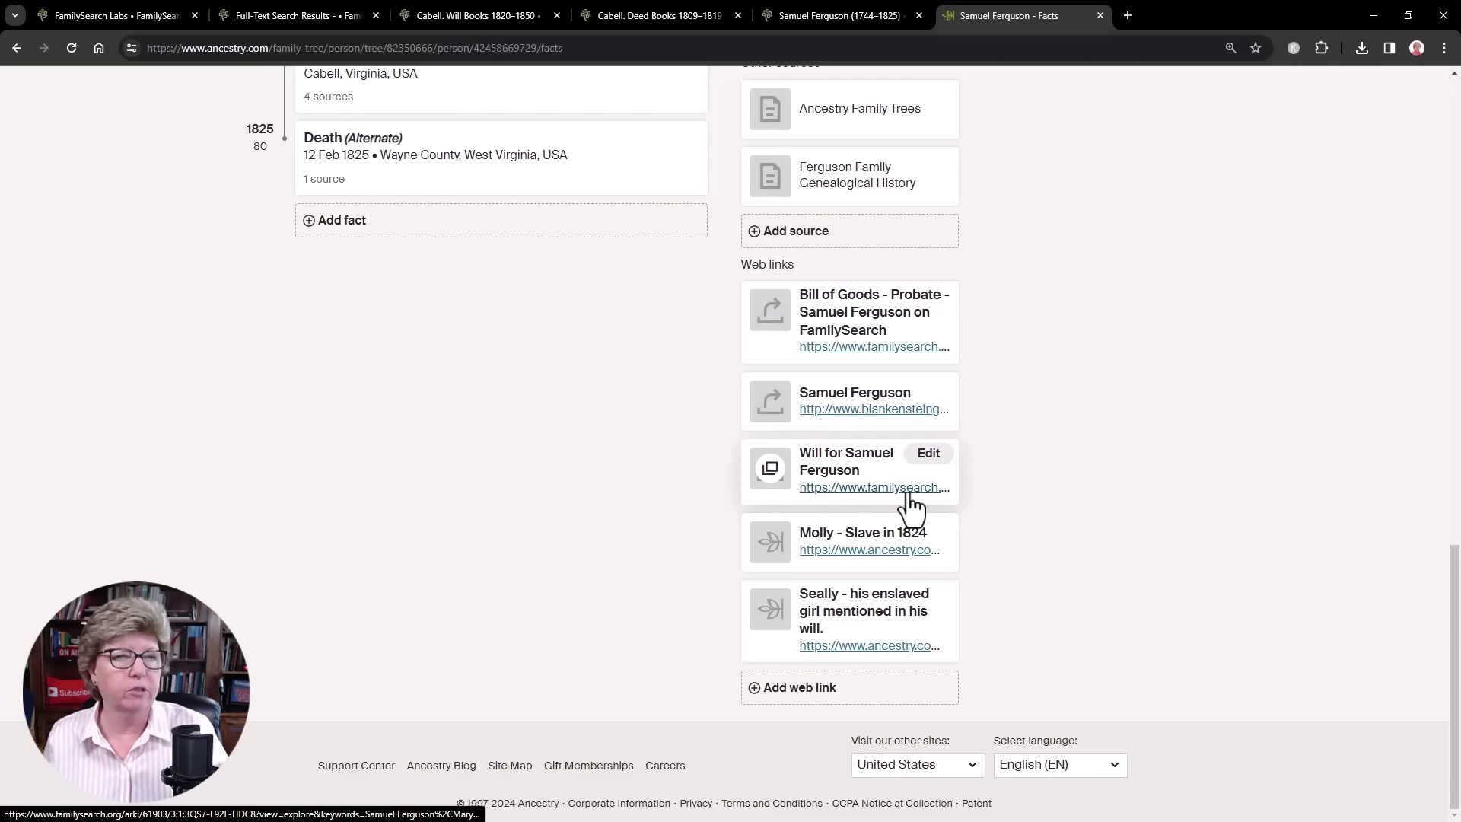
key(ctrl+3)
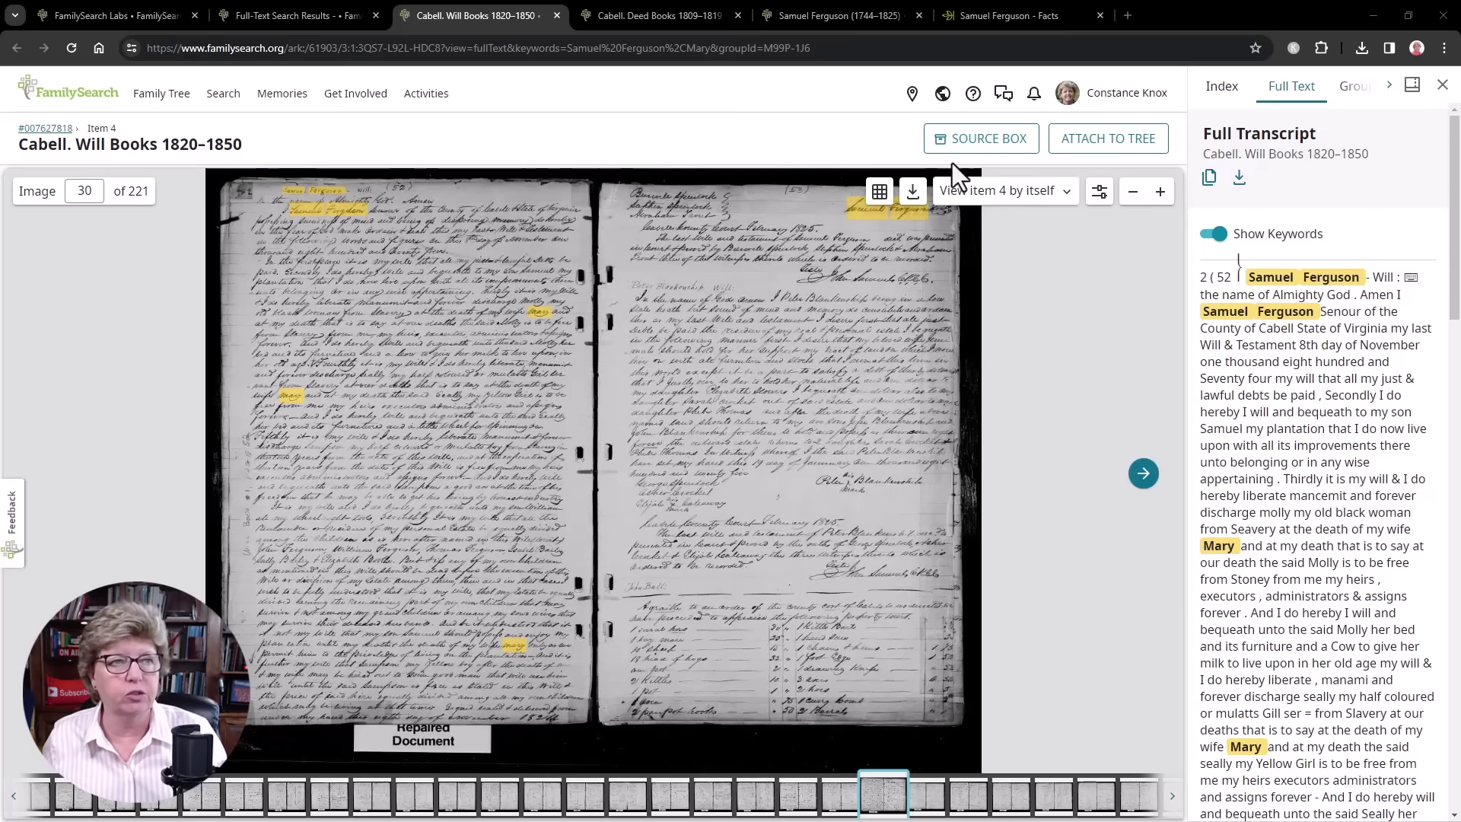
click(1124, 142)
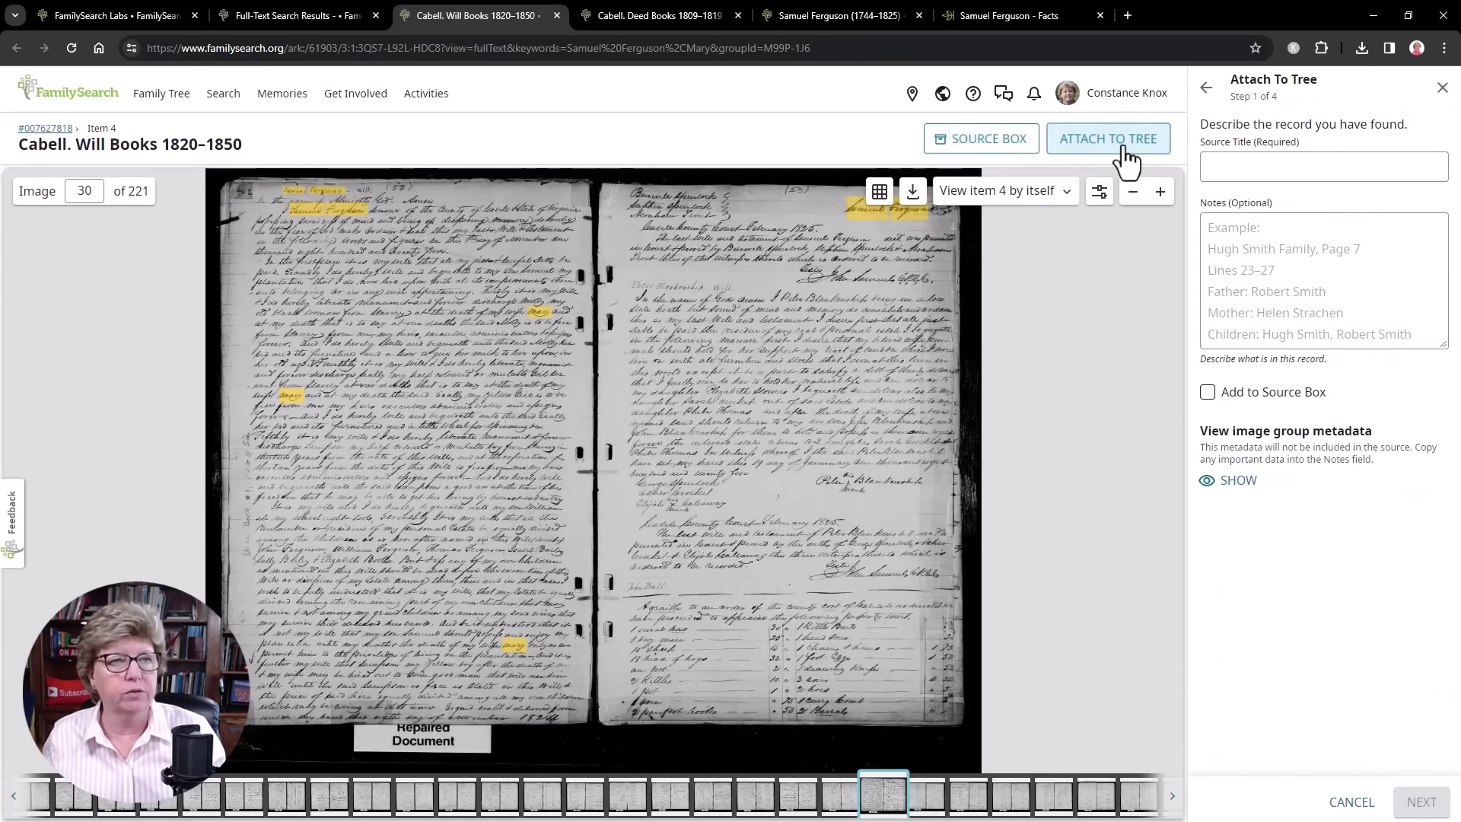
click(1294, 168)
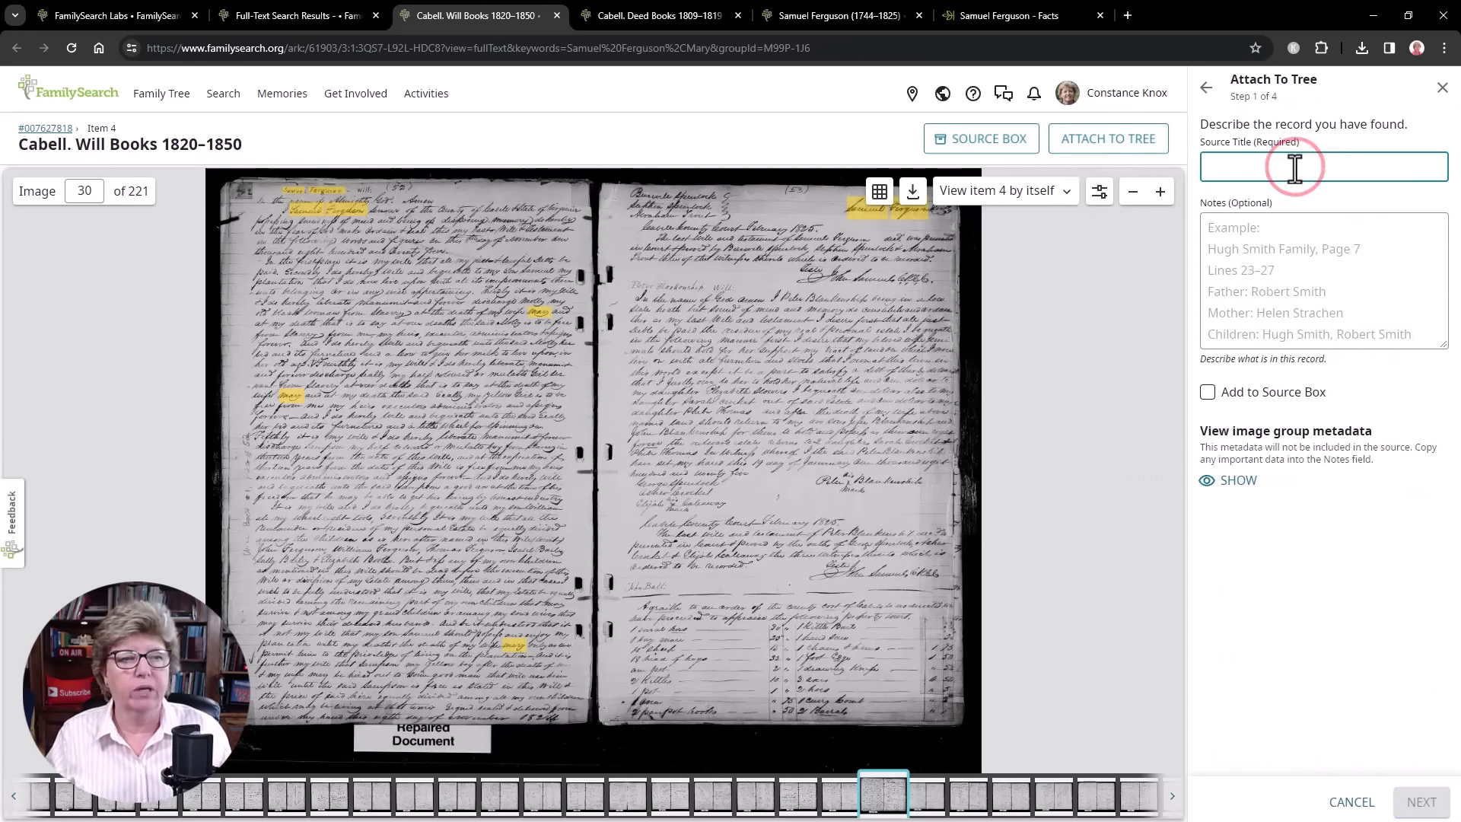
text(Will for Samuel Ferguson)
click(1210, 235)
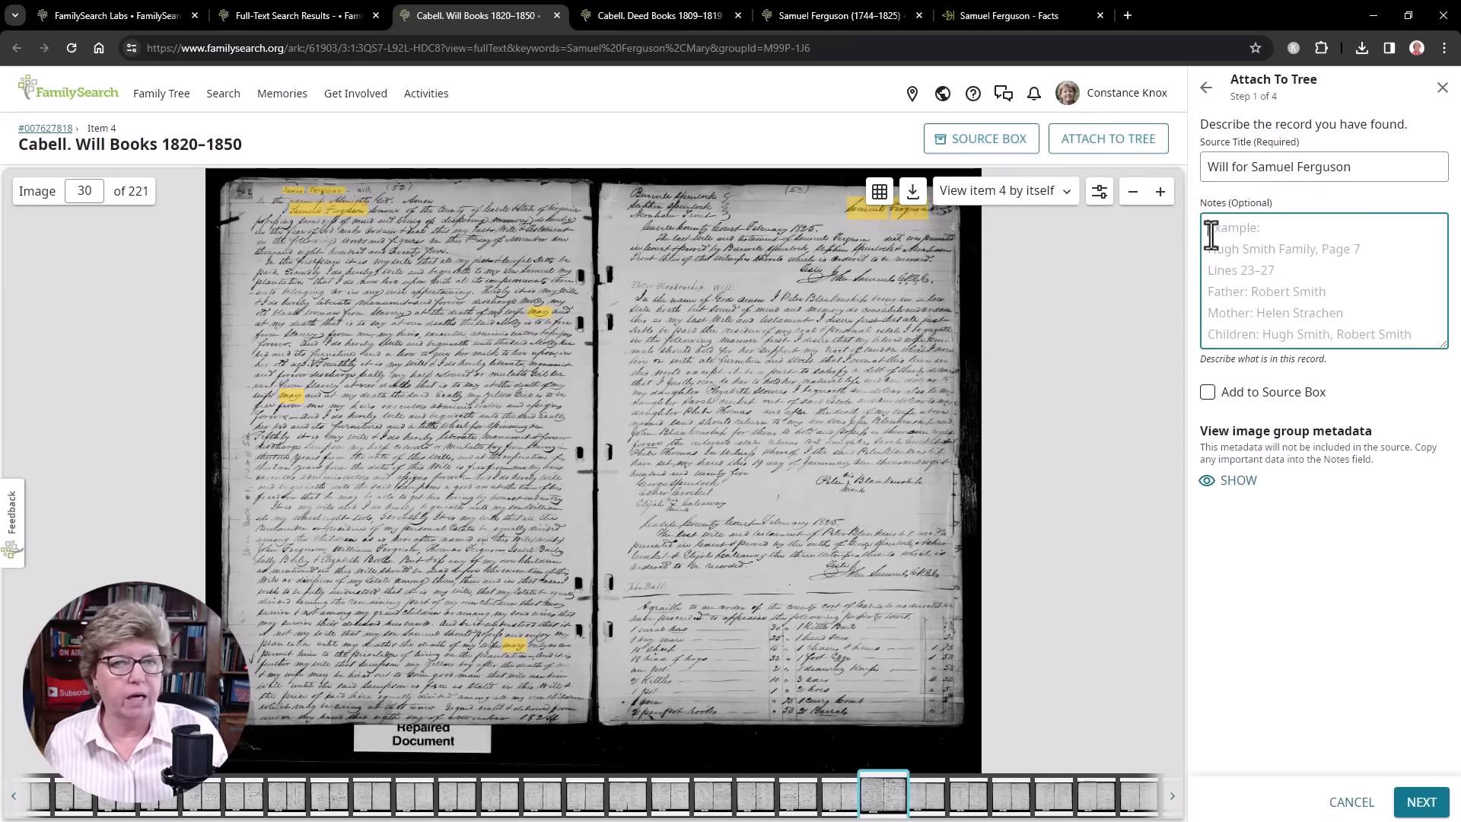
key(ctrl+v)
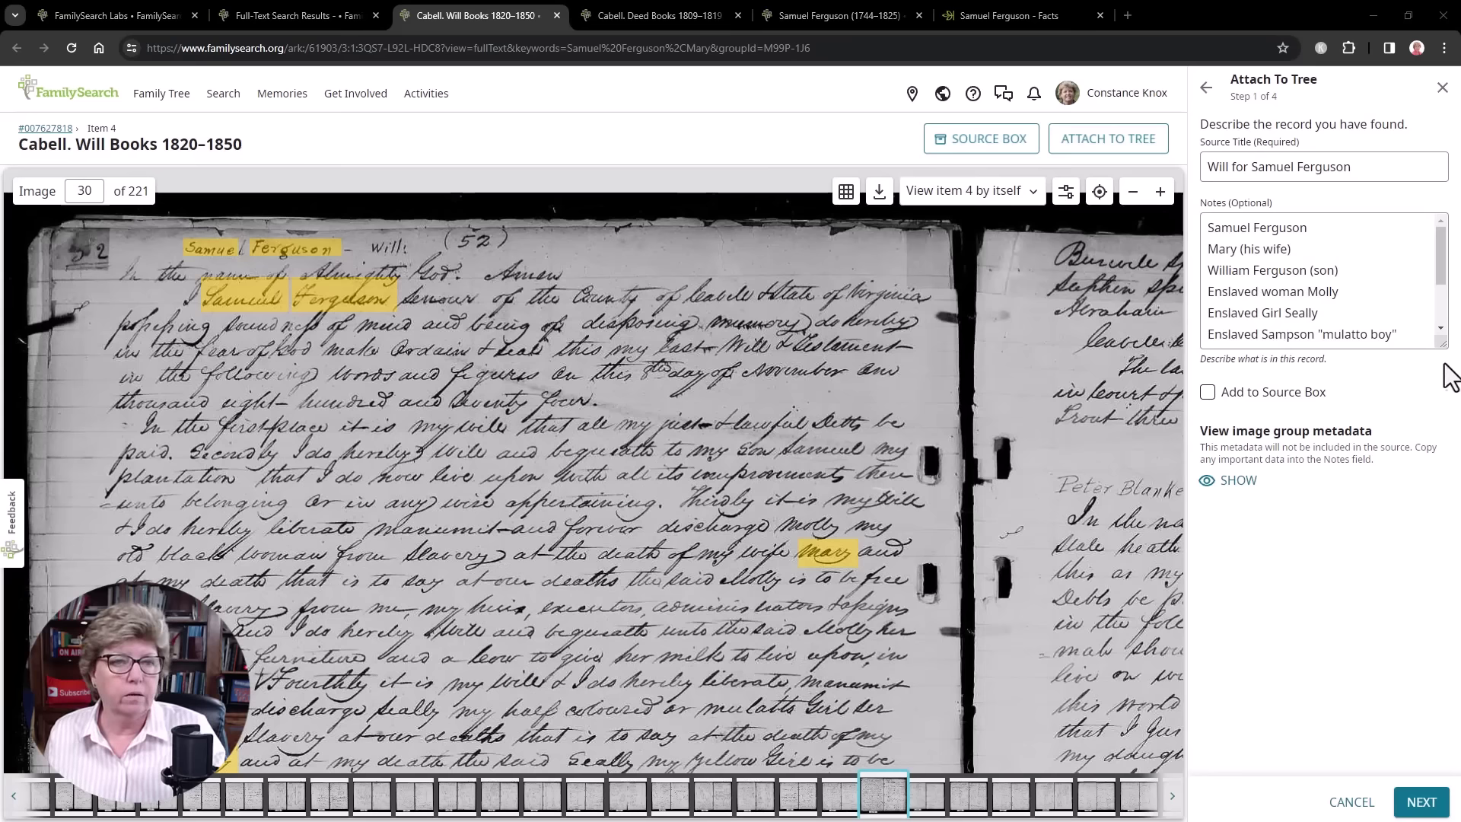
drag(1439, 347, 1429, 407)
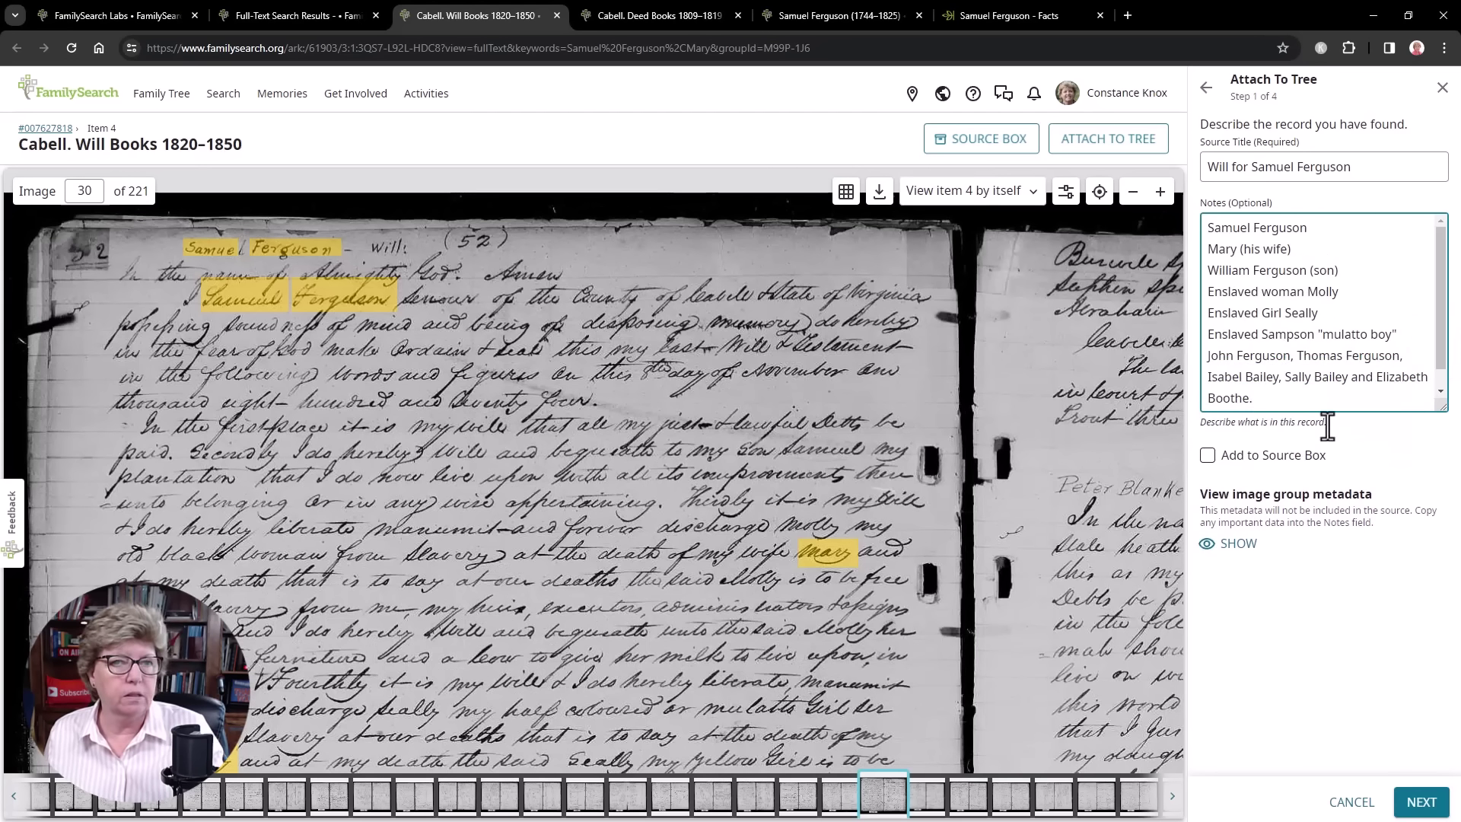
- Copy the will record's citation from its image group metadata
click(1240, 543)
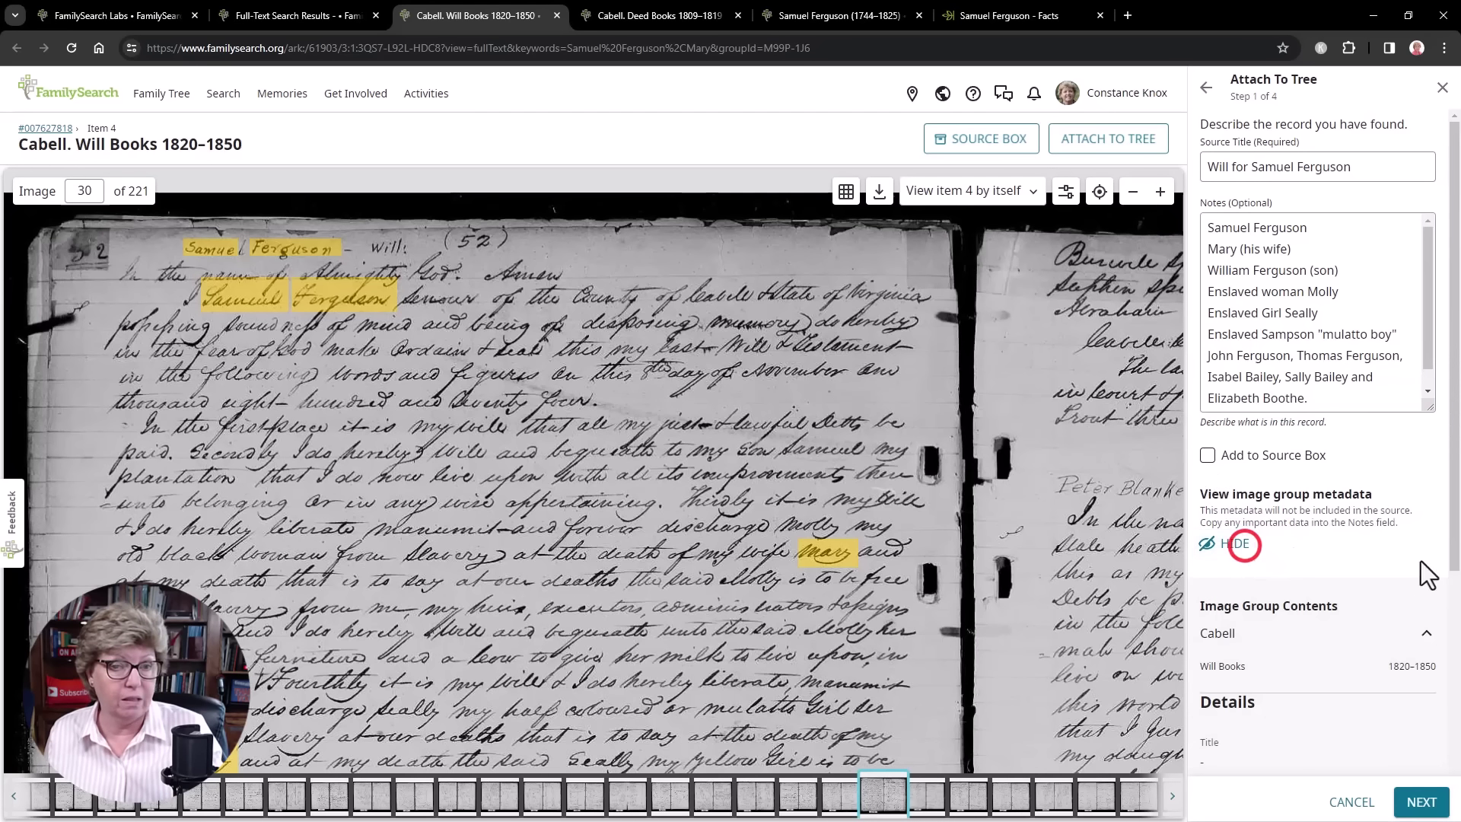
drag(1448, 456, 1451, 473)
scroll(1448, 463, down, 5)
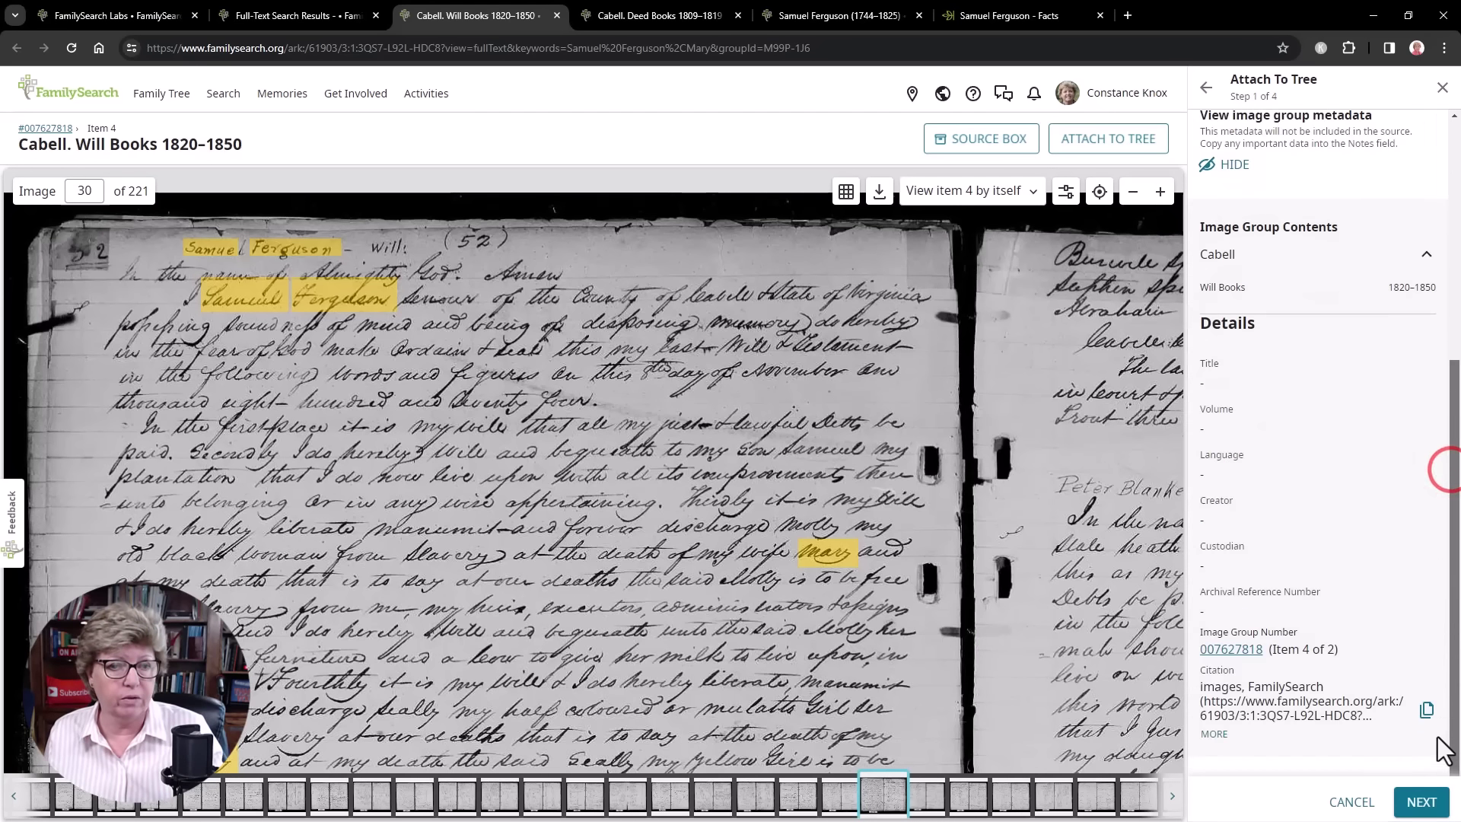
click(1424, 711)
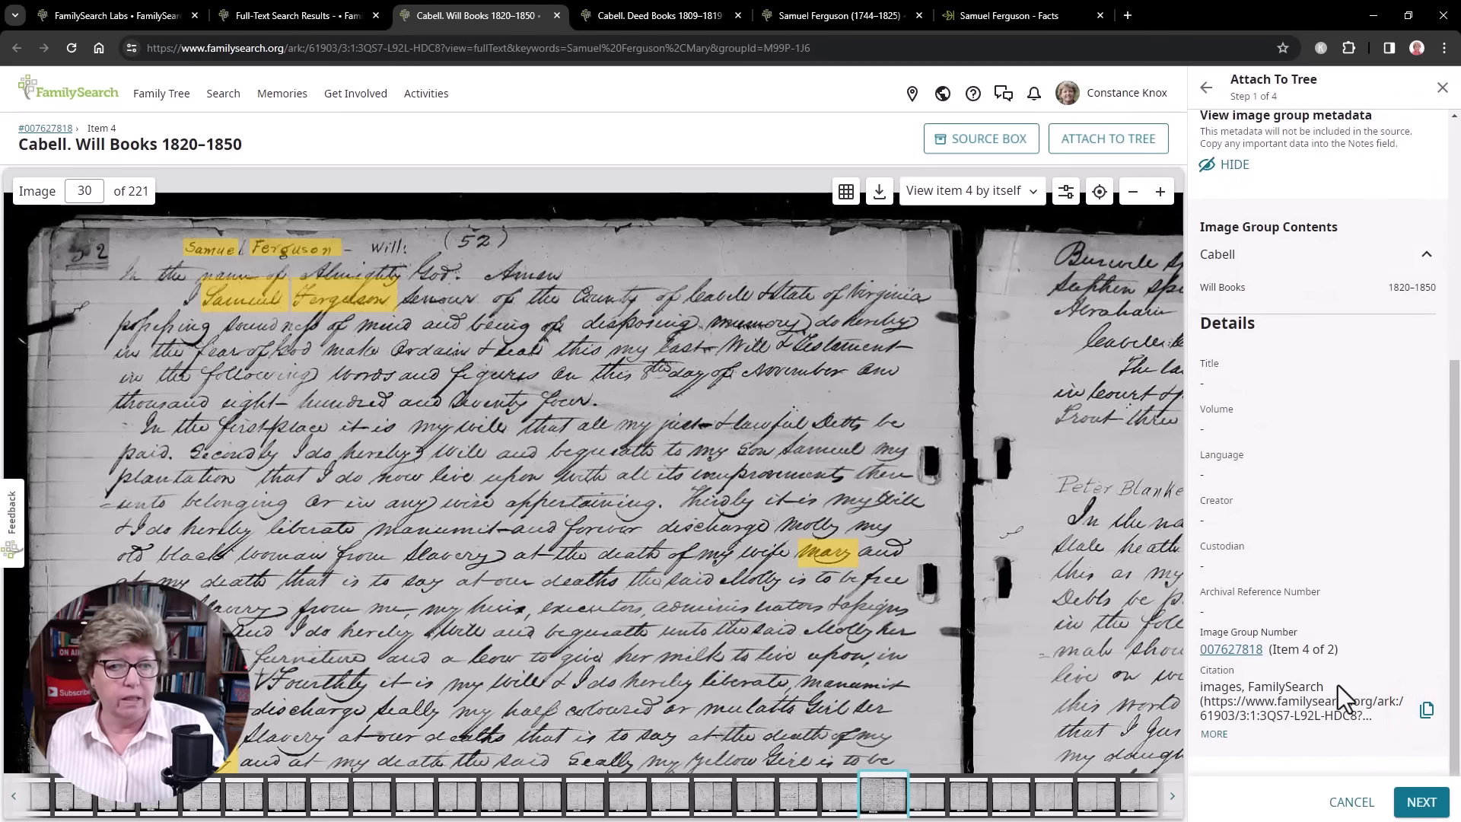
click(1422, 803)
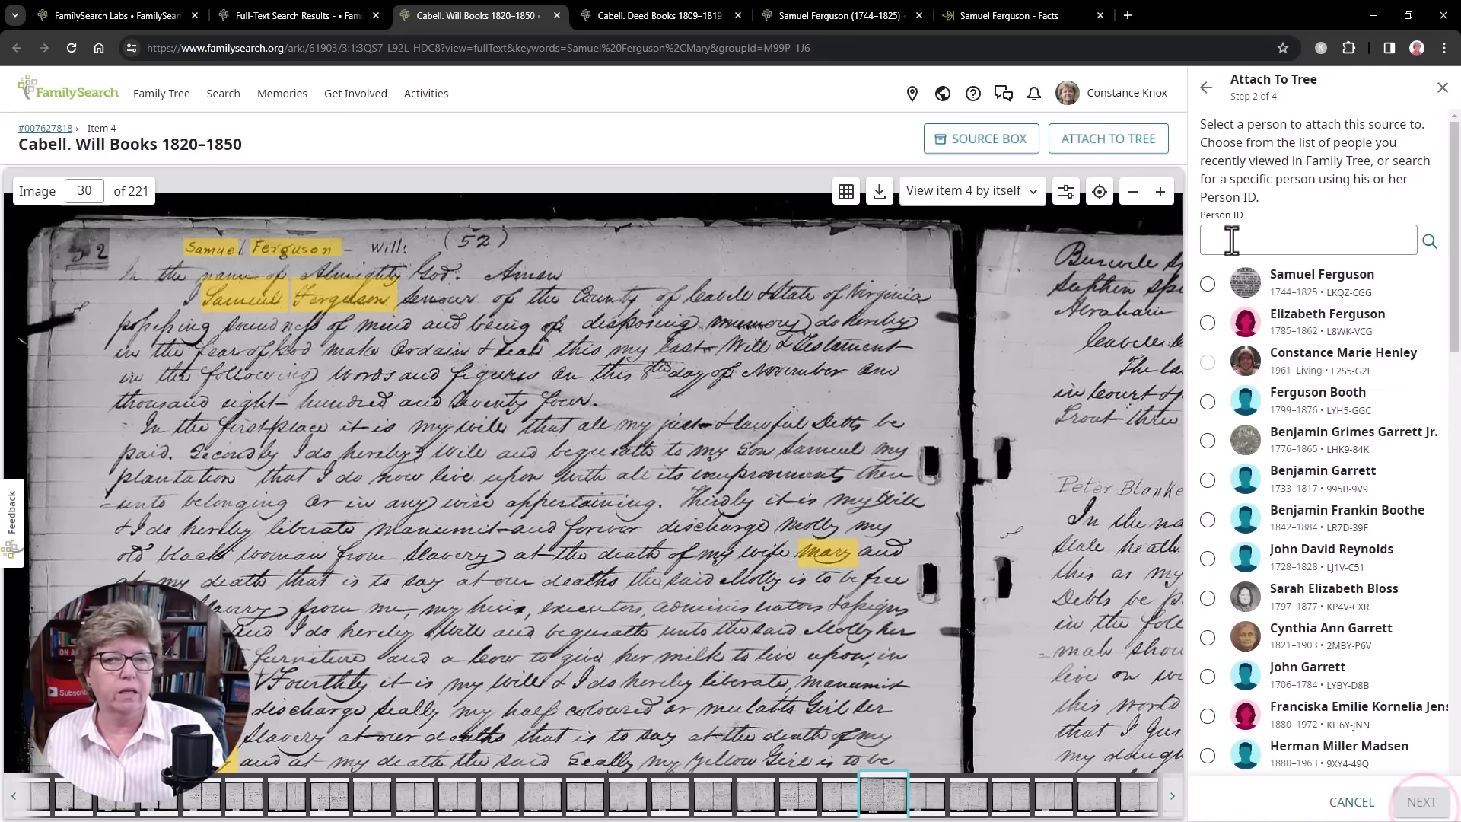
click(1208, 283)
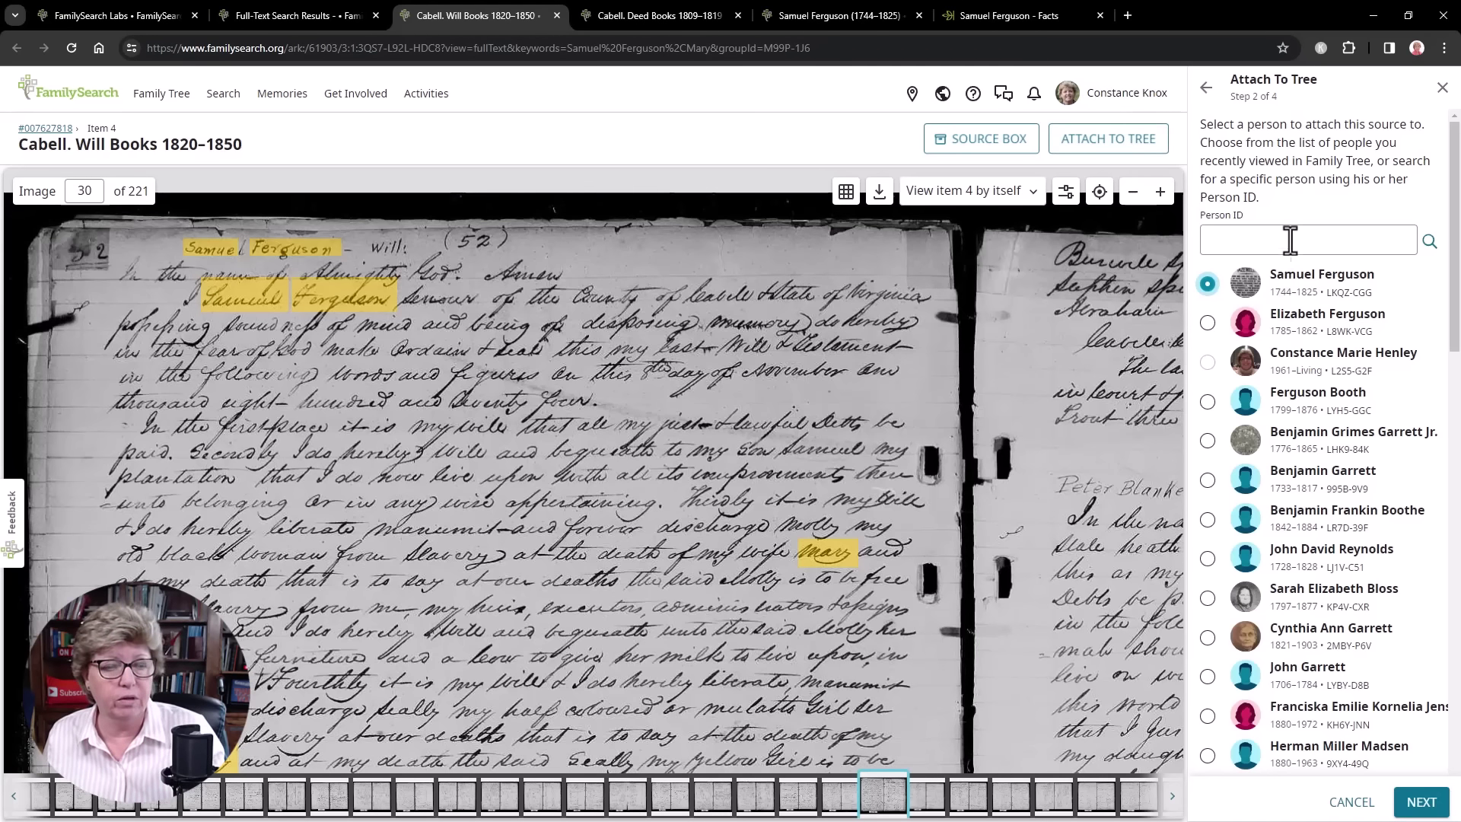
key(ctrl+5)
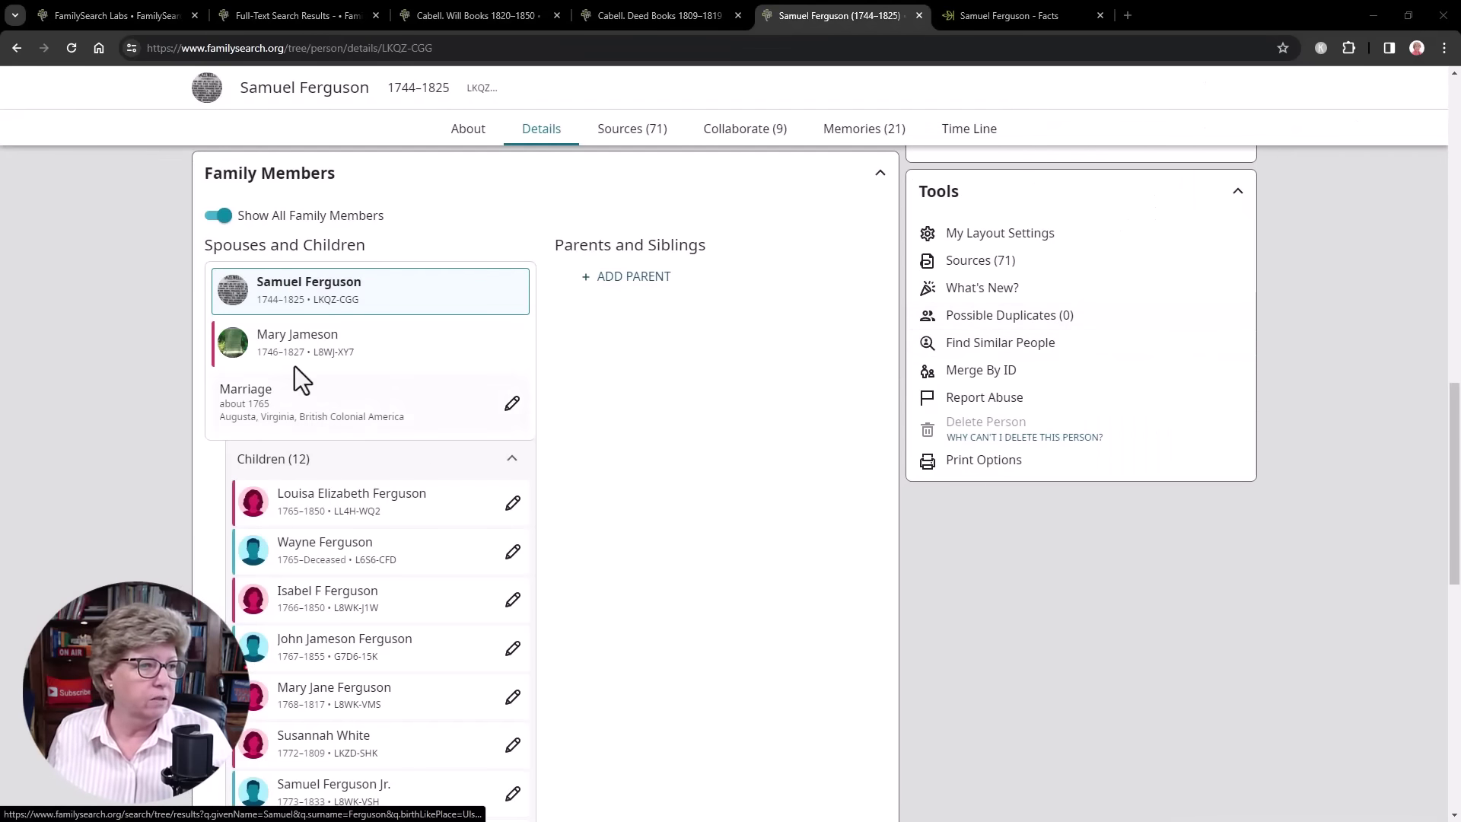
click(326, 356)
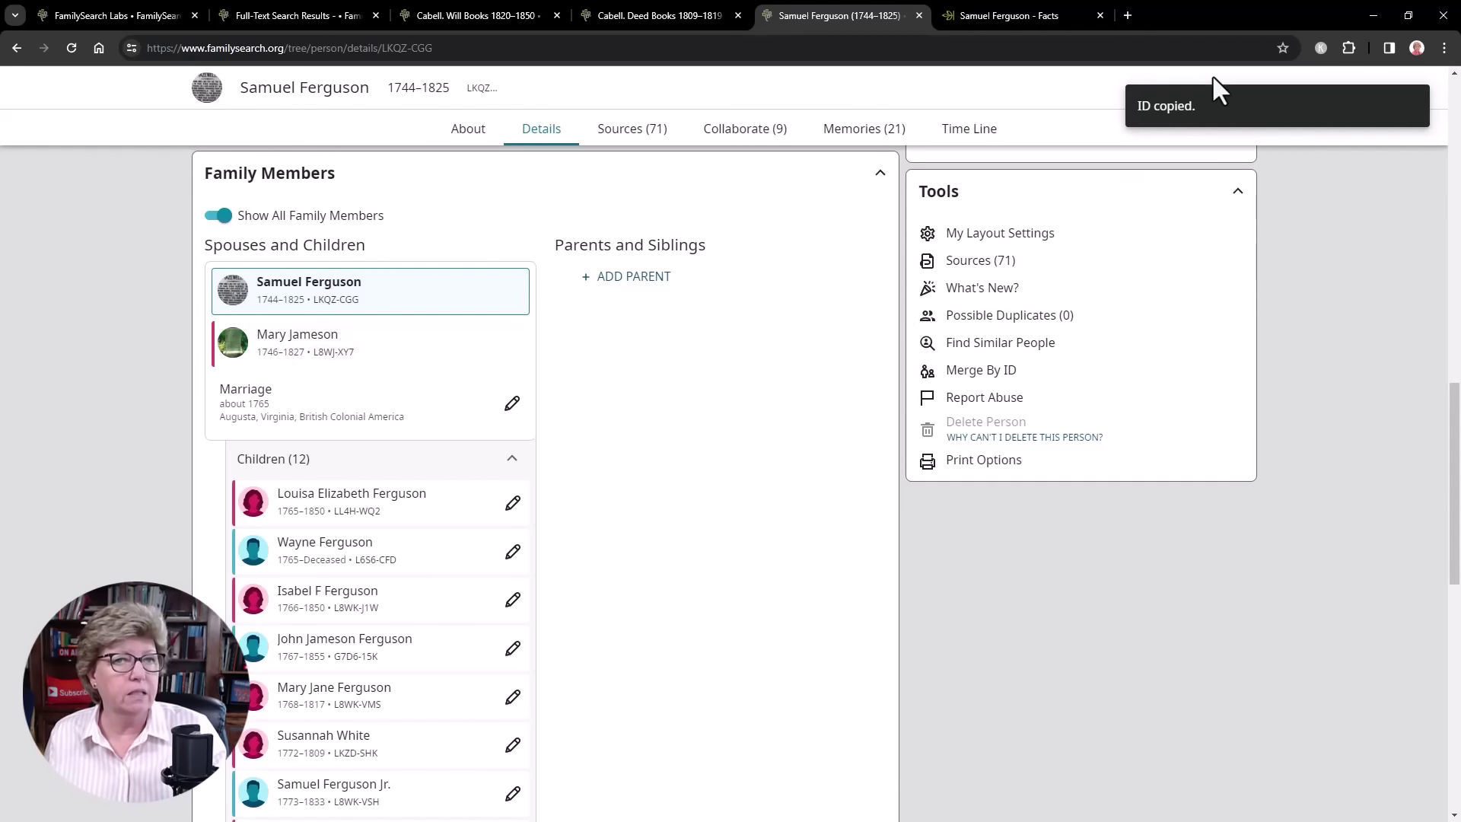
key(ctrl+3)
click(1243, 241)
key(ctrl+v)
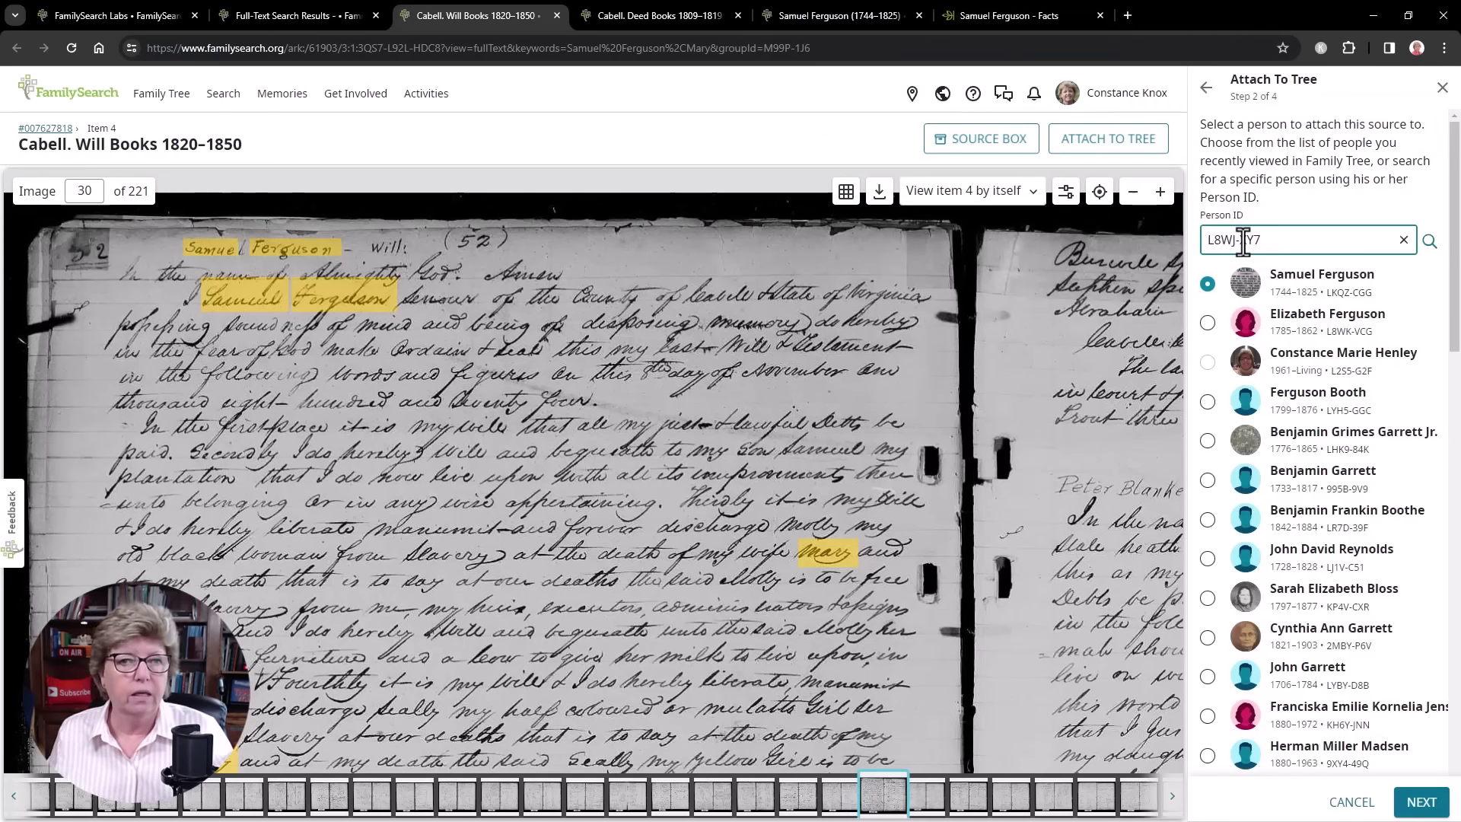
click(1429, 241)
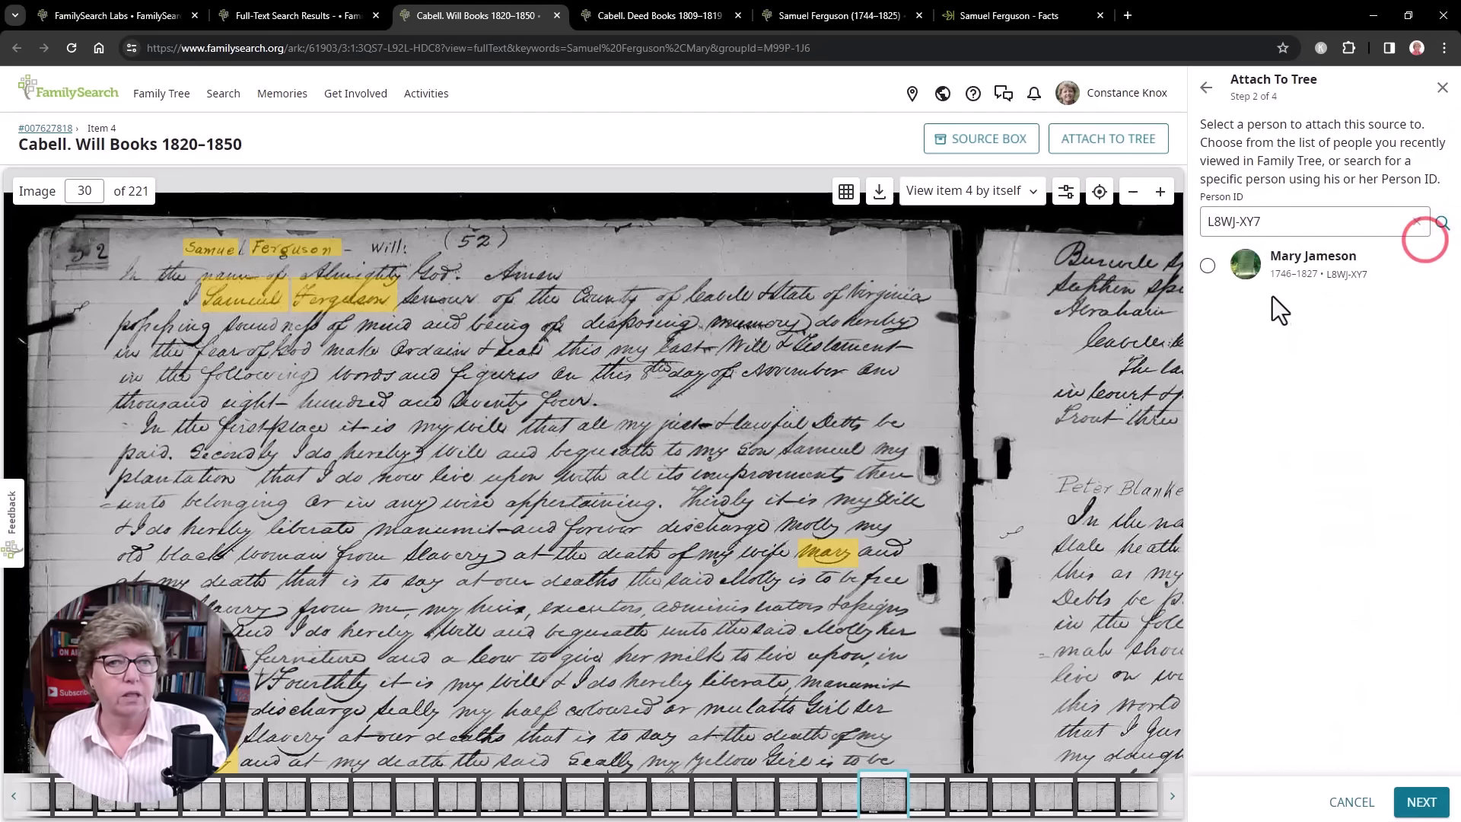
click(1208, 266)
click(1416, 807)
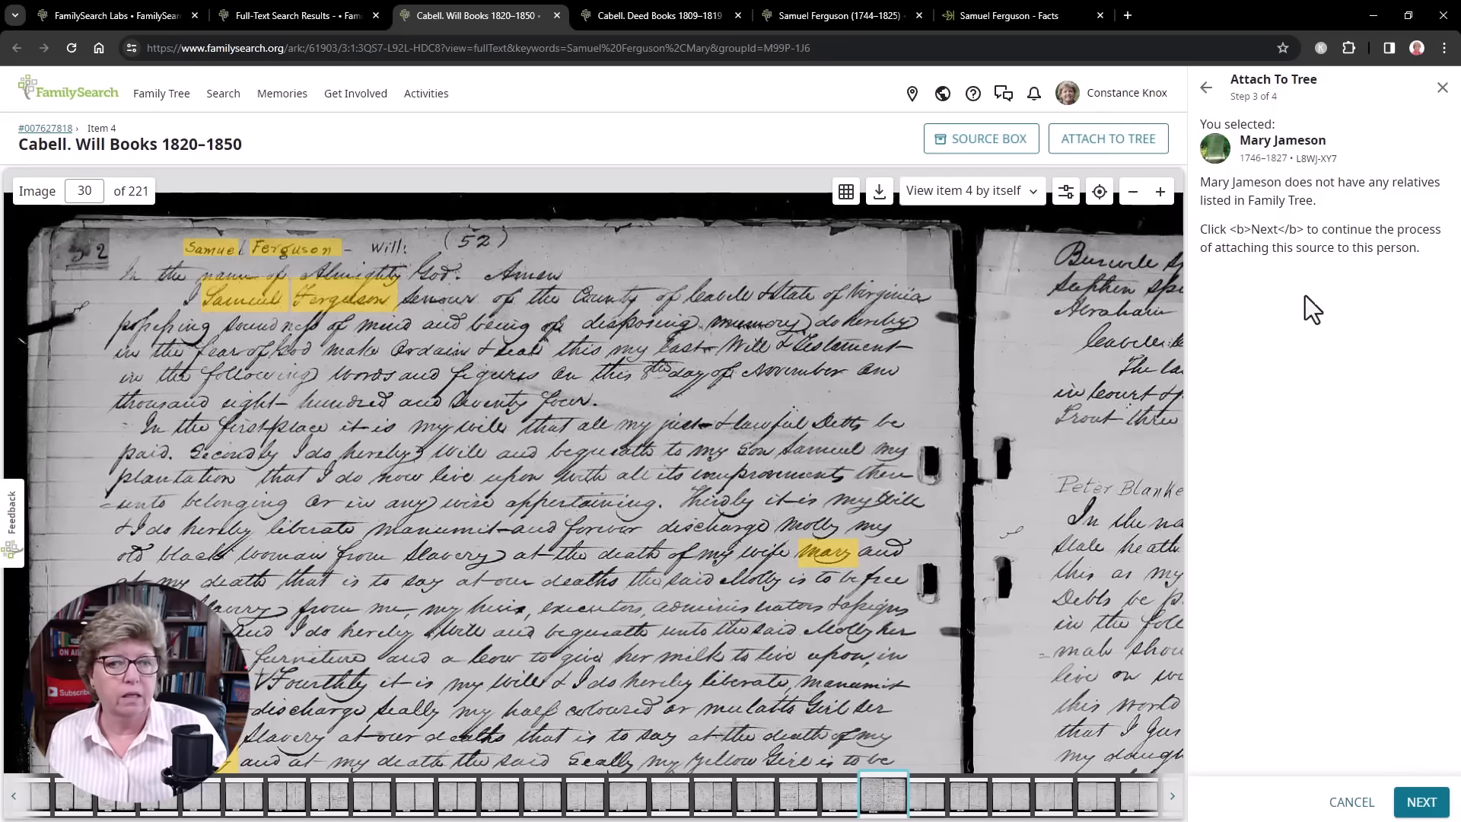
click(1413, 800)
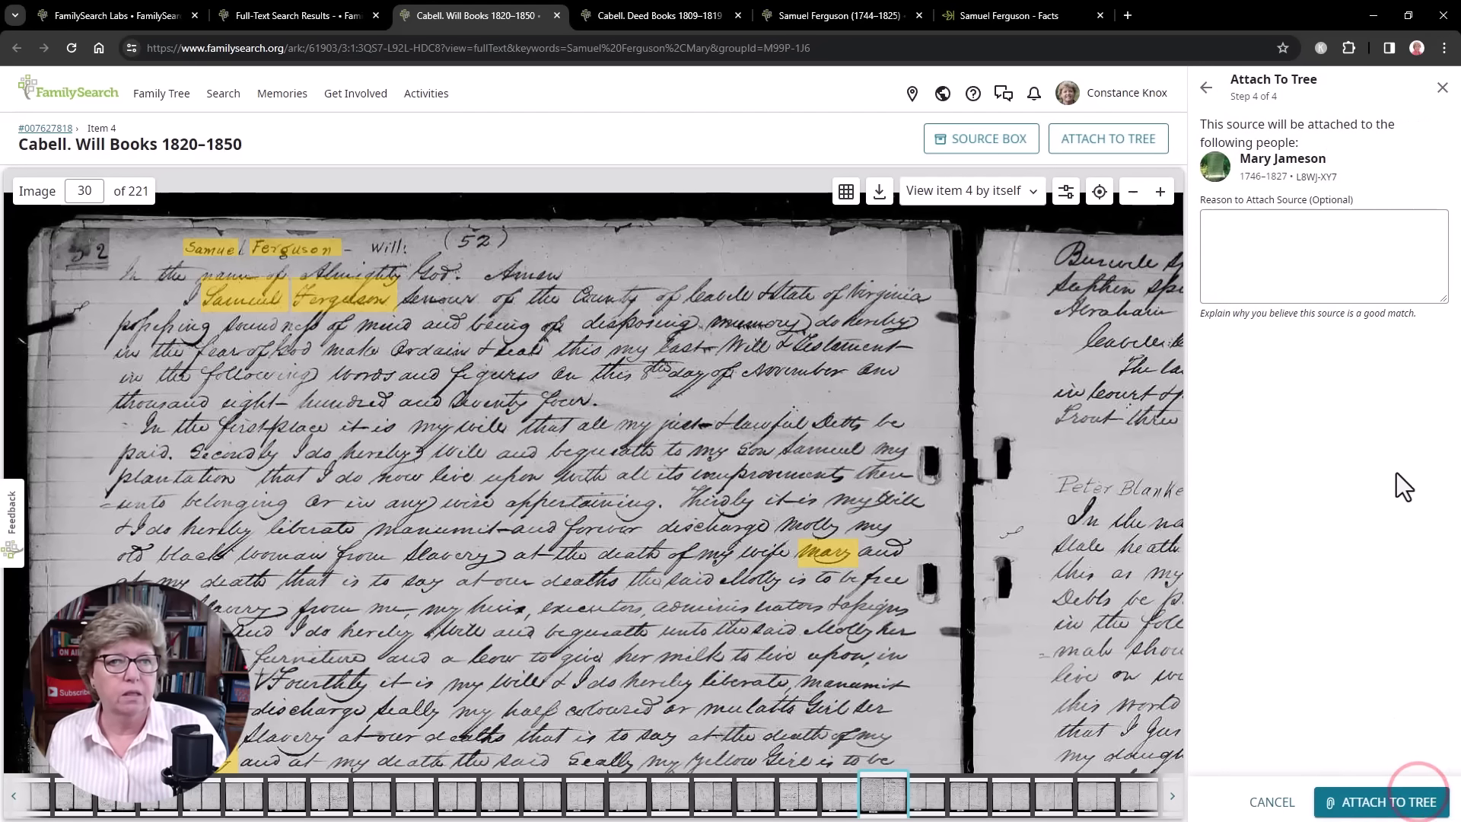
click(1360, 807)
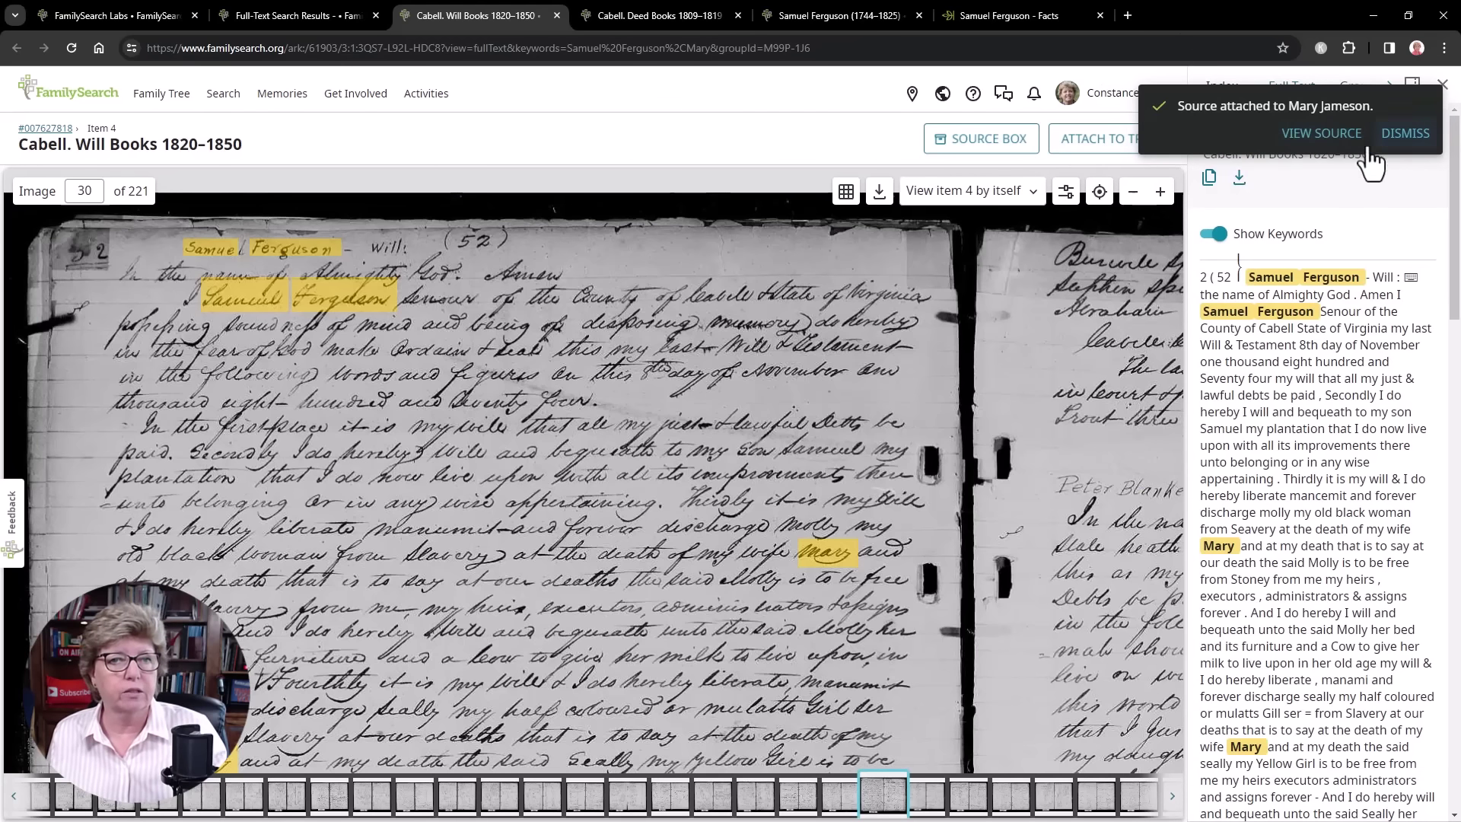
click(1294, 136)
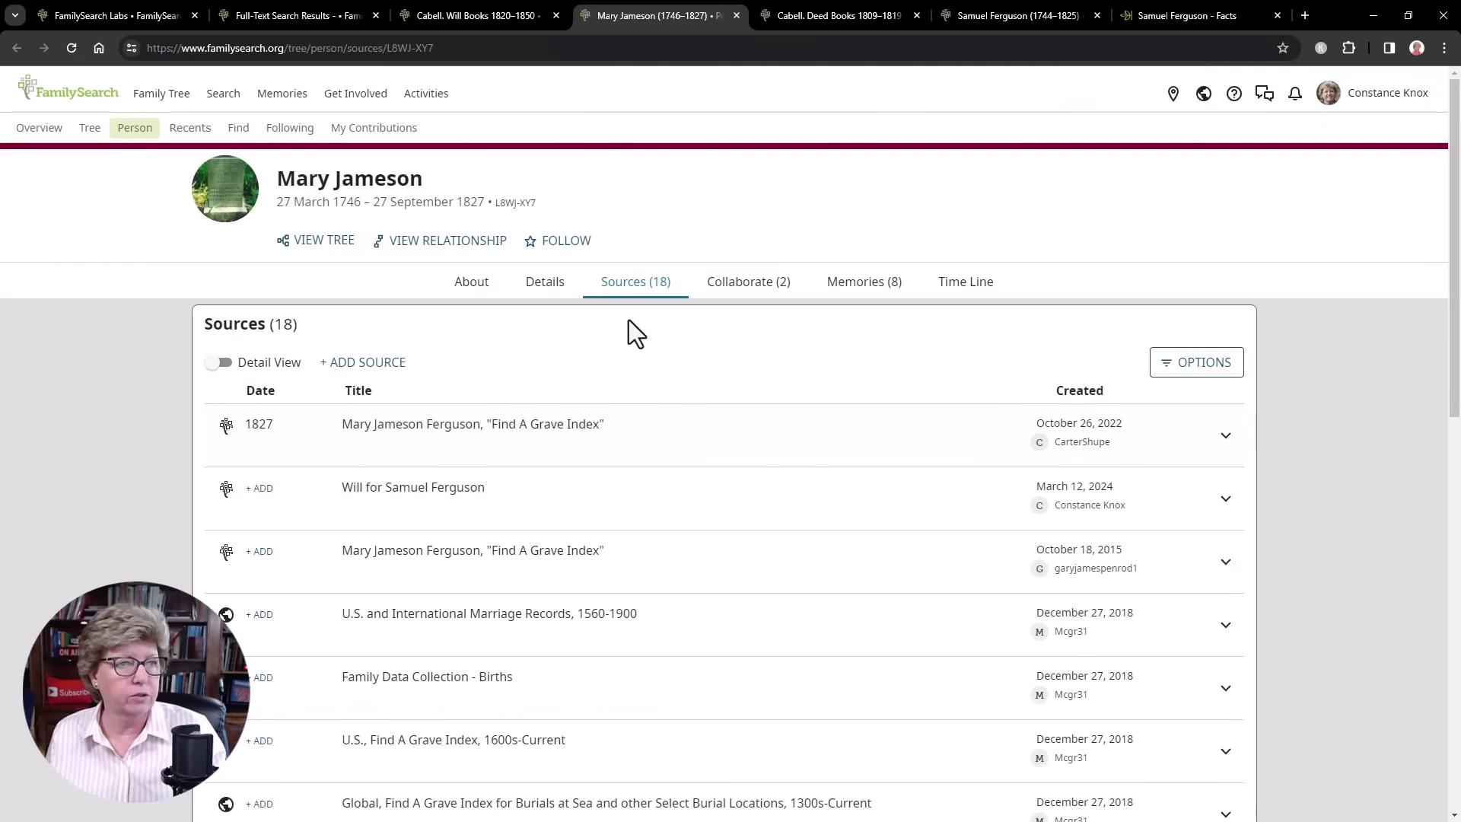
scroll(624, 532, down, 2)
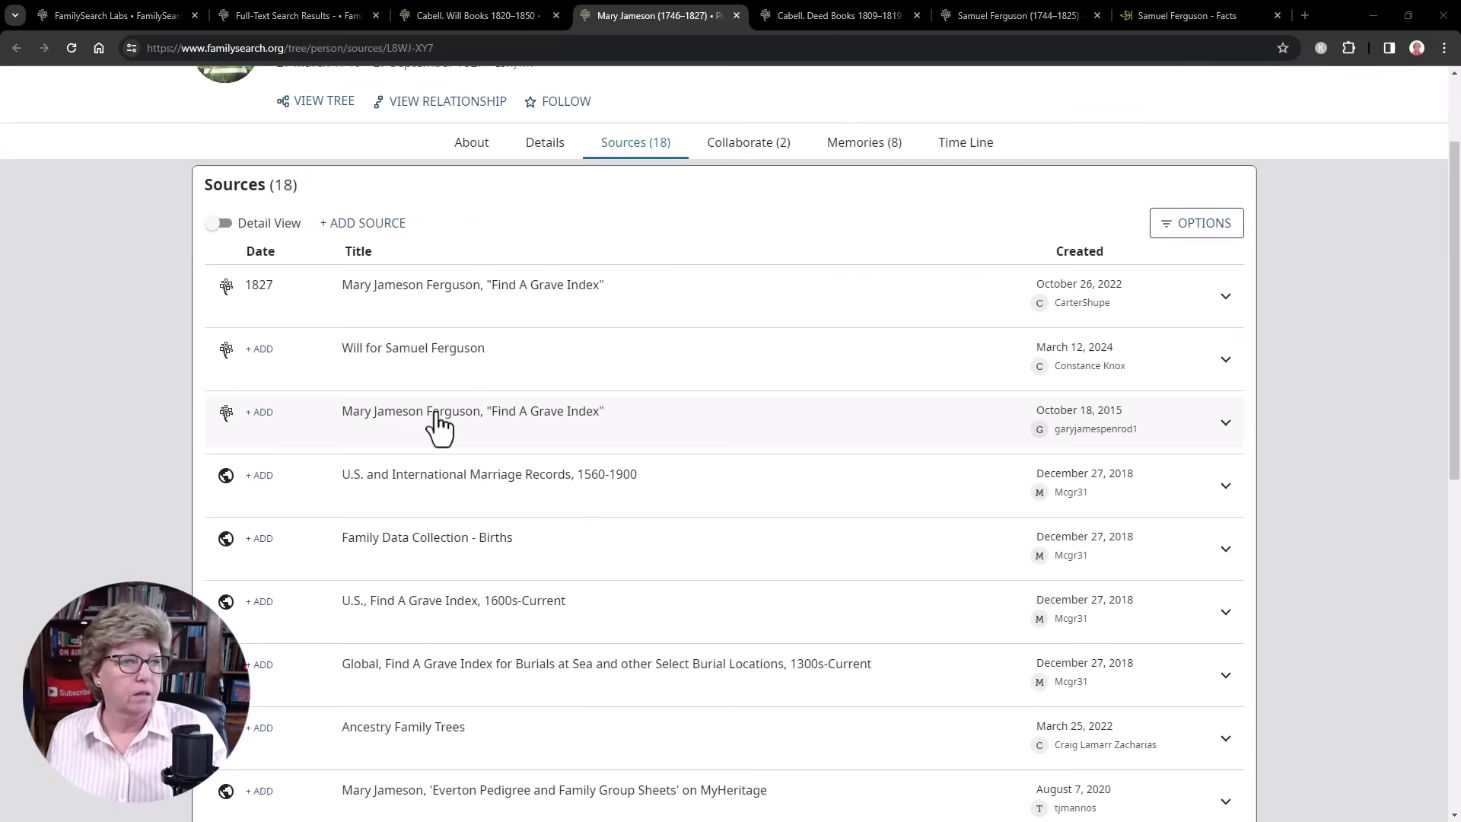
click(454, 350)
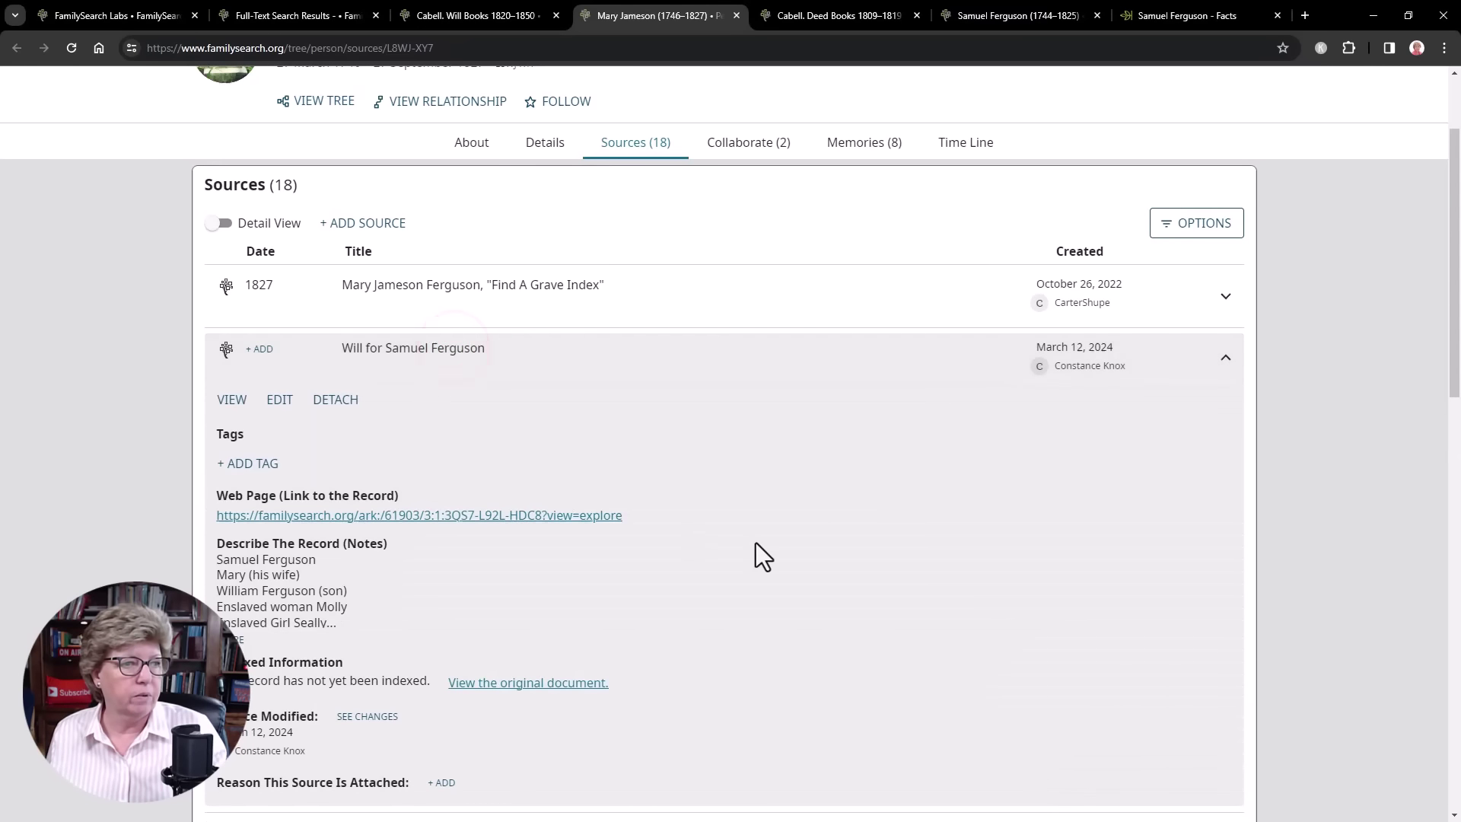
scroll(756, 542, down, 2)
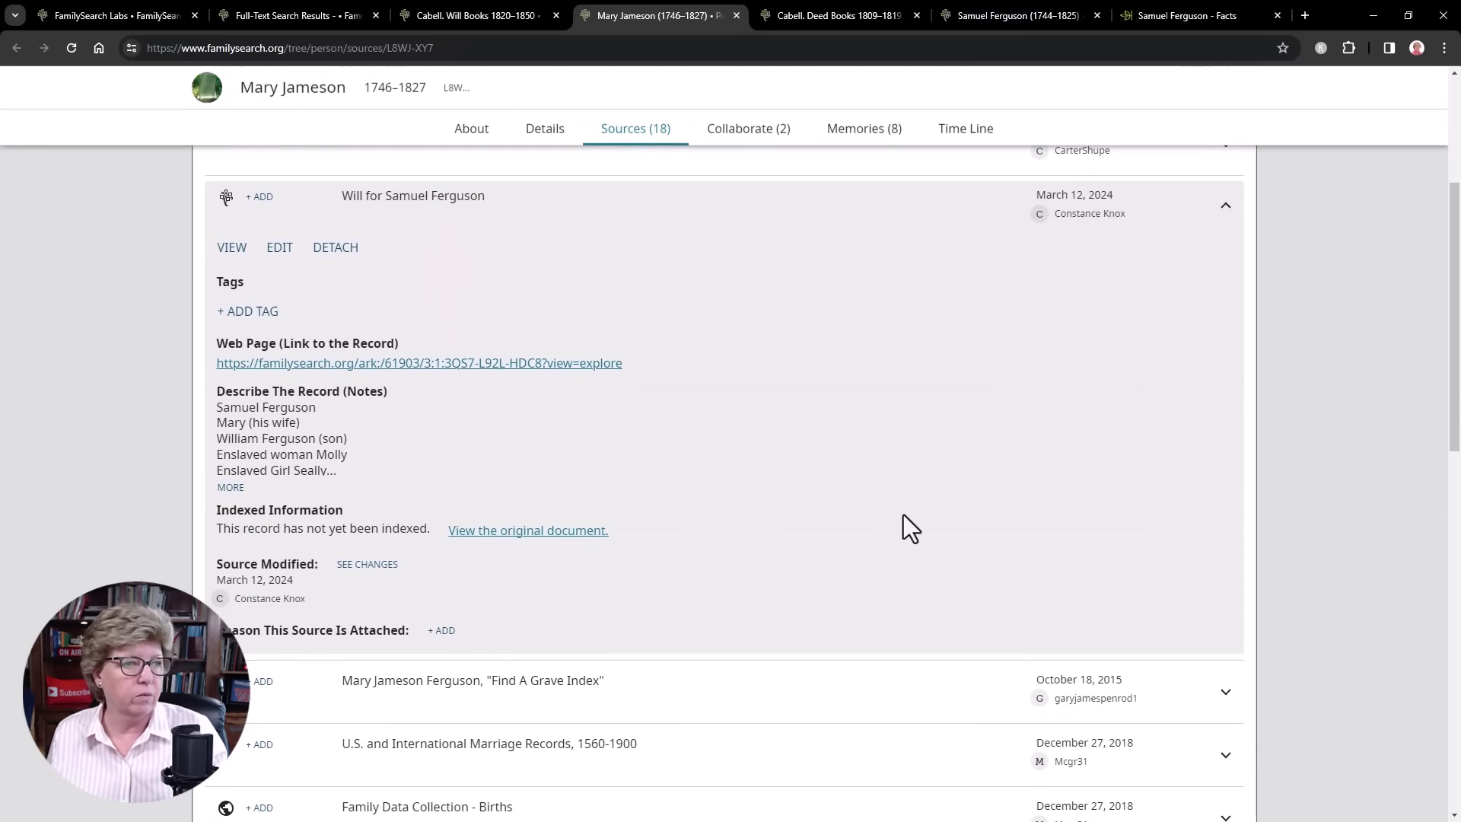
key(ctrl+shift+Tab)
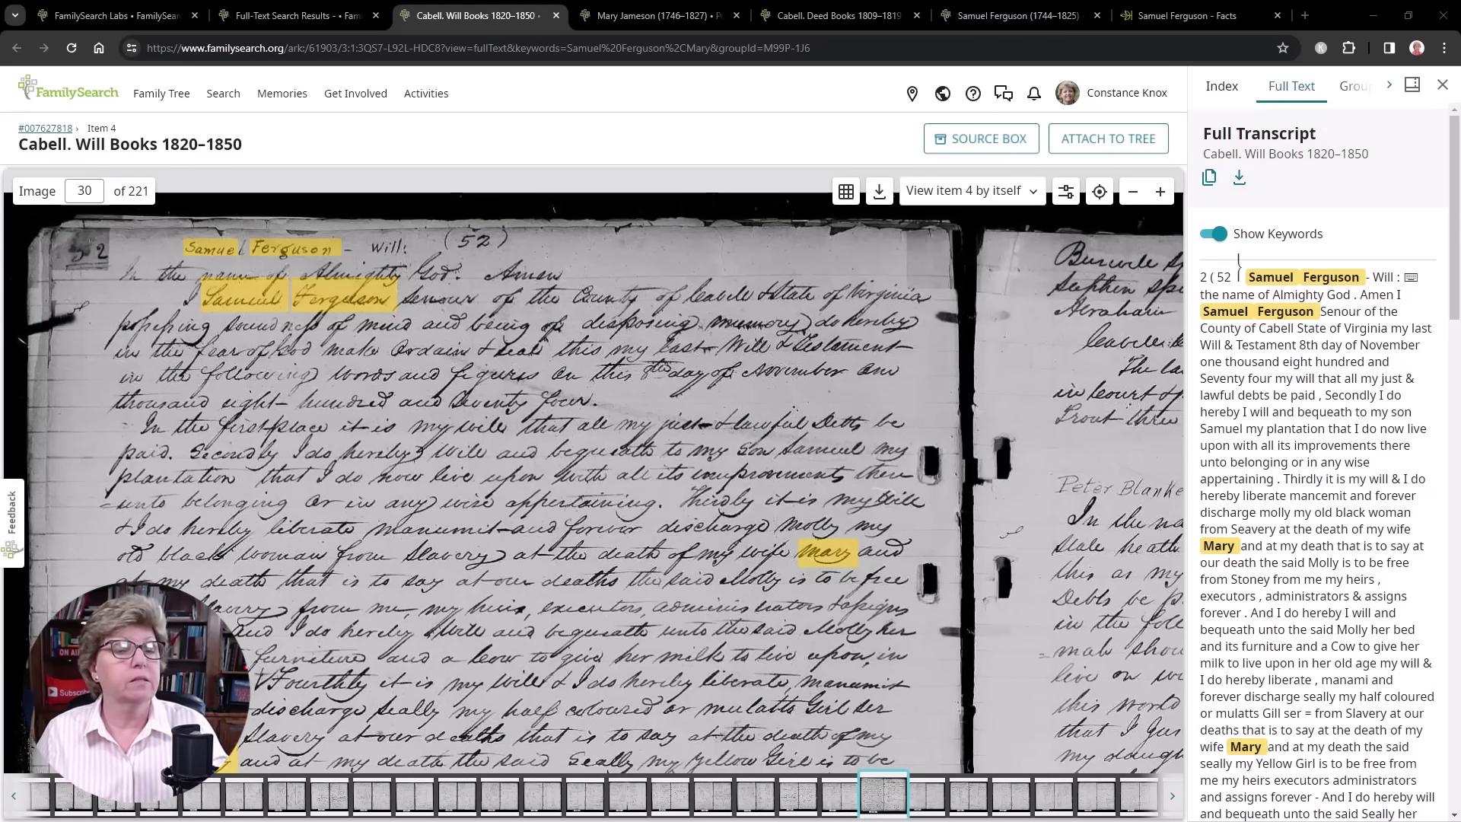